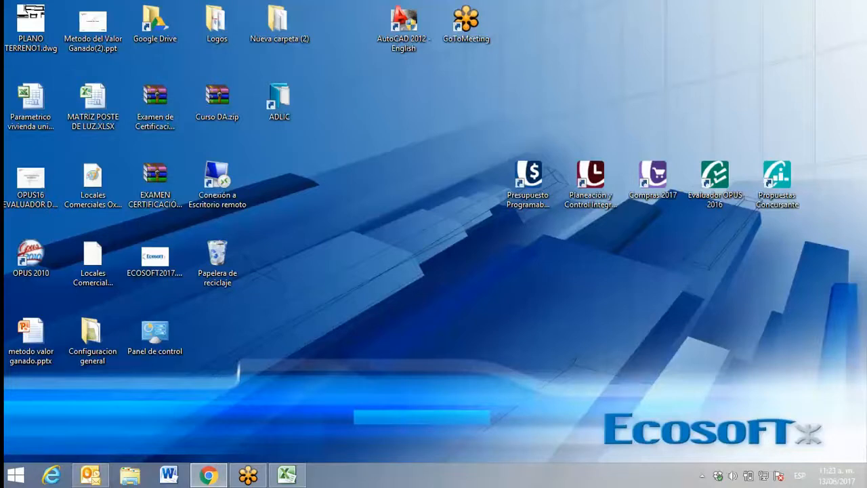
Launch the OPUS 2017 Presupuesto Programable application from the desktop
left_click(531, 196)
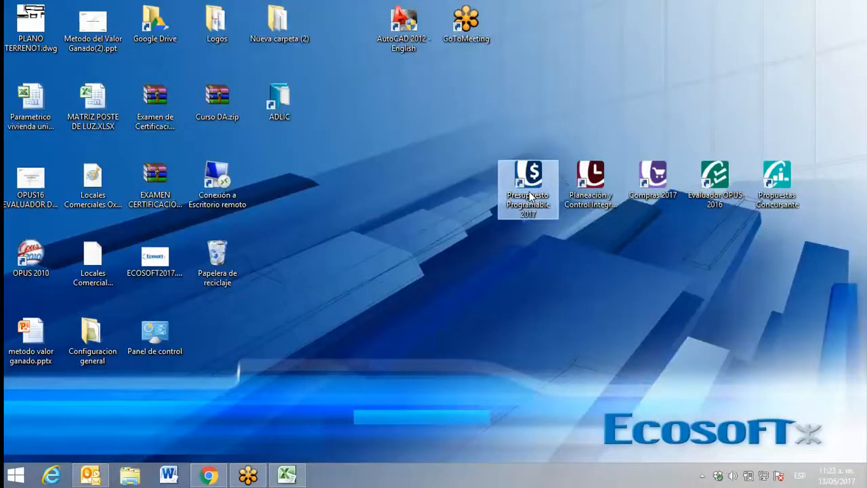
left_click(530, 196)
left_click(523, 181)
double_click(522, 180)
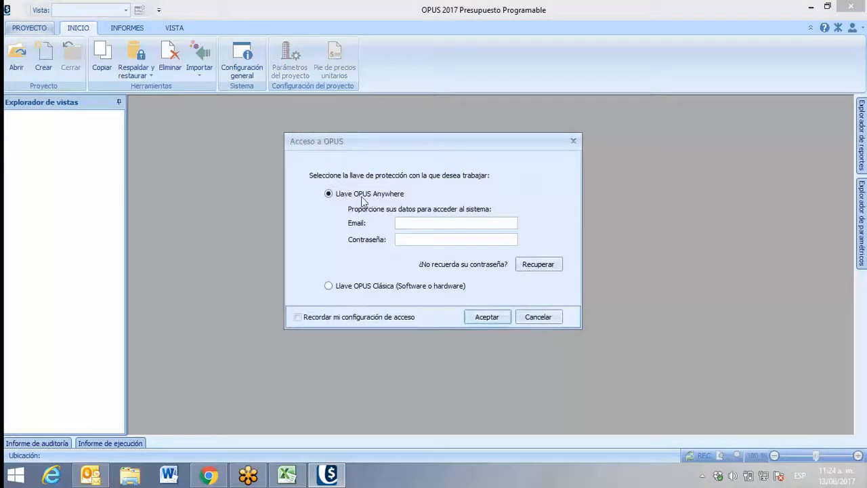
Sign in with the Llave OPUS Anywhere option, filling in the account e-mail and the account password
type("m")
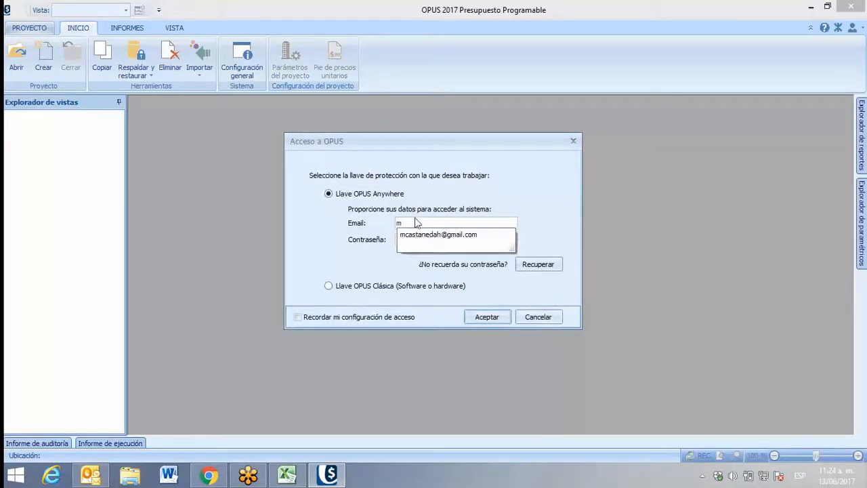
left_click(415, 238)
key("Tab")
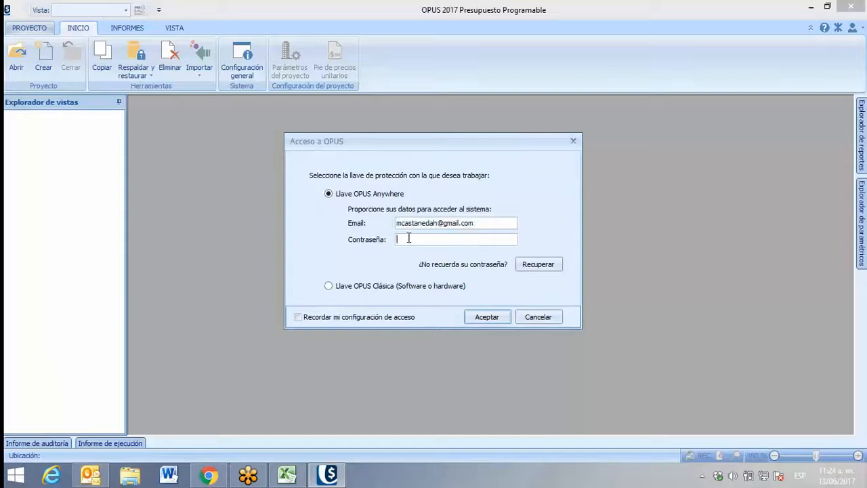
type("********")
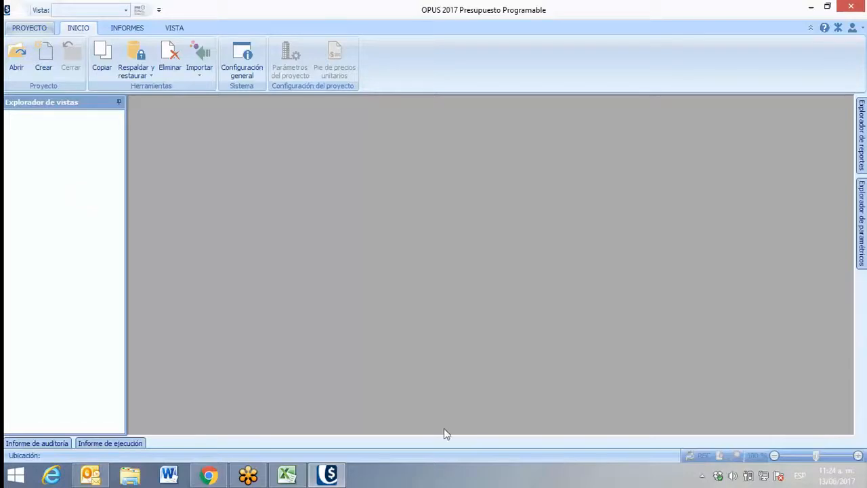
left_click(703, 477)
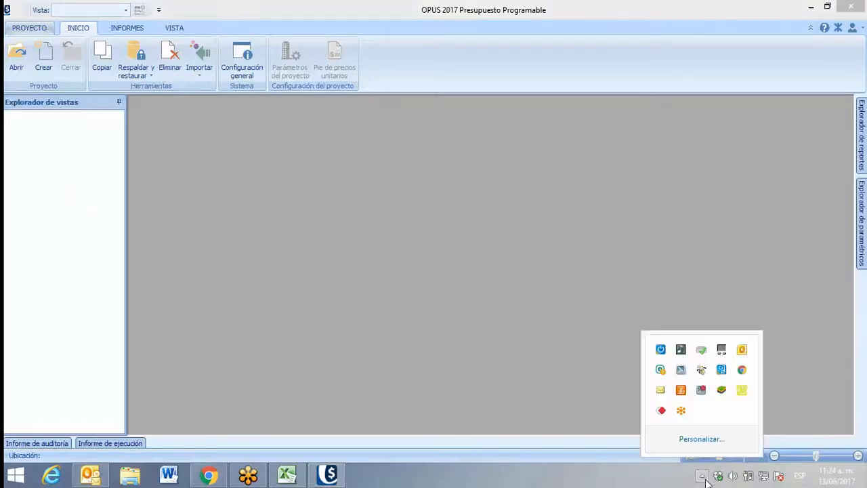
left_click(702, 477)
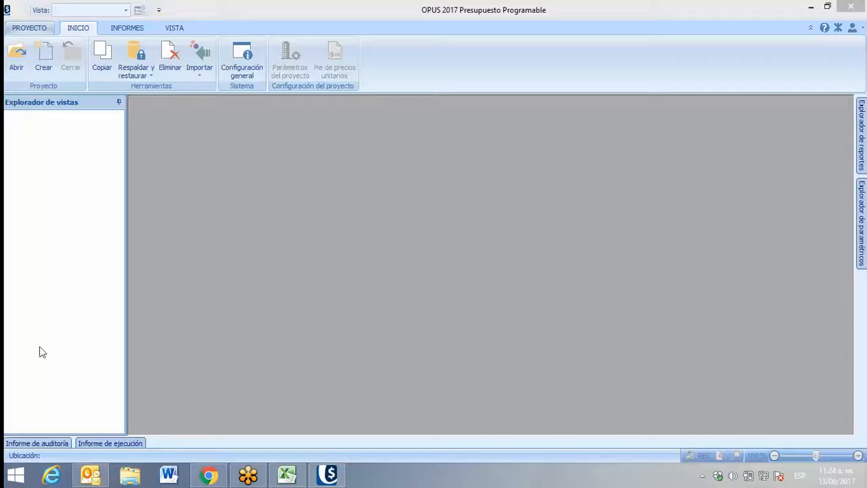
Open the recent project "Marte OPUS17 vista previa" and view its Materiales catalogue before returning to the programmable budget sheet
left_click(18, 64)
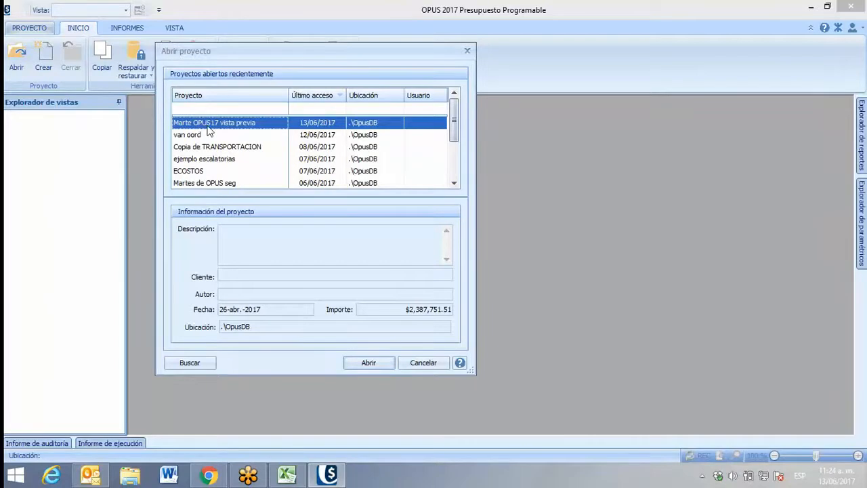
double_click(210, 123)
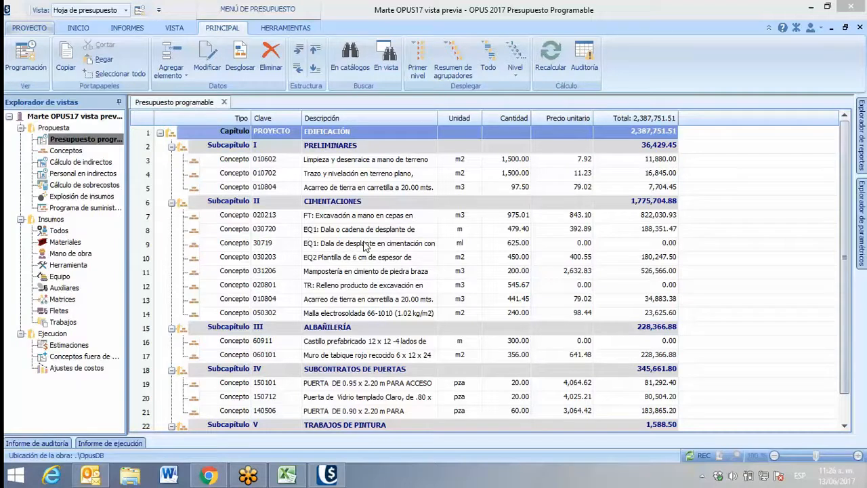
left_click(69, 243)
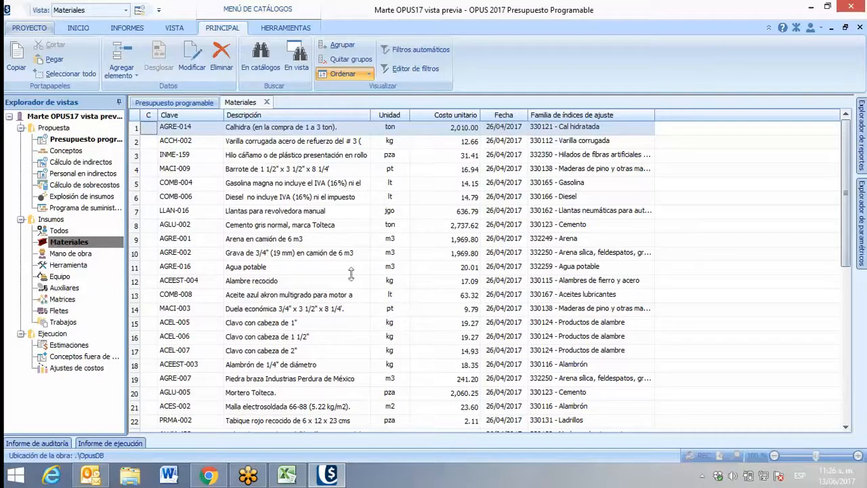
left_click(174, 103)
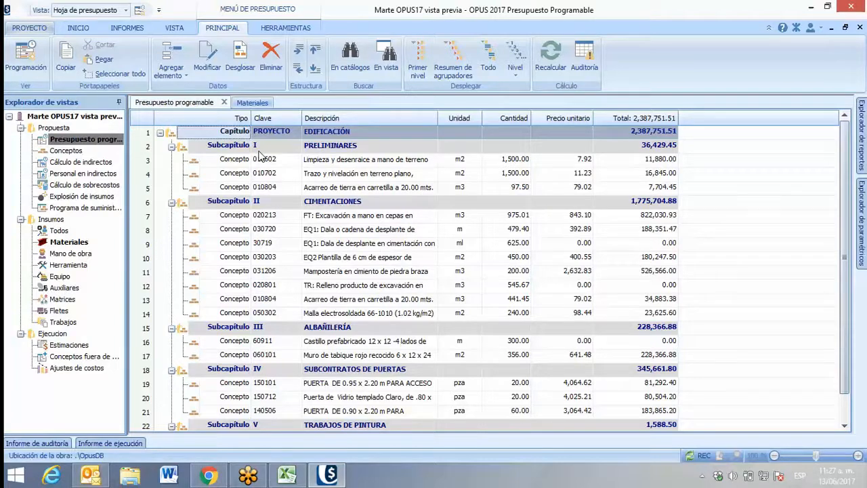
Open the budget sheet's format configuration and examine the row formats of the Capítulo, Subcapítulo, Nivel 3 and Nivel 4 levels
left_click(174, 28)
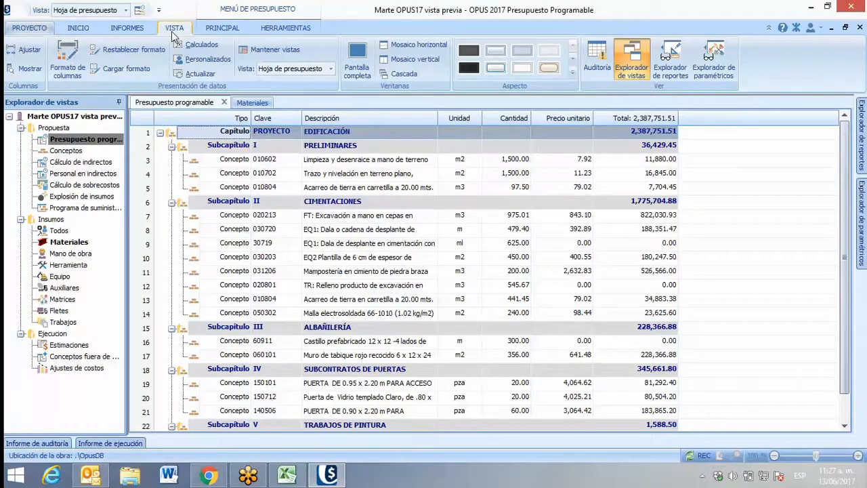
left_click(76, 67)
left_click(70, 63)
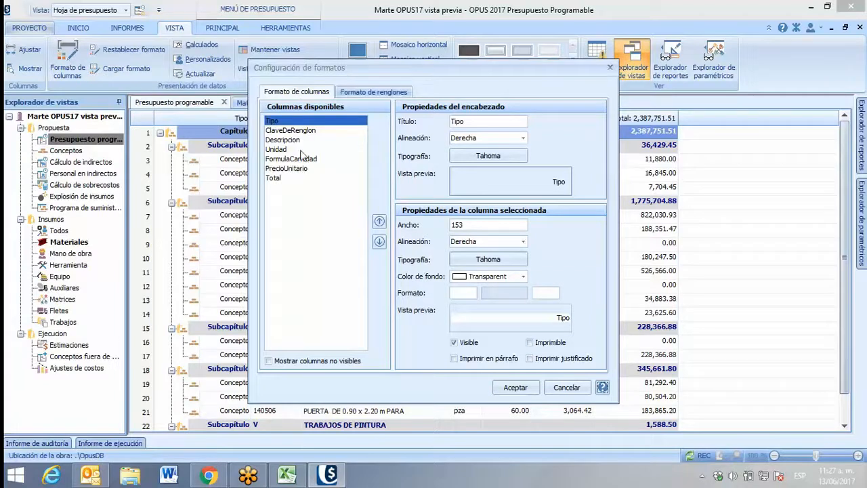
left_click(362, 94)
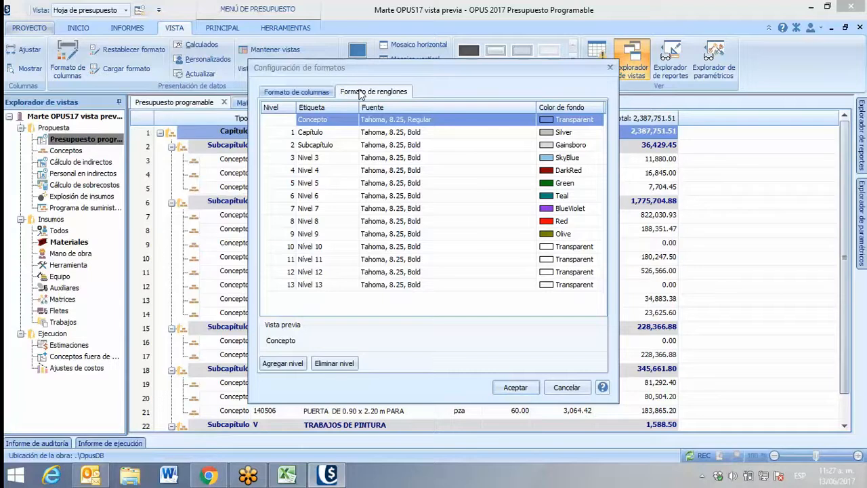
left_click(322, 133)
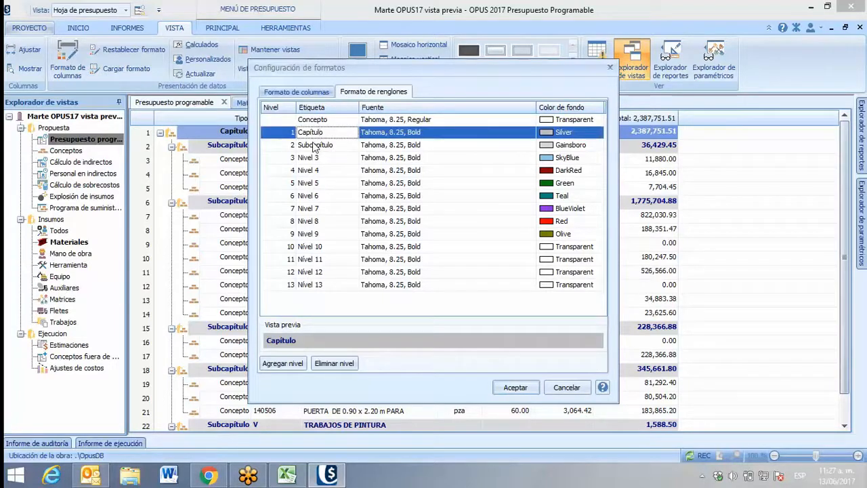
left_click(315, 146)
left_click(315, 158)
left_click(319, 170)
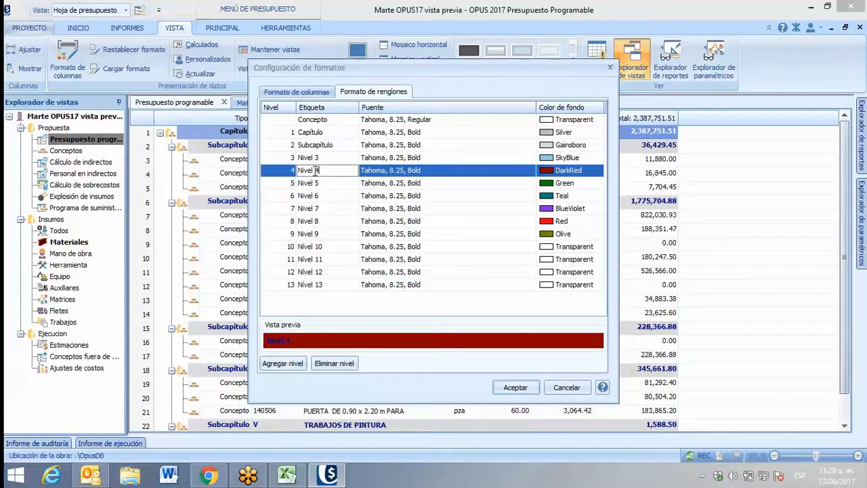
left_click(316, 158)
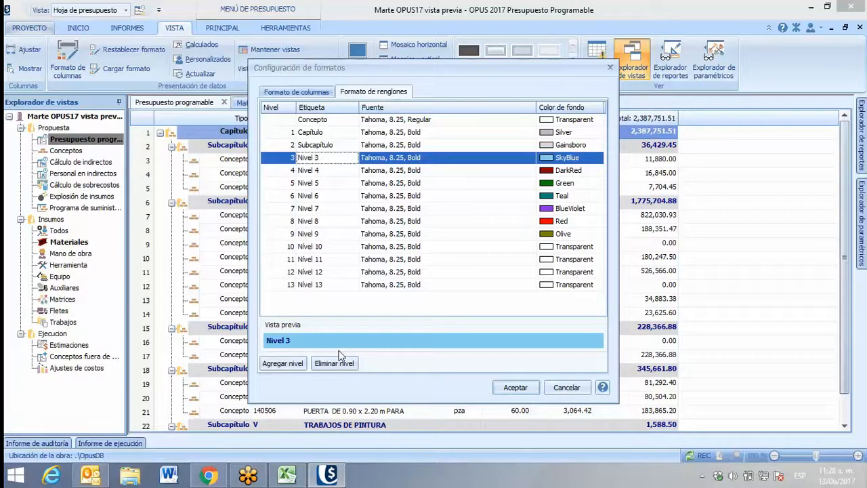
Set the font style of the Subcapítulo row level to Oblicua negrita and apply the format to the budget sheet
left_click(328, 148)
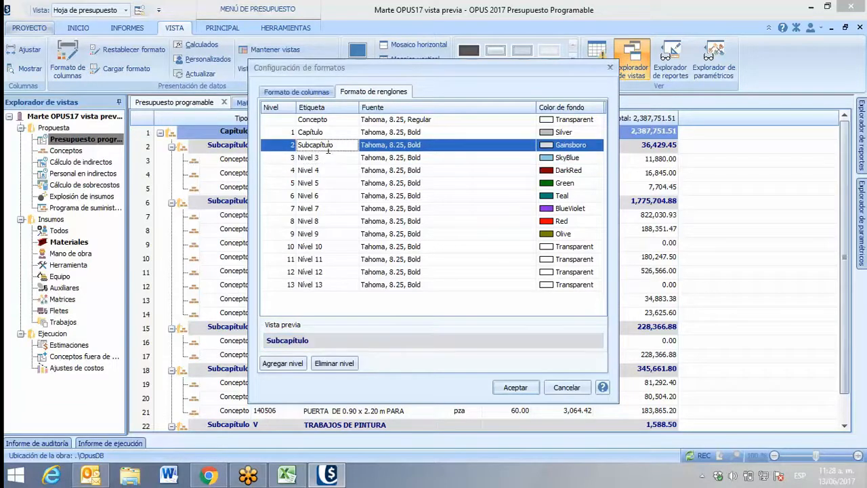
left_click_drag(331, 71, 389, 81)
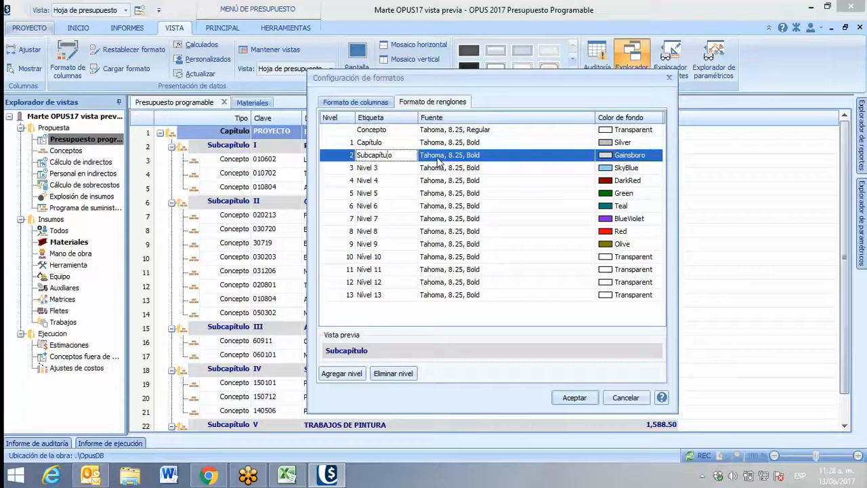
left_click(534, 158)
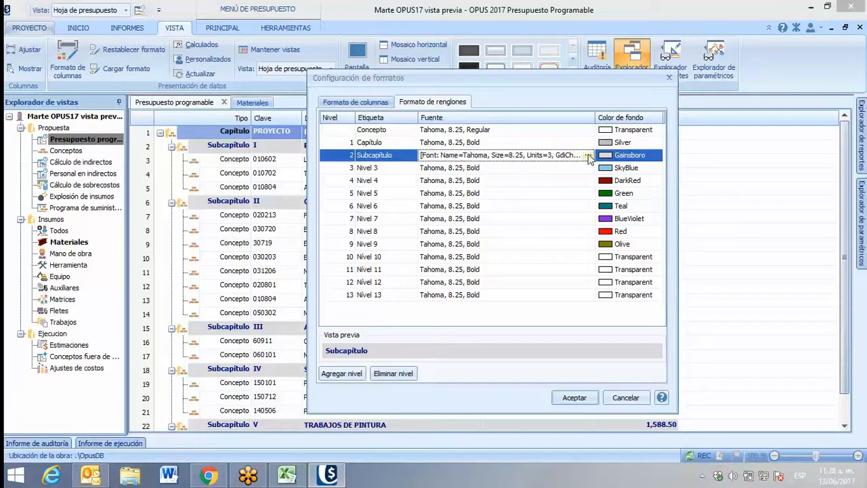
left_click(587, 156)
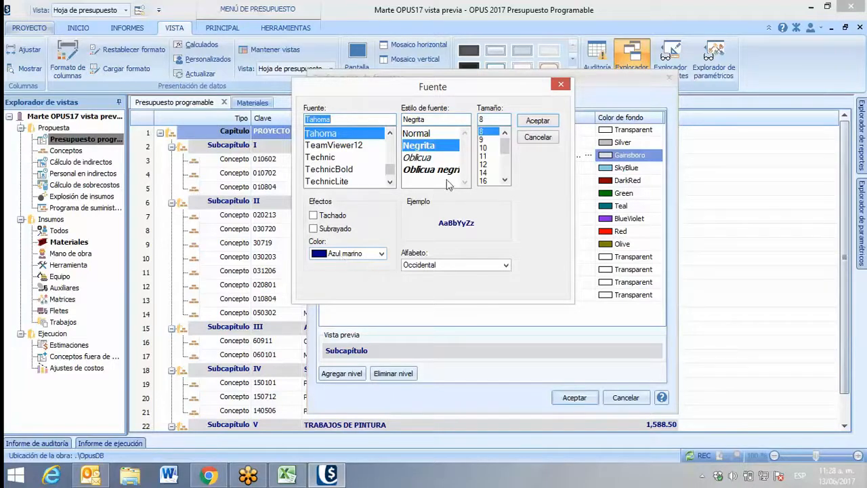
left_click(419, 161)
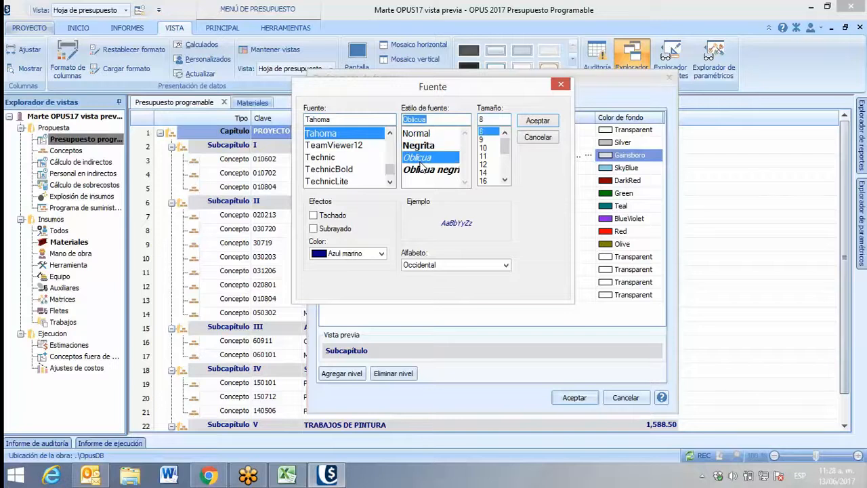
left_click(421, 170)
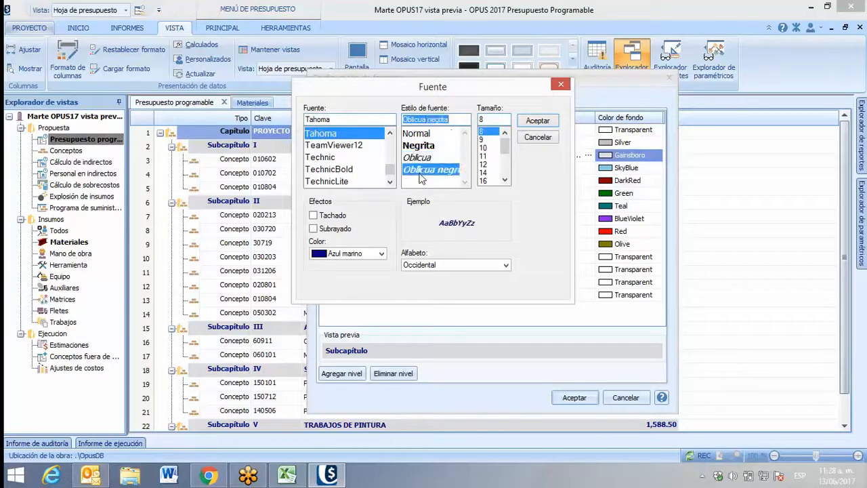
left_click(537, 122)
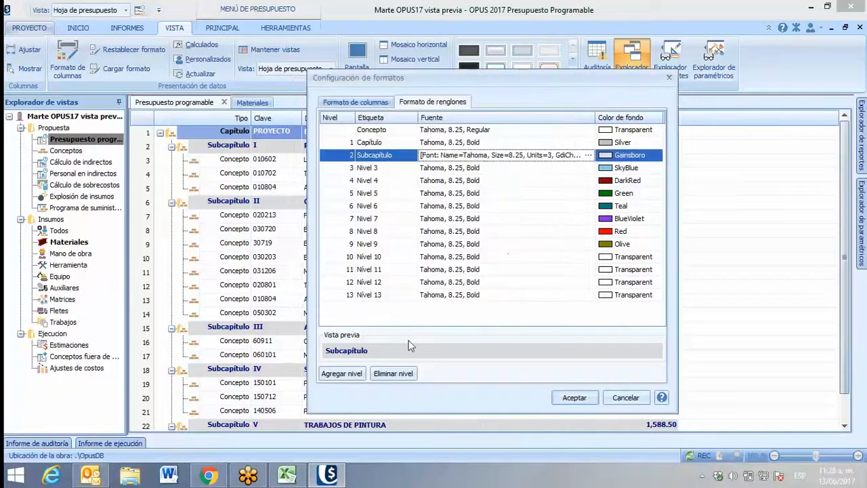
left_click(546, 391)
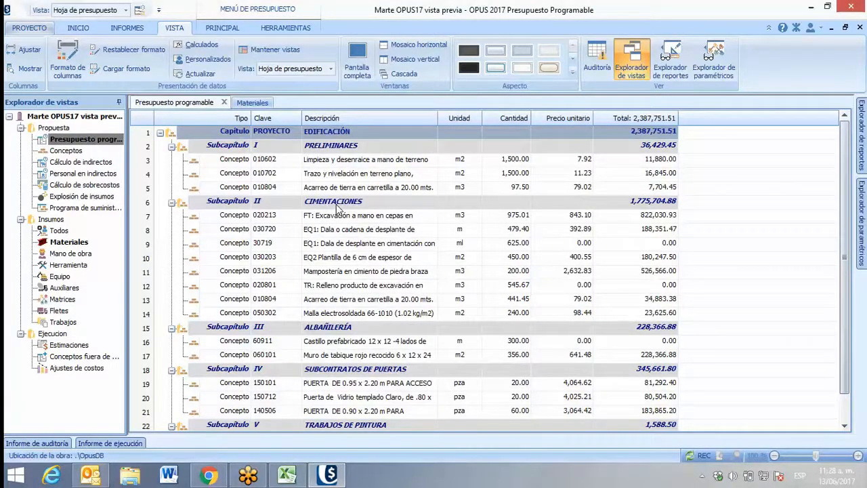
In the budget sheet's column format settings, change the header title of the Descripcion column to "Alcance detallado"
left_click(66, 62)
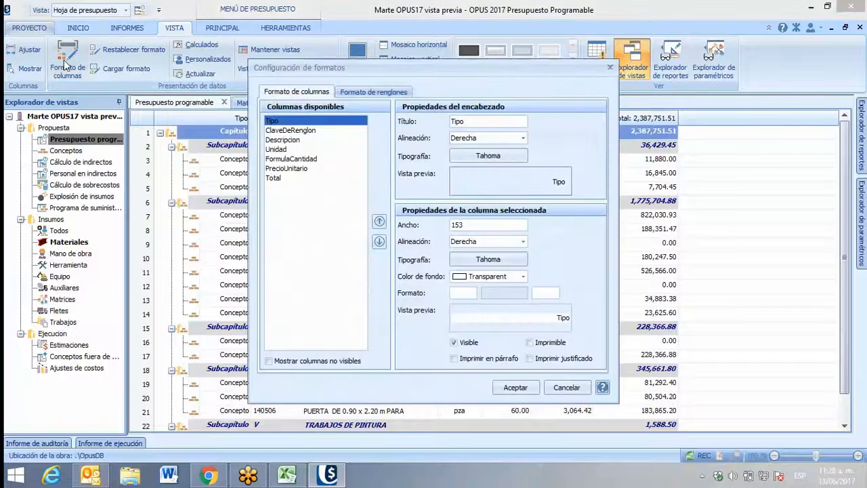
left_click(364, 94)
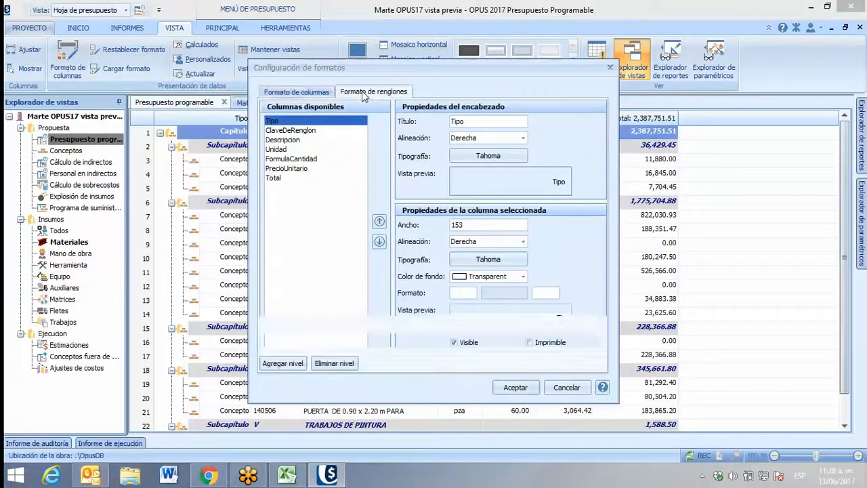
left_click(304, 95)
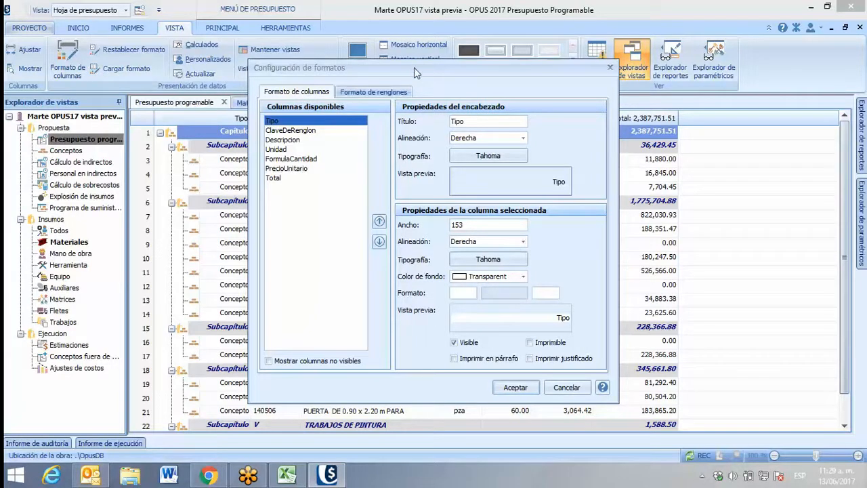
left_click_drag(414, 67, 413, 95)
left_click(269, 164)
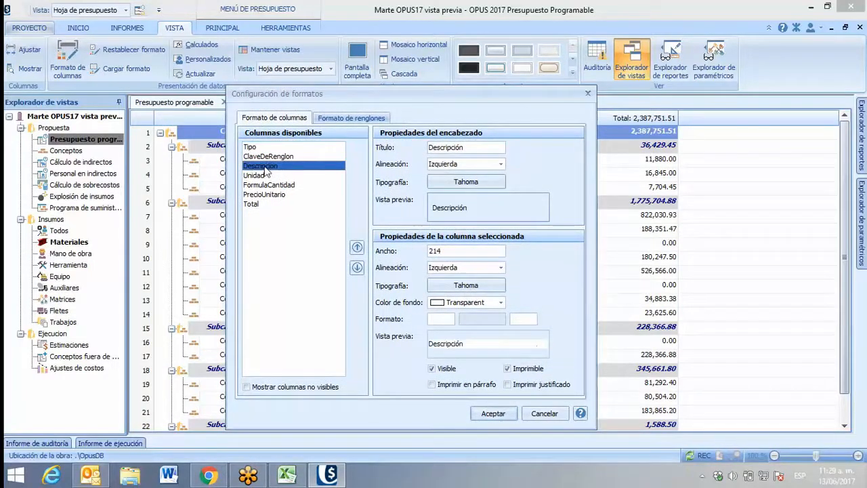
left_click_drag(379, 98, 369, 138)
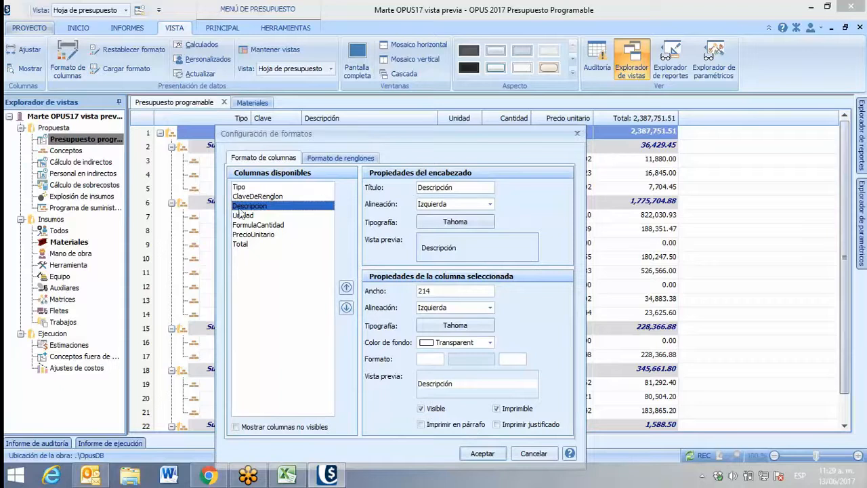
left_click_drag(352, 211, 349, 219)
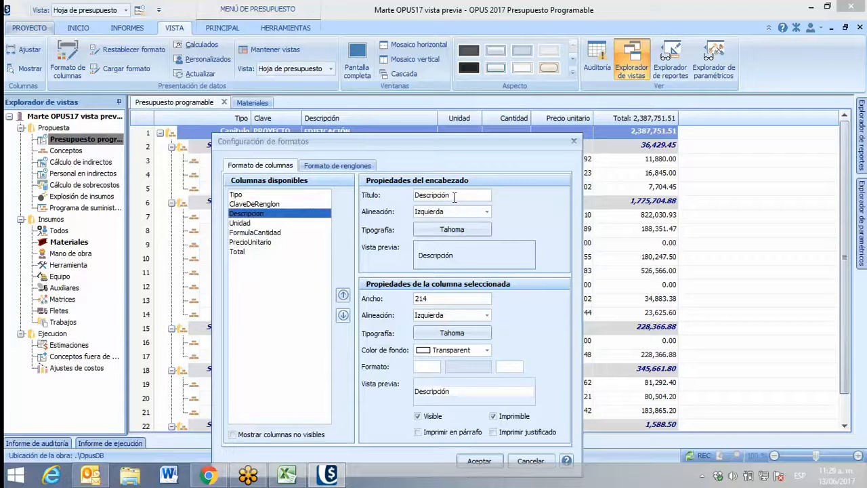
left_click_drag(449, 195, 409, 199)
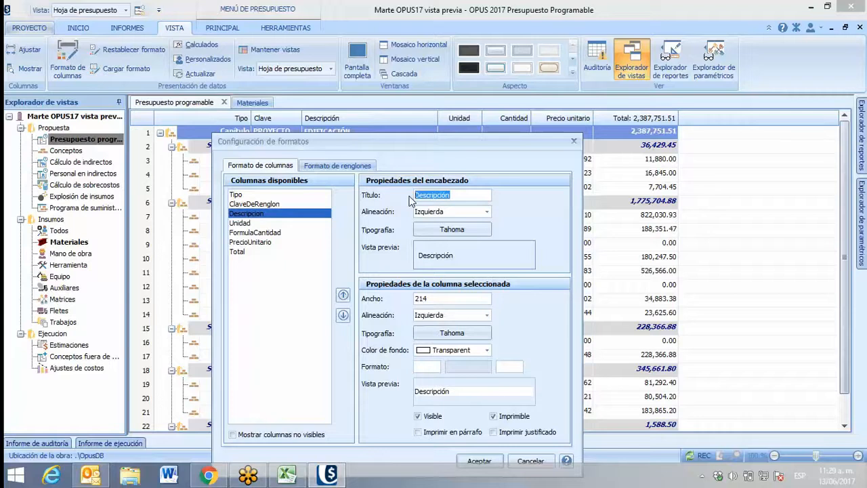
type("Alcance detallad")
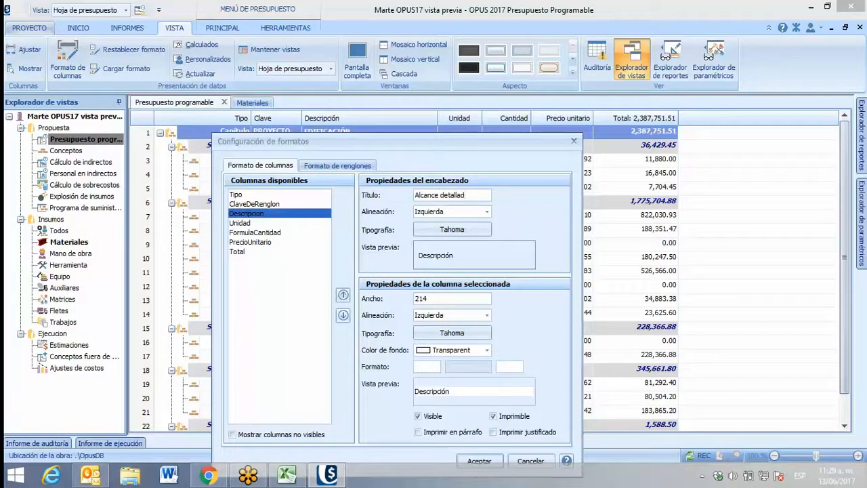
type("o")
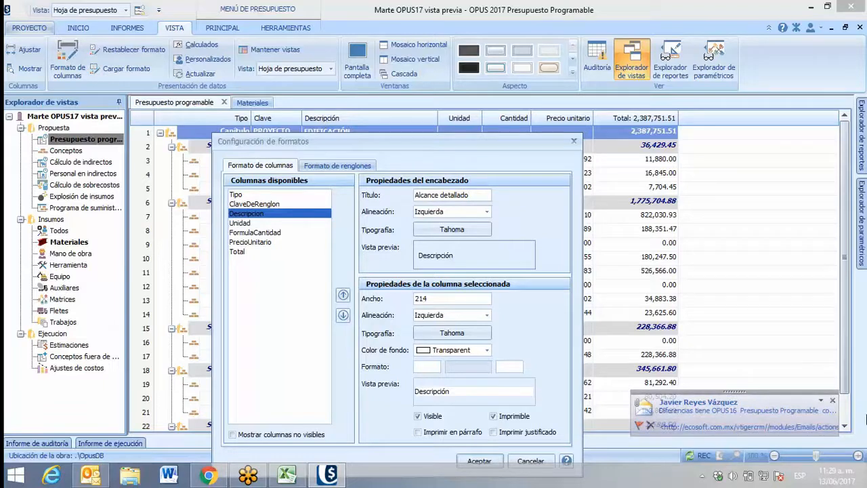
left_click(832, 401)
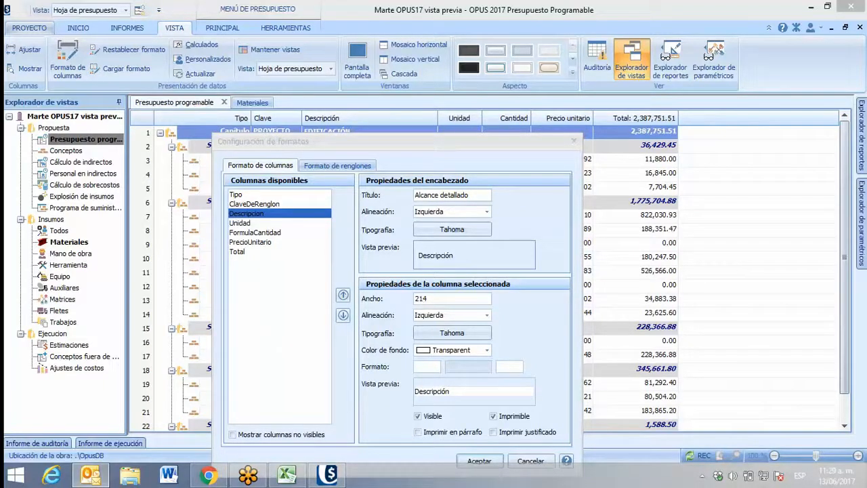
Center the Descripcion column's header, set its font to Arial in Cursiva negrita, and apply the format to the budget sheet
left_click(486, 212)
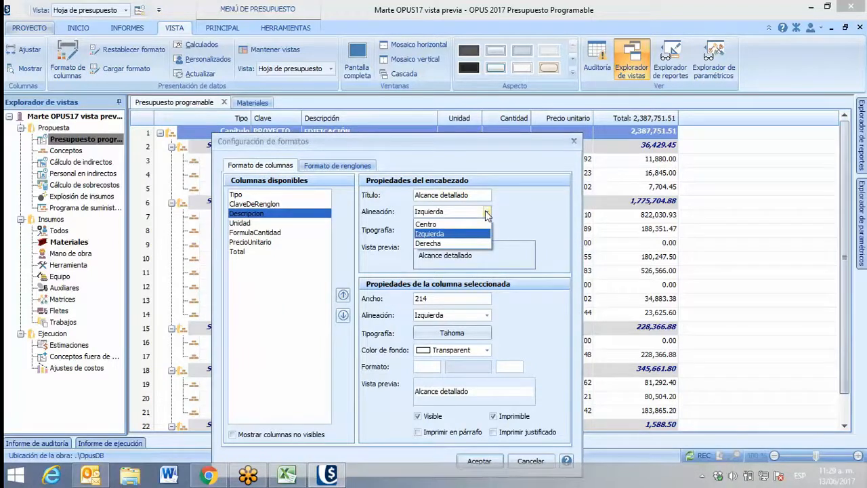
left_click(424, 225)
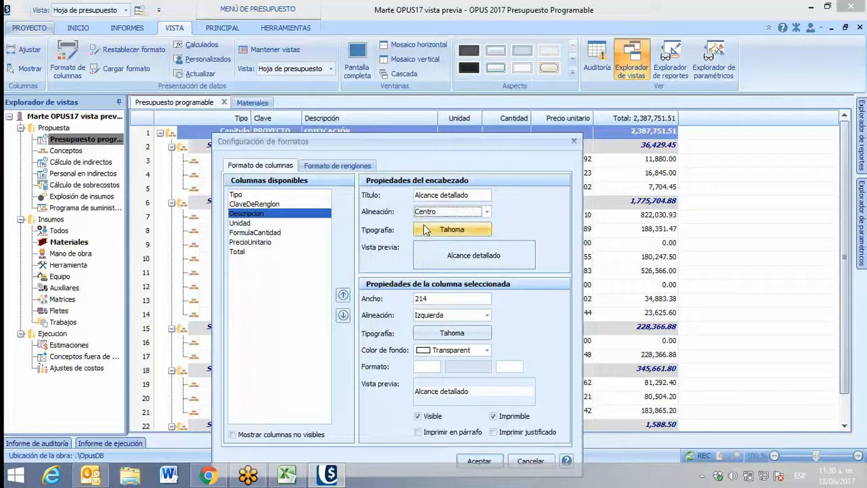
left_click(438, 233)
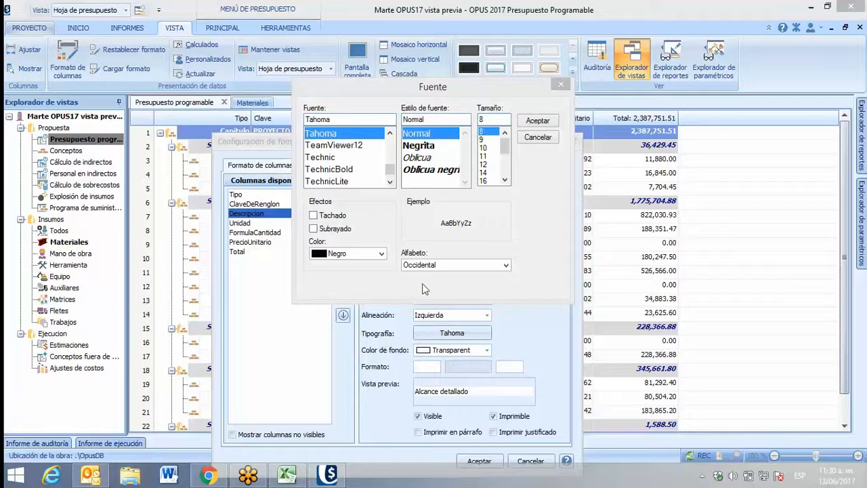
left_click(390, 133)
left_click(392, 135)
left_click(392, 134)
left_click(391, 134)
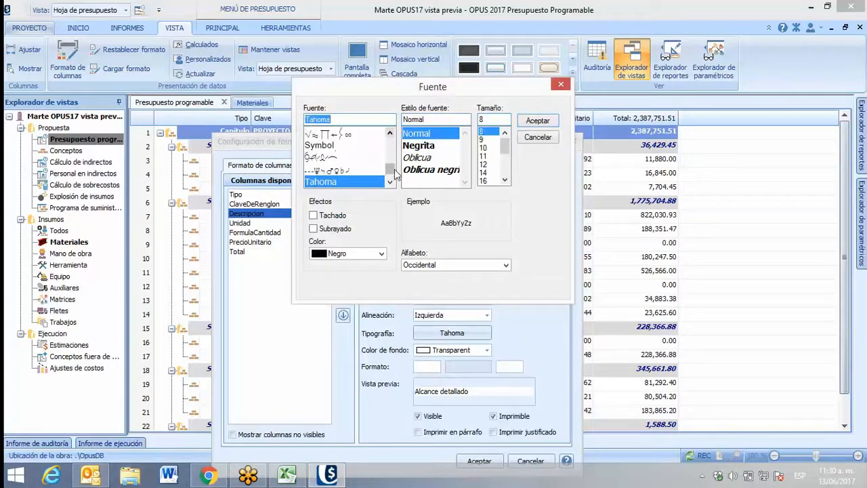
left_click_drag(389, 168, 388, 140)
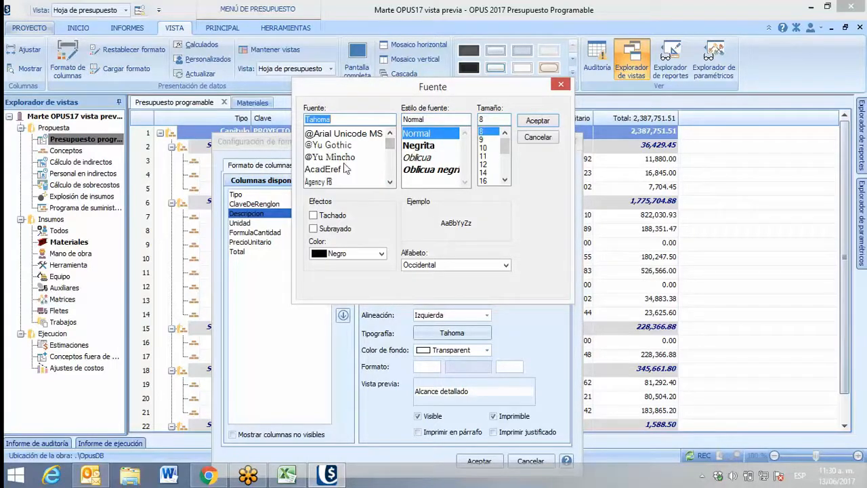
scroll(352, 151, "down", 1)
scroll(352, 152, "up", 1)
scroll(352, 153, "down", 4)
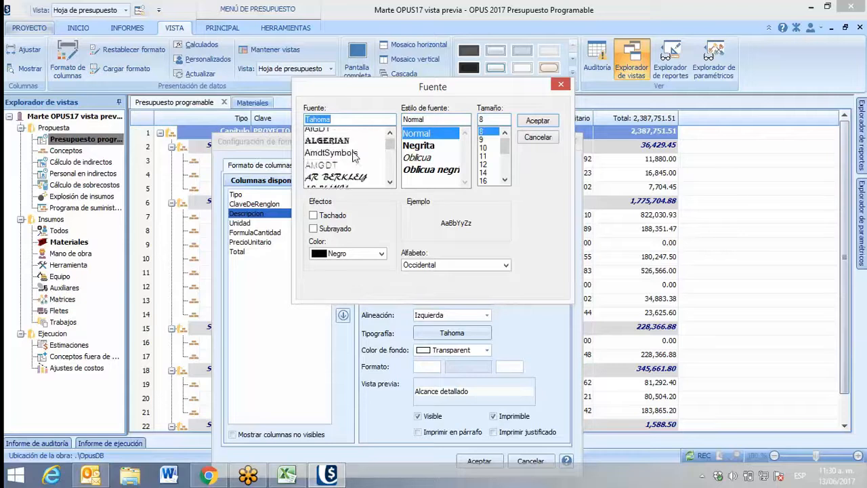
scroll(338, 162, "down", 5)
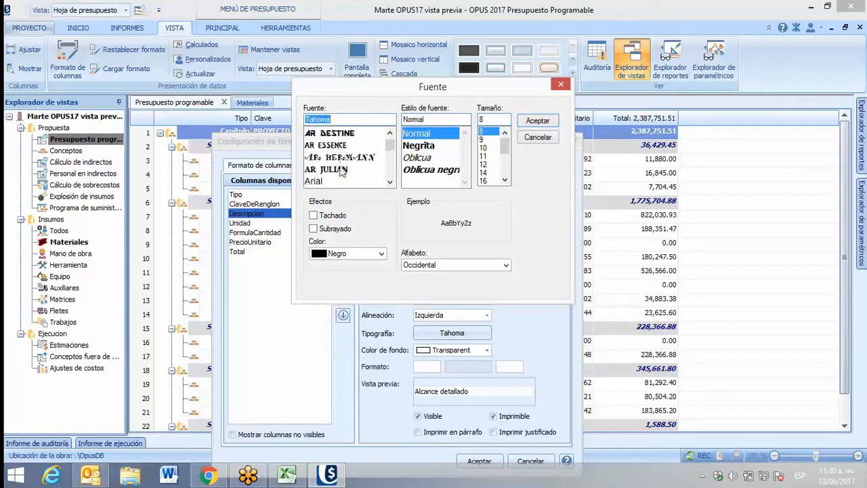
left_click(316, 146)
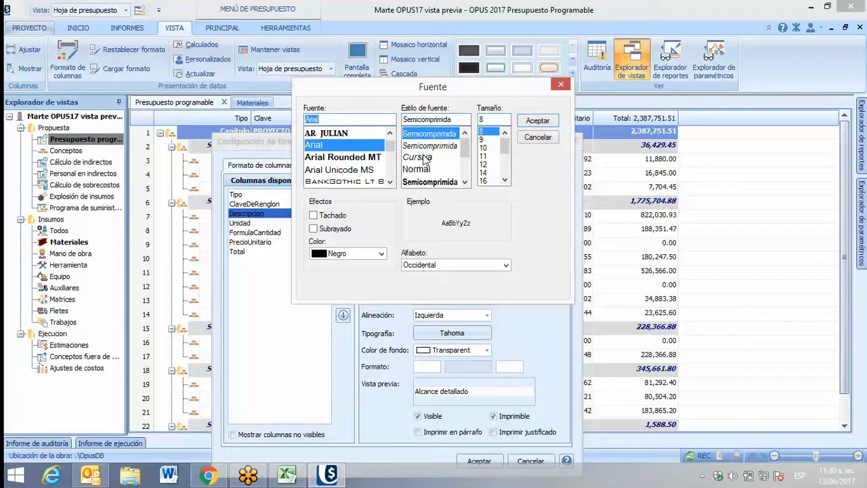
scroll(463, 181, "down", 5)
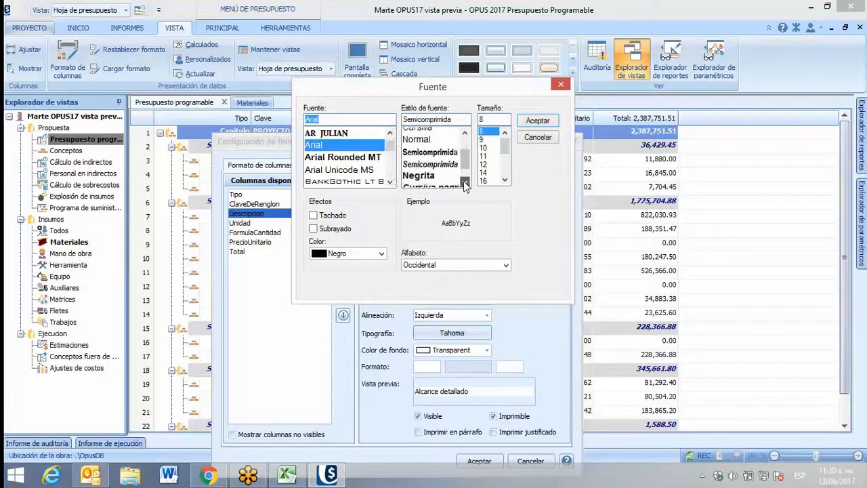
left_click(422, 161)
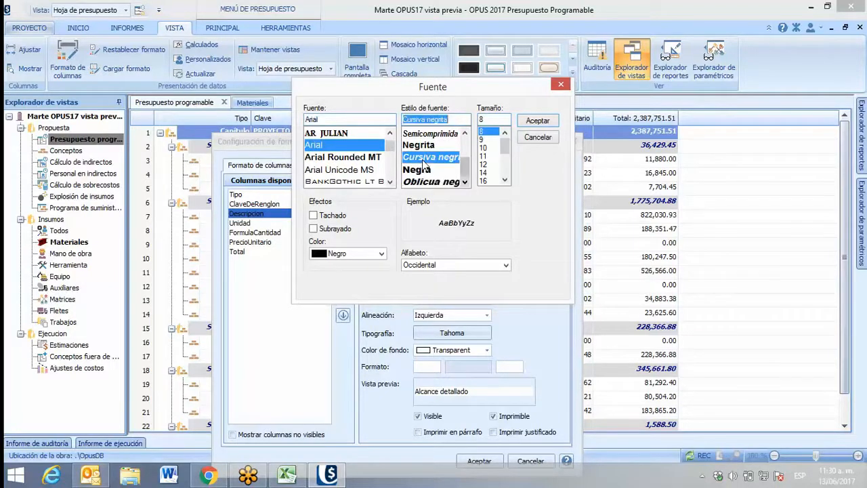
left_click(534, 120)
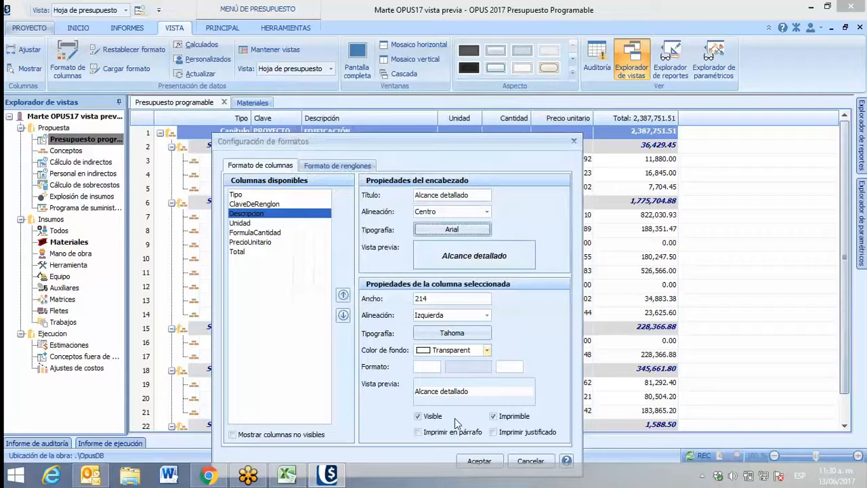
left_click(478, 460)
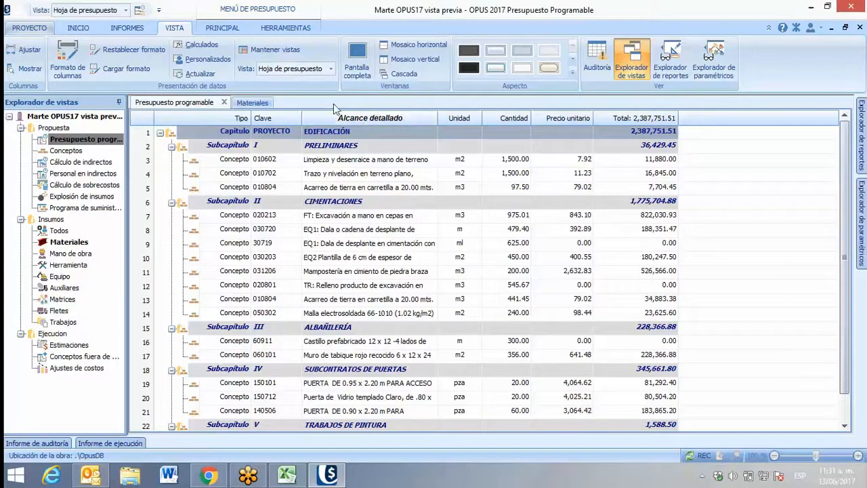
Reopen the format settings of the Alcance detallado column and set the font of its contents to Arial Narrow
double_click(398, 120)
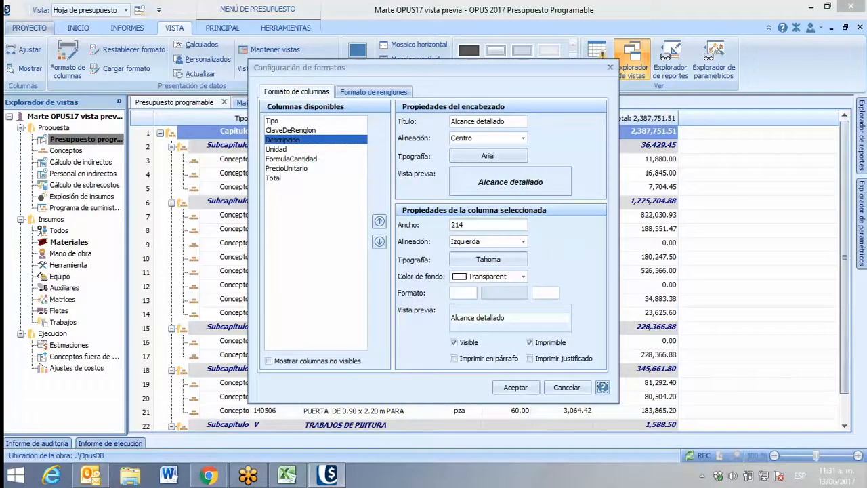
left_click(666, 56)
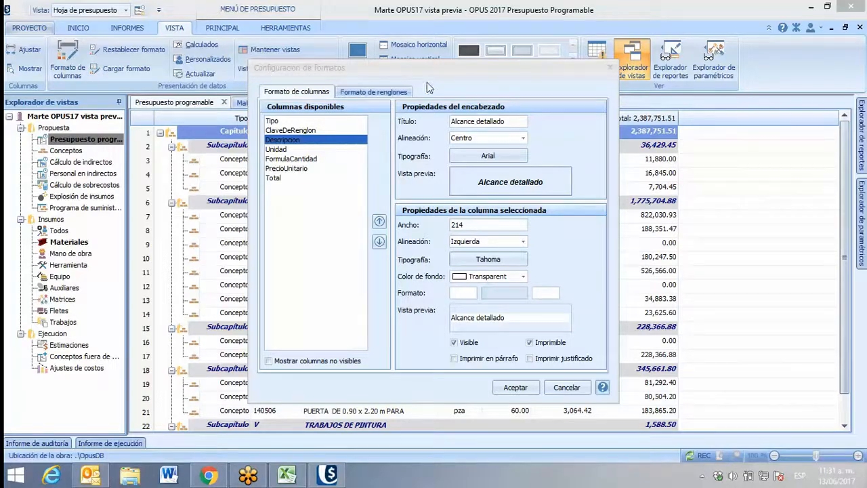
left_click_drag(427, 67, 417, 35)
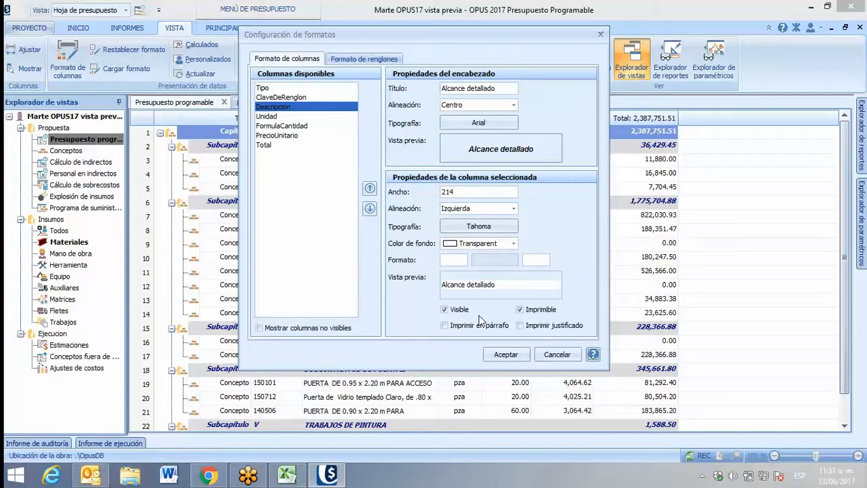
left_click(492, 209)
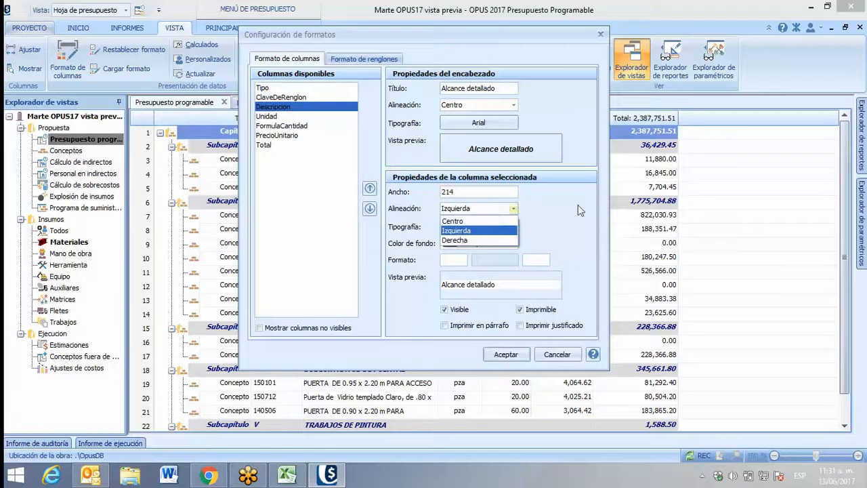
left_click(577, 207)
left_click(476, 227)
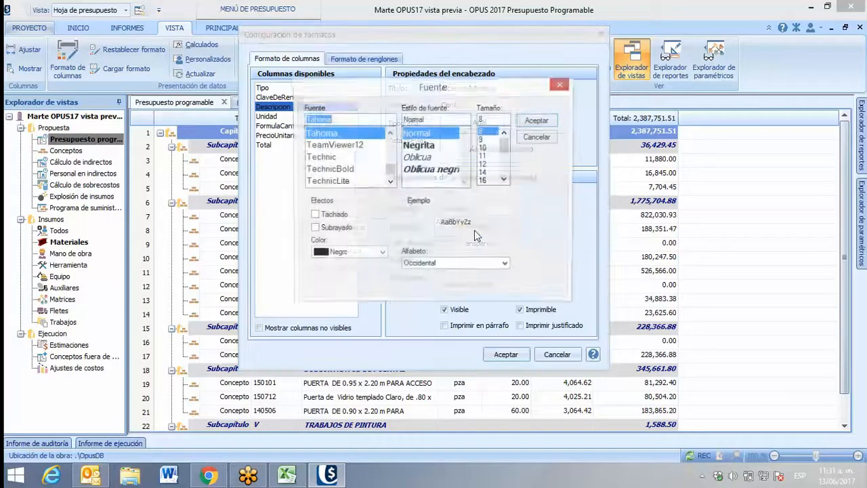
left_click_drag(390, 170, 396, 134)
scroll(339, 166, "down", 1)
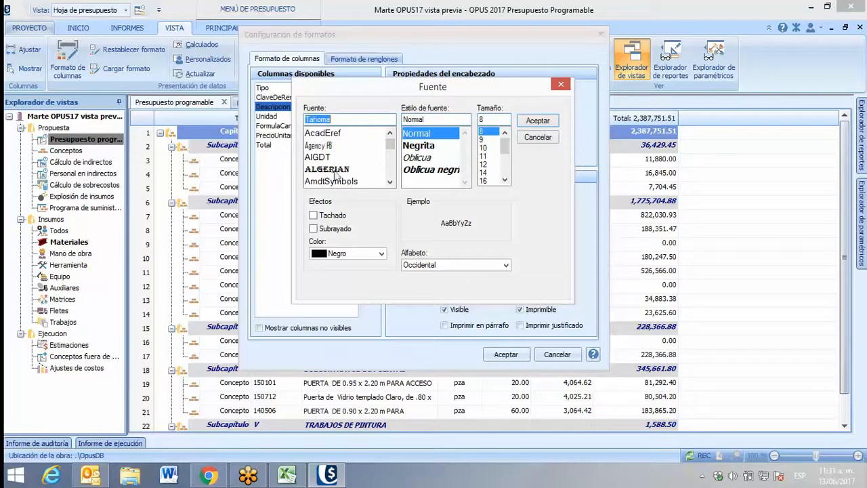
scroll(334, 173, "down", 1)
scroll(335, 175, "down", 4)
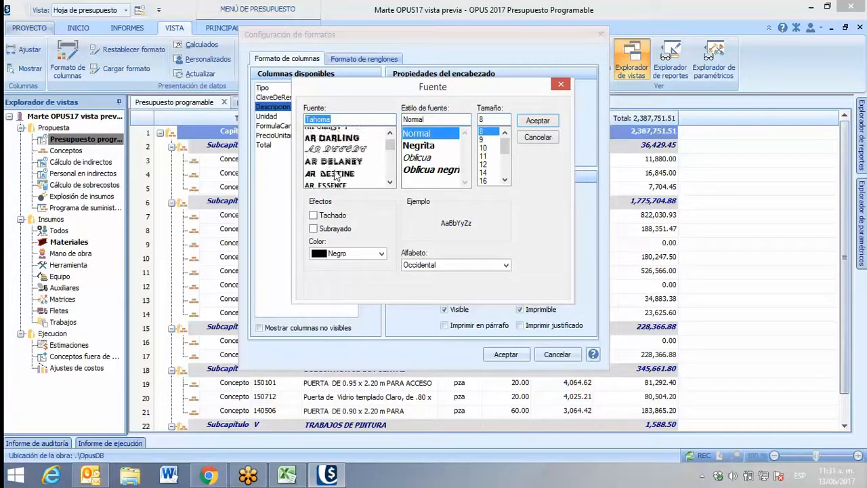
scroll(337, 174, "down", 1)
left_click(332, 181)
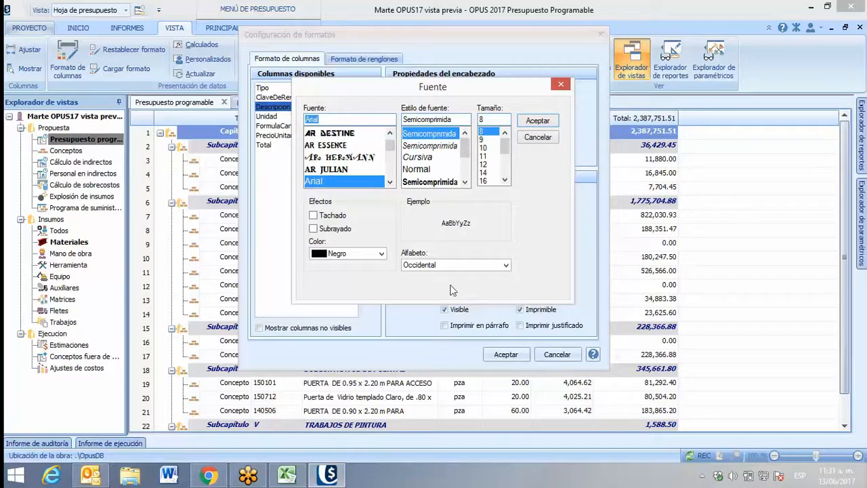
left_click(540, 124)
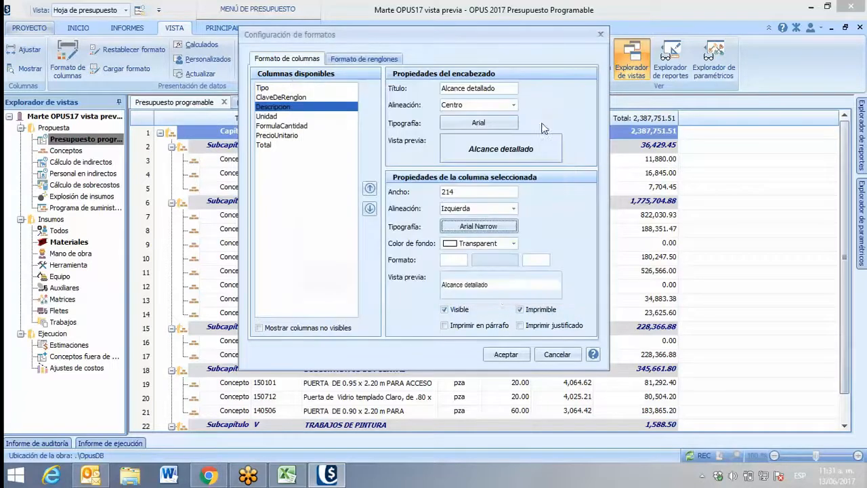
Try Gainsboro as the Descripcion column's background color and set it back to Transparent
left_click(450, 246)
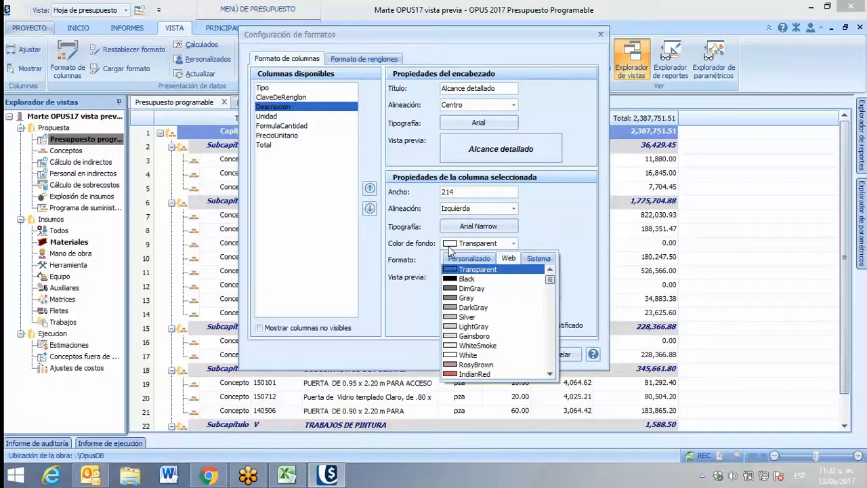
left_click(467, 336)
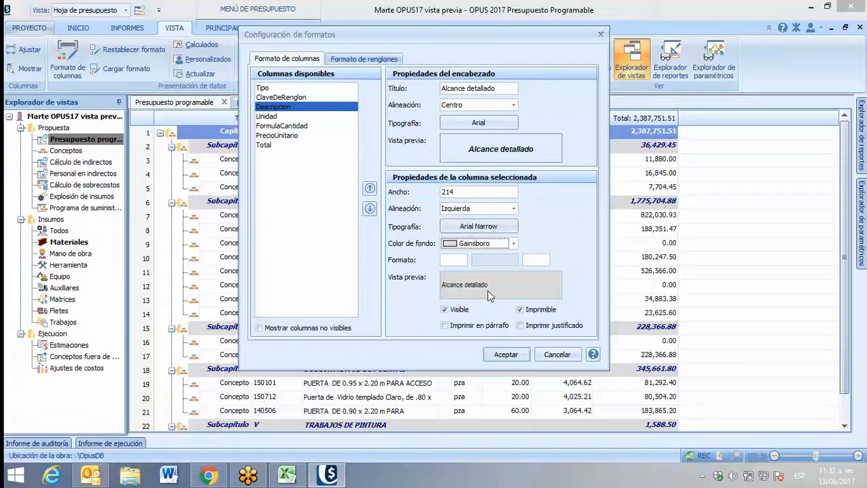
left_click(515, 245)
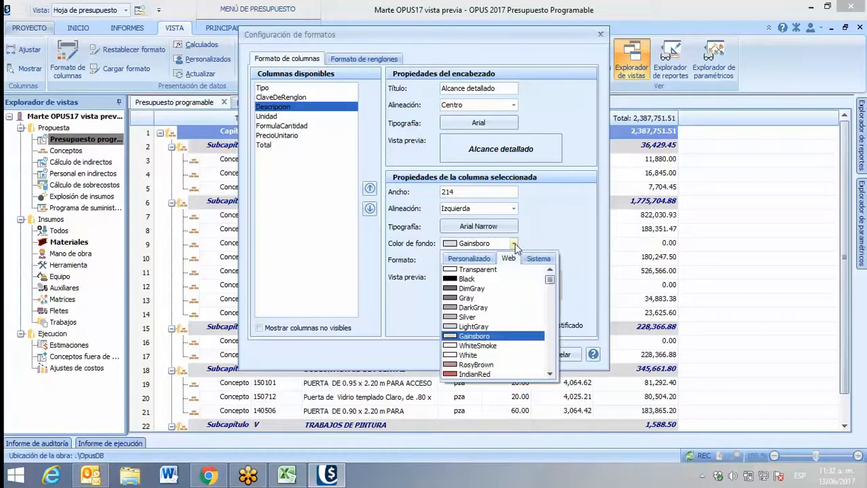
left_click(461, 270)
Examine the Formato fields of the Descripcion column and the settings of the Unidad column, returning to Descripcion
left_click(451, 259)
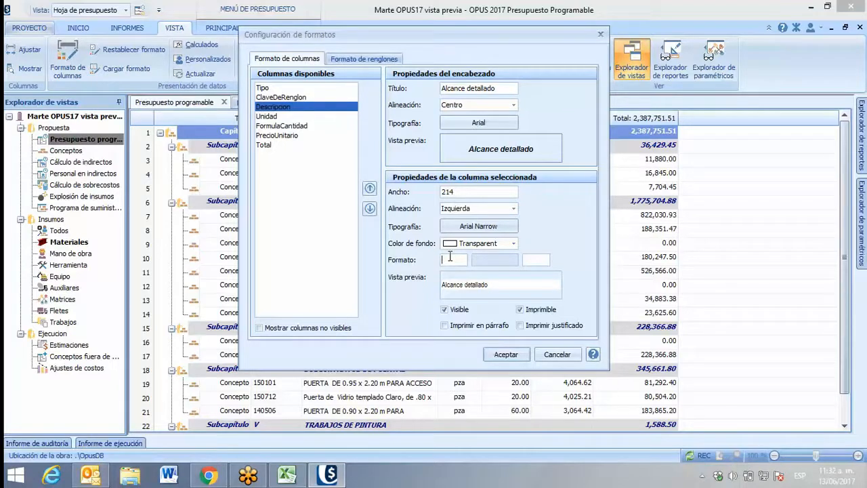
left_click(450, 257)
left_click(540, 259)
left_click(276, 118)
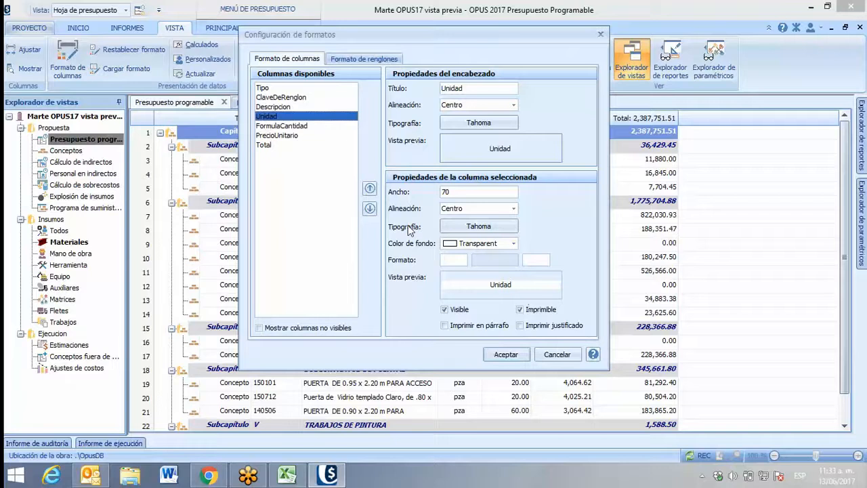
left_click(273, 109)
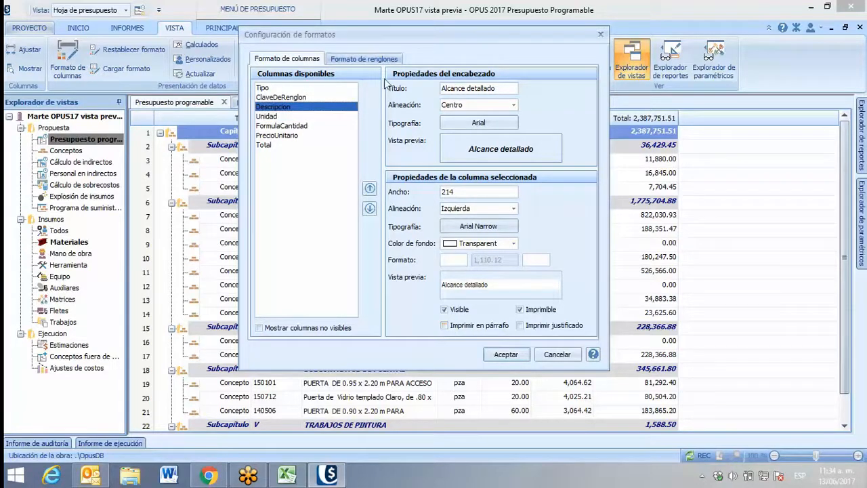
Enable Imprimir en párrafo and Imprimir justificado for the Descripcion column and apply the format to the budget sheet
left_click_drag(387, 42, 371, 183)
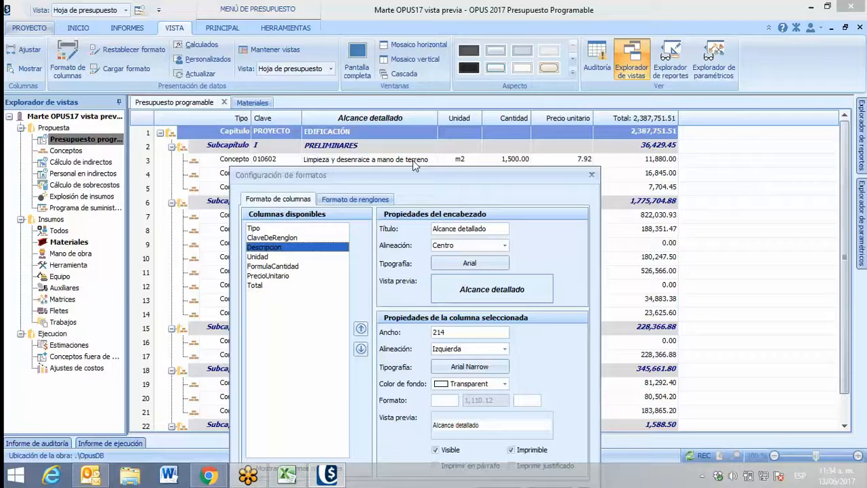
left_click_drag(413, 171, 420, 86)
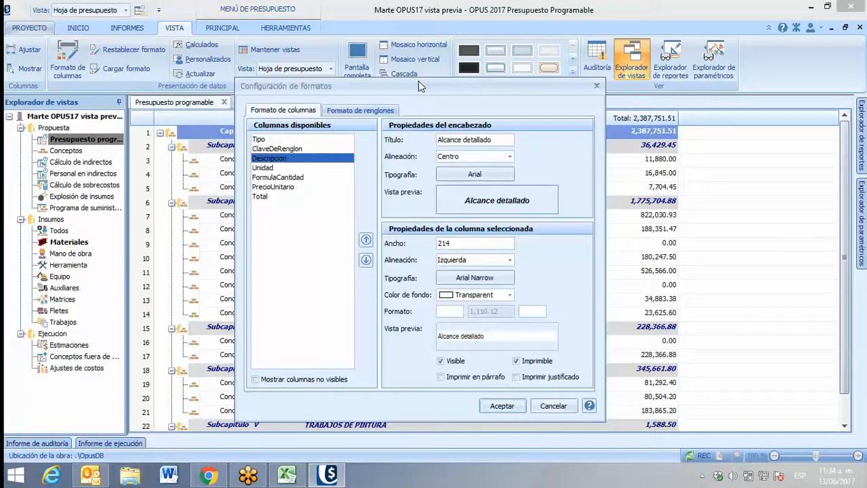
left_click(441, 377)
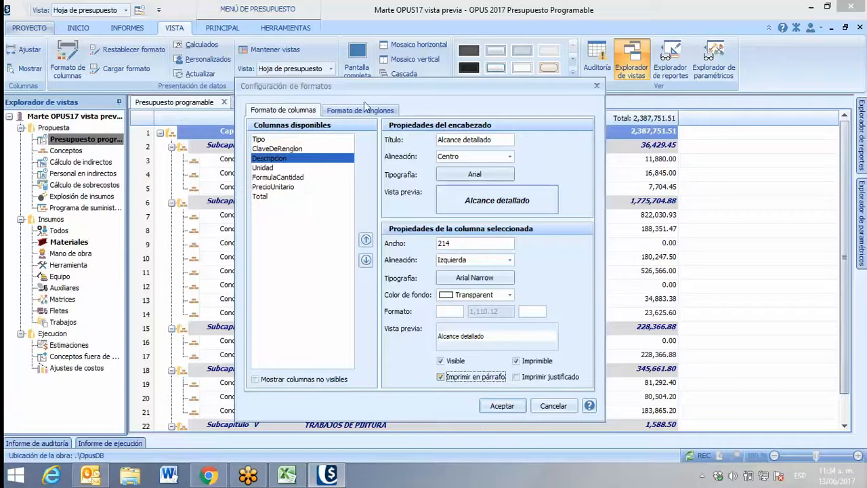
left_click_drag(376, 85, 603, 90)
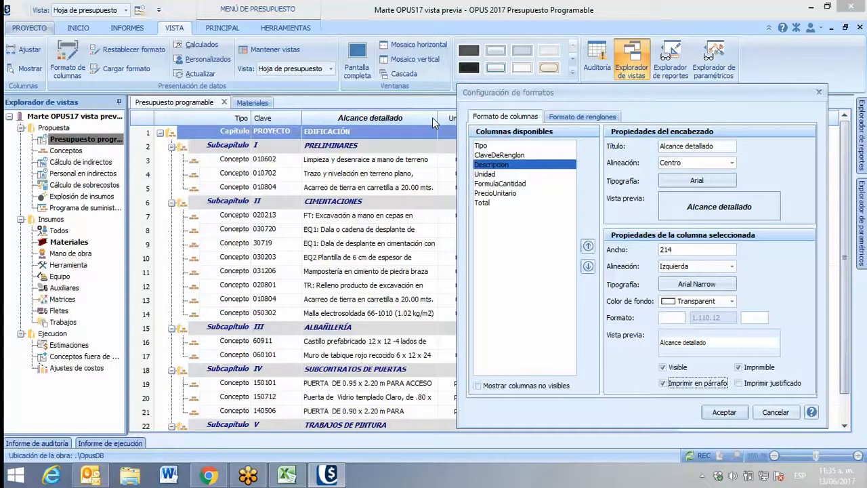
left_click(738, 383)
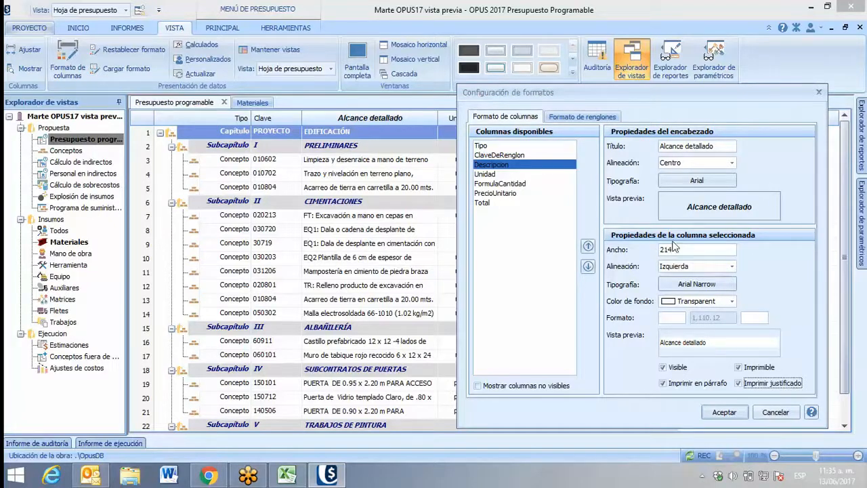
left_click(724, 414)
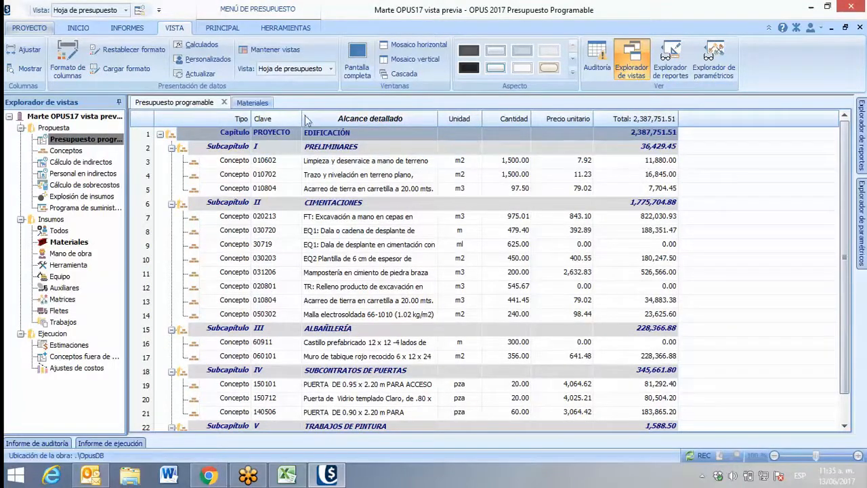
Widen the Alcance detallado column slightly directly in the budget sheet so more of each description fits
left_click_drag(436, 118, 463, 118)
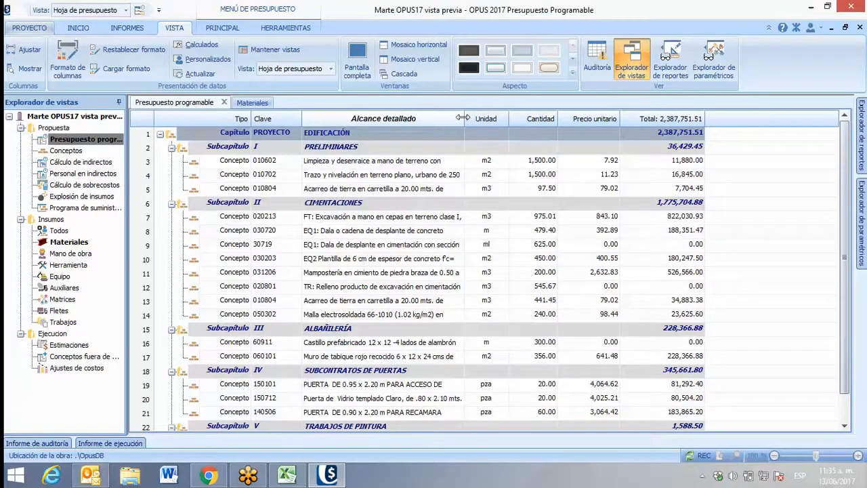
left_click_drag(462, 118, 453, 119)
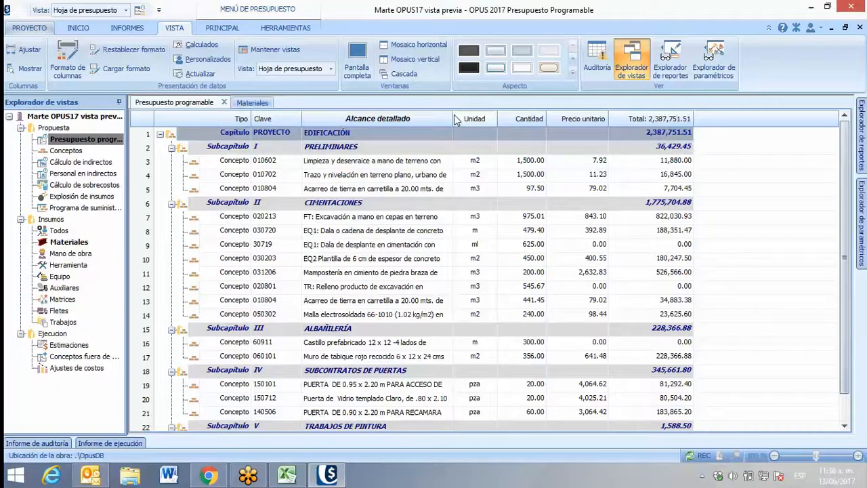
Give the PrecioUnitario column the prefix $ and the suffix M.N. in its Formato fields and apply it to the budget sheet
double_click(570, 121)
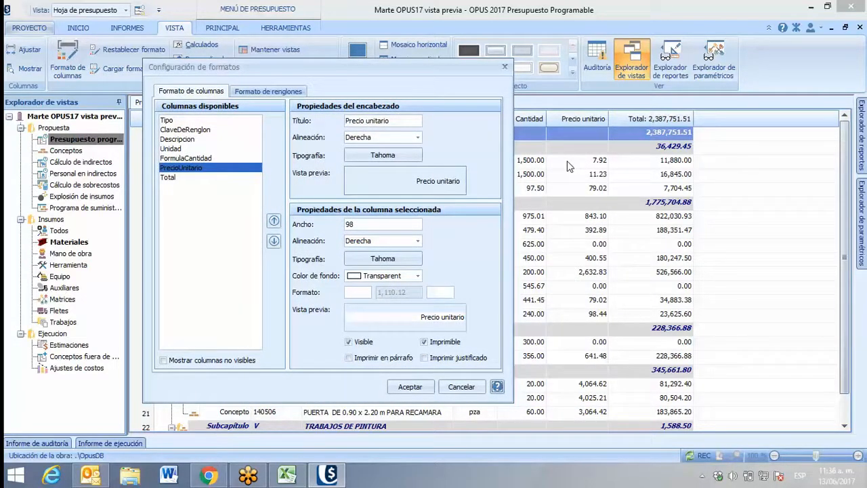
left_click(361, 292)
type("$")
left_click(430, 292)
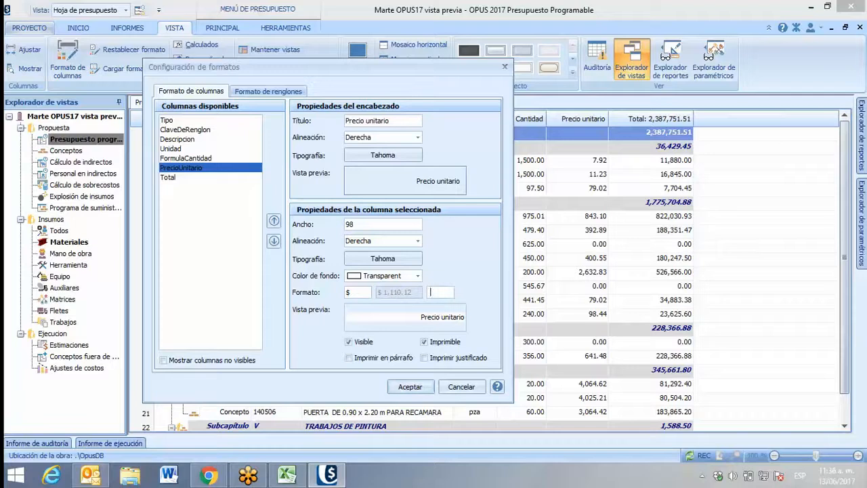
type("M.N.")
left_click(410, 386)
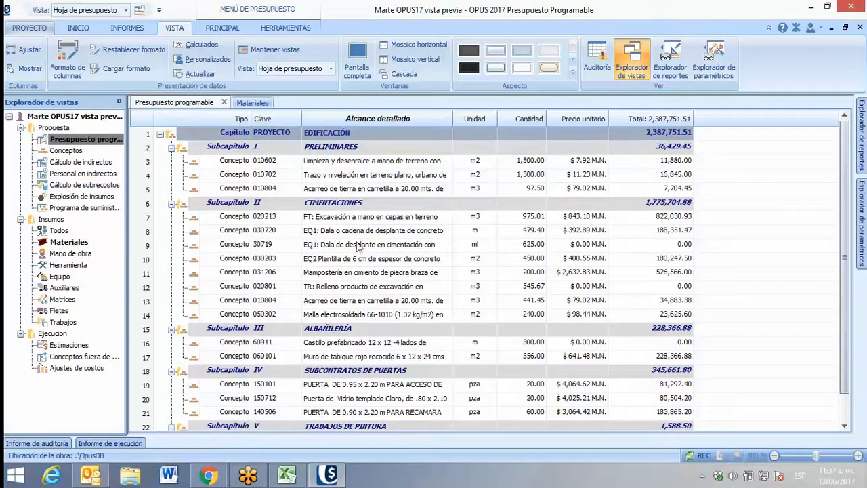
View the list of recent projects from which a format can be loaded and dismiss it without opening any
left_click(121, 70)
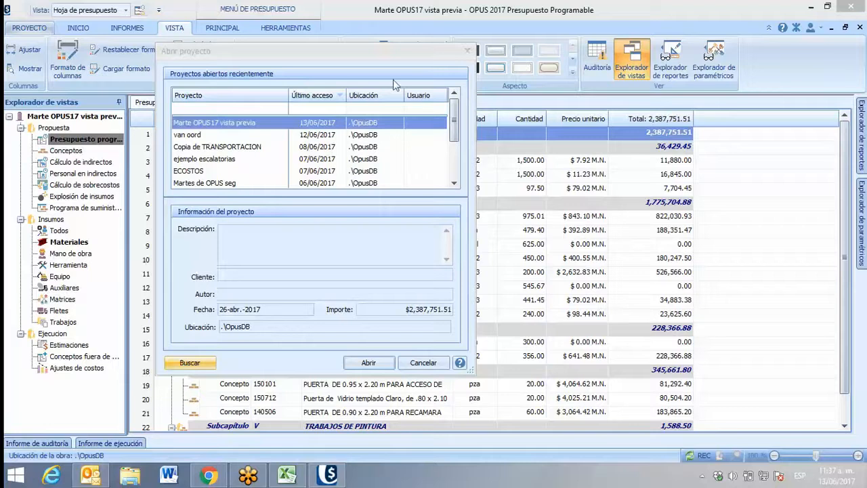
left_click(466, 51)
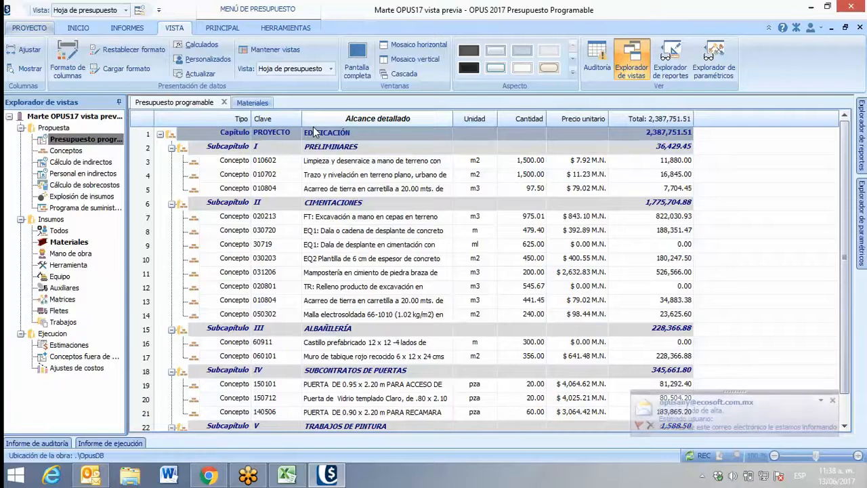
Examine the format settings of the Descripción column in the Materiales catalog, close them and return to the budget sheet
left_click(243, 103)
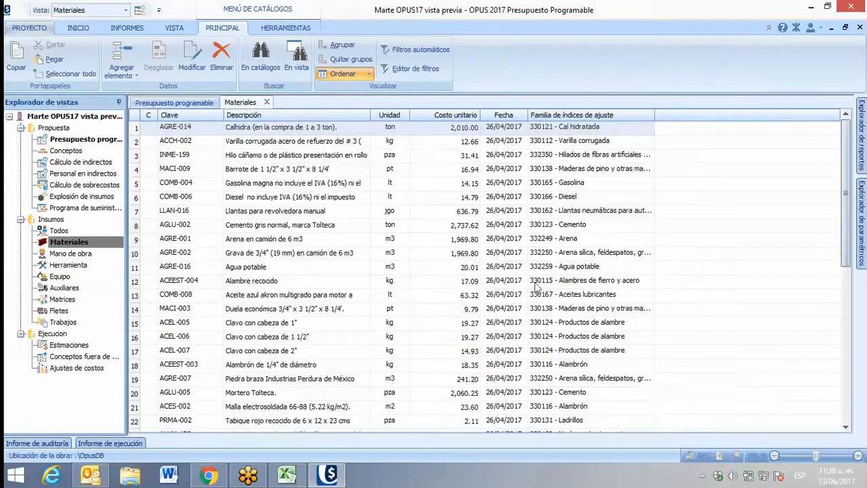
double_click(295, 113)
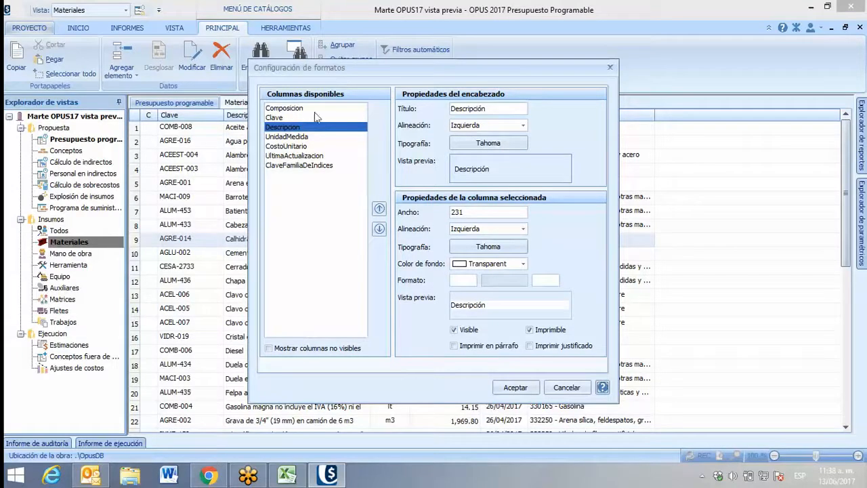
left_click(609, 69)
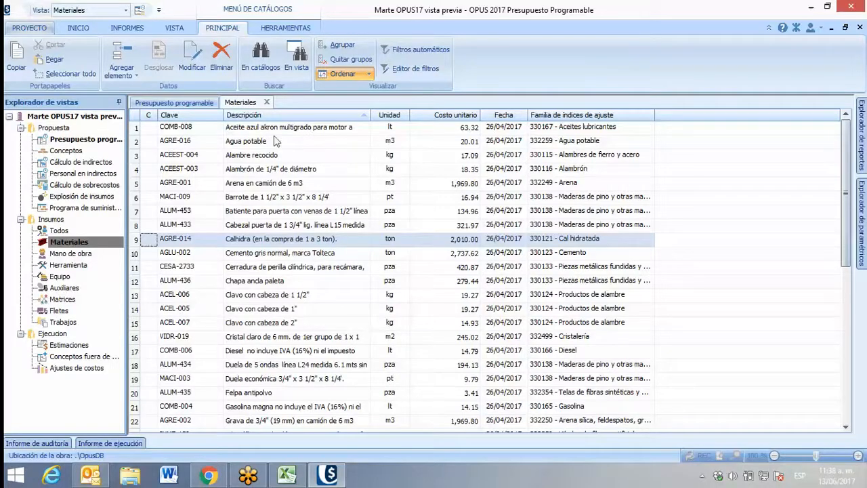
left_click(192, 102)
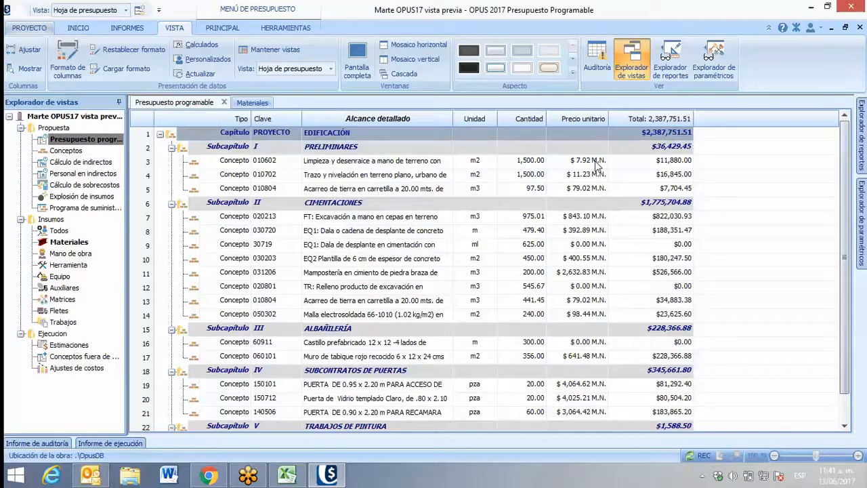
left_click(285, 27)
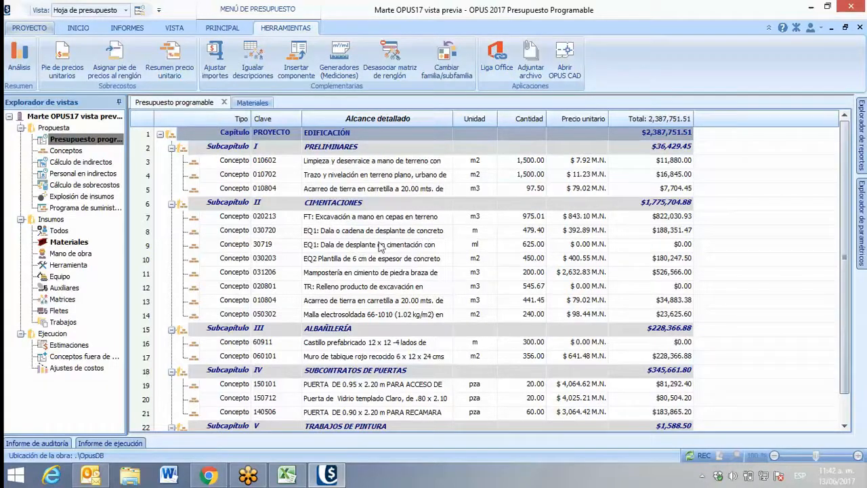
left_click(174, 28)
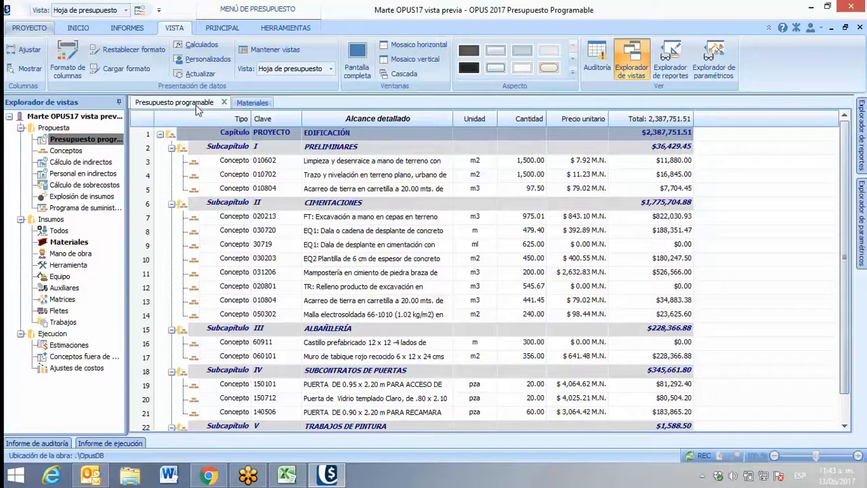
Show the budget's work schedule with its Gantt bars, alternating with the budget sheet, and return to the sheet
left_click(220, 28)
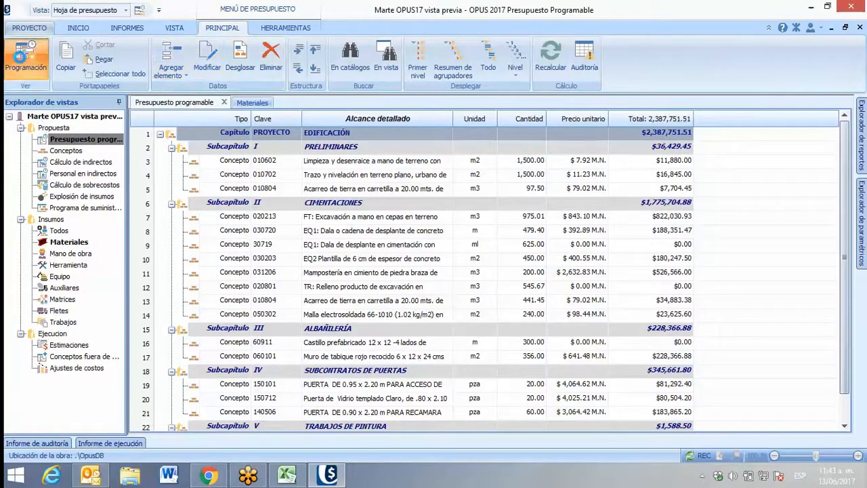
left_click(20, 58)
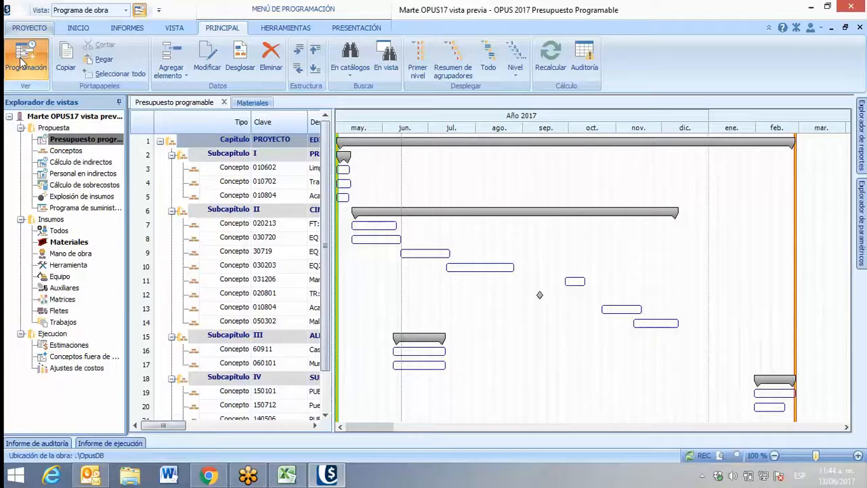
left_click(20, 63)
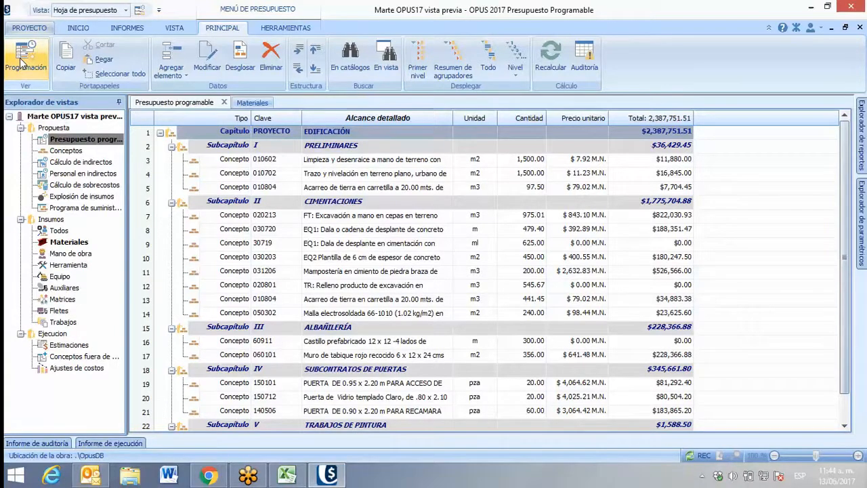
left_click(20, 63)
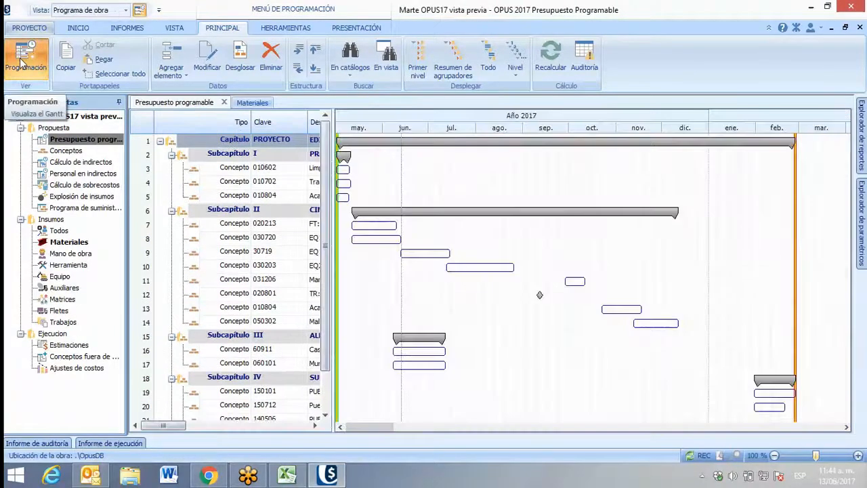
left_click(21, 63)
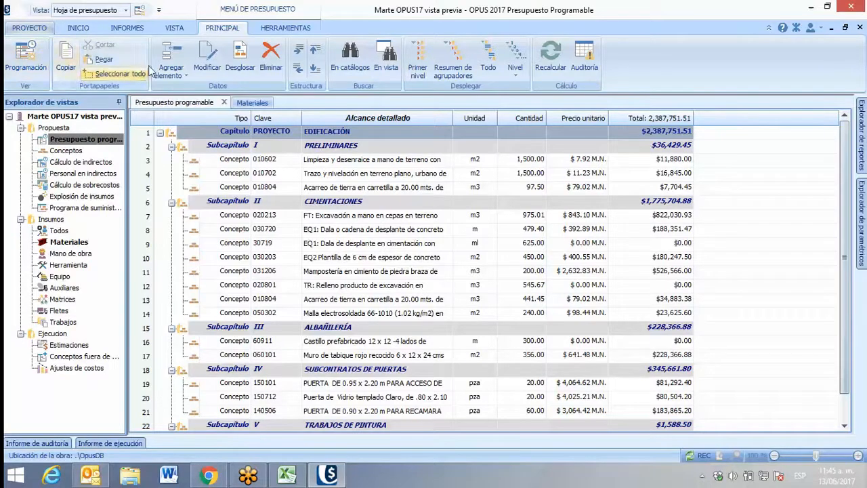
Open the budget's print preview settings and compare the options of the four report types, returning to Presupuesto
left_click(130, 31)
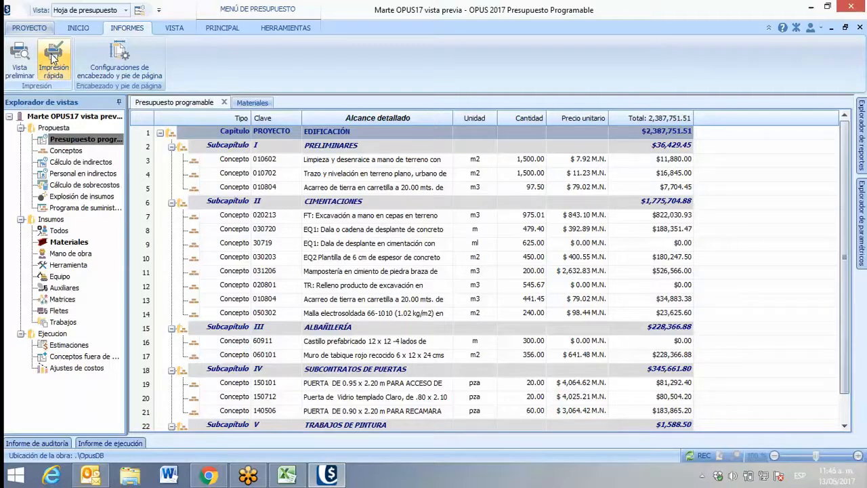
left_click(19, 70)
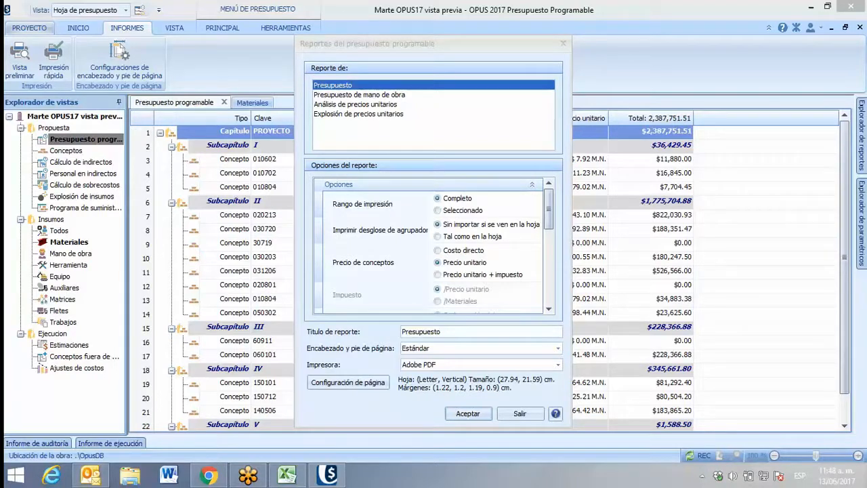
left_click_drag(329, 43, 337, 33)
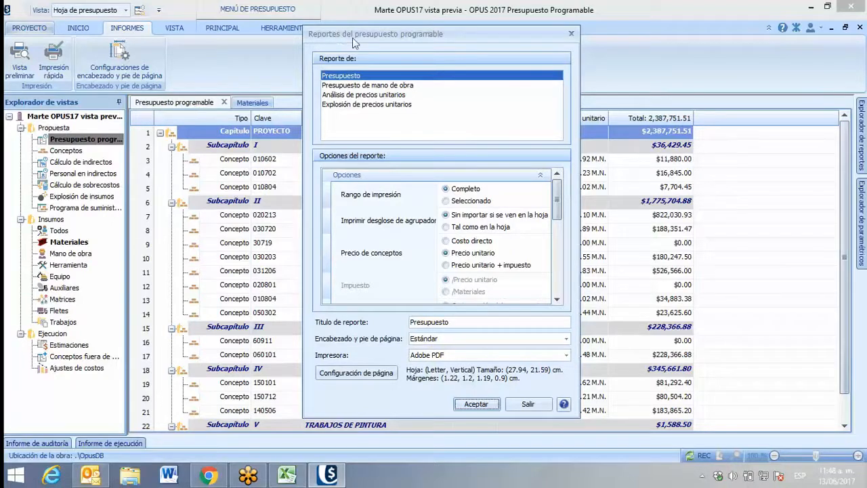
left_click(339, 86)
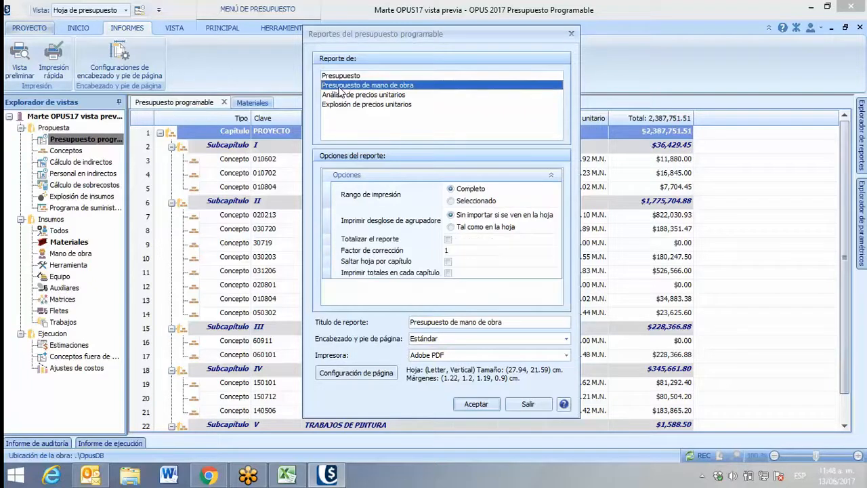
left_click(348, 95)
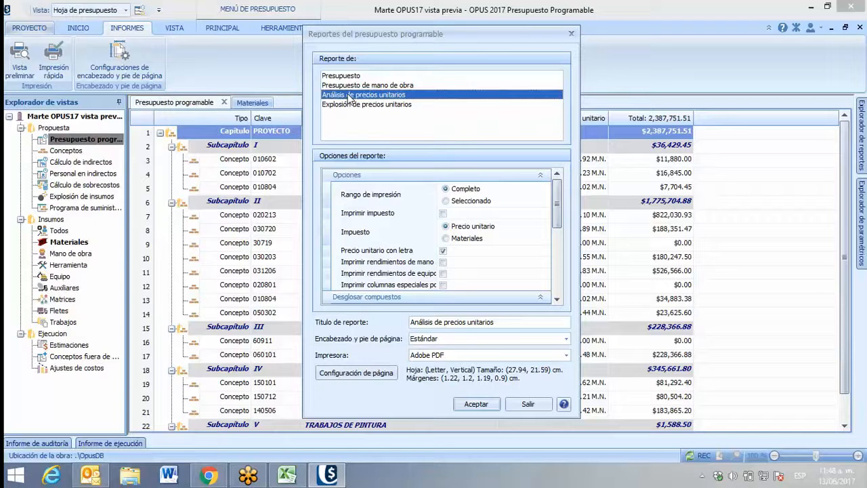
left_click(359, 104)
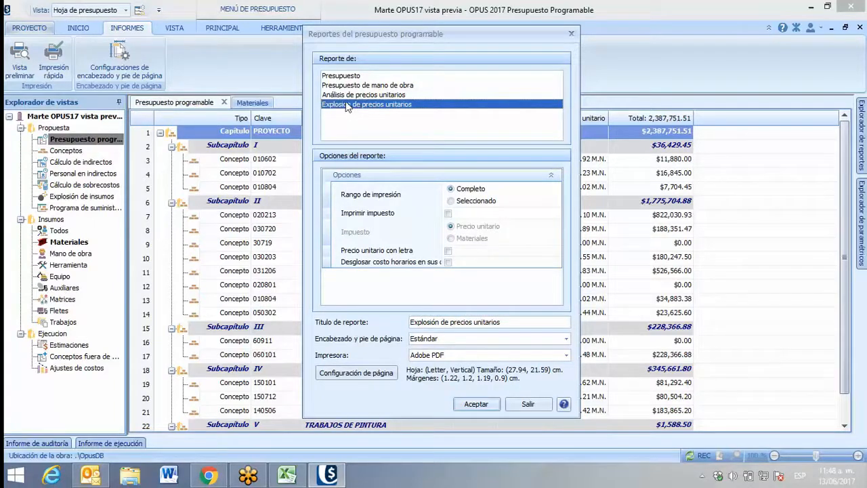
left_click(346, 76)
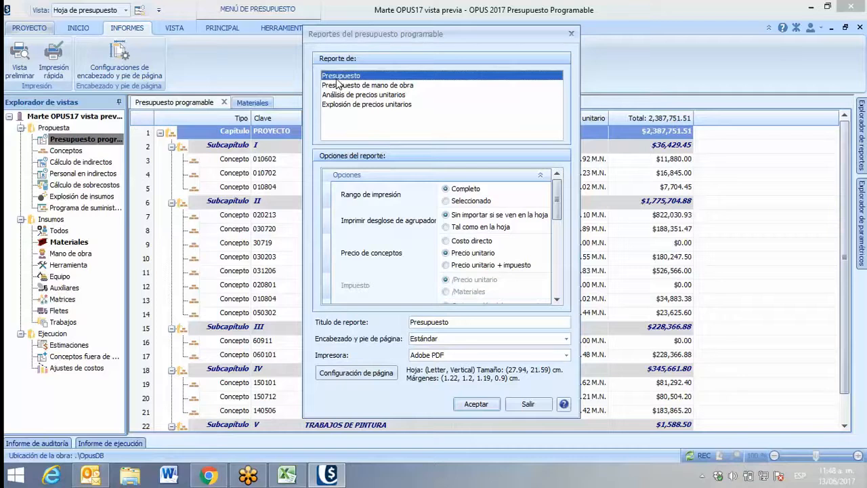
Review the options of the Presupuesto and Análisis de precios unitarios reports and leave the report settings without generating one
mouse_move(555, 201)
left_mouse_down()
mouse_move(543, 272)
mouse_move(554, 195)
left_mouse_up()
left_click(374, 96)
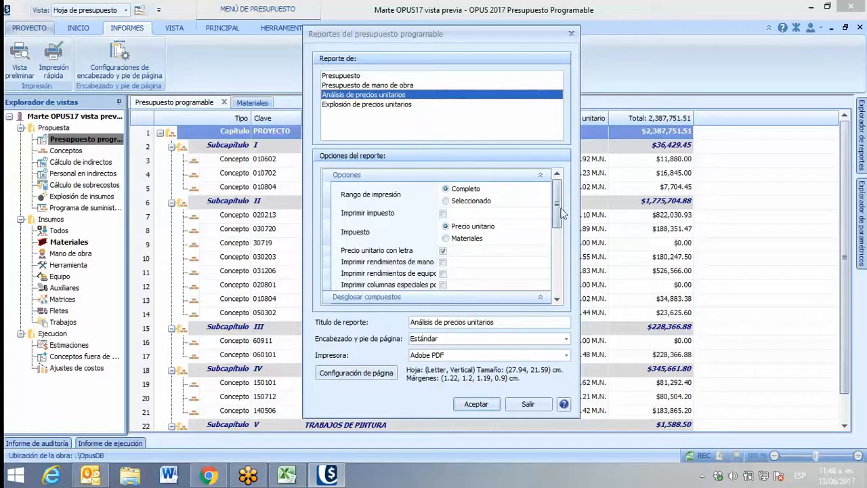
left_click_drag(561, 214, 556, 233)
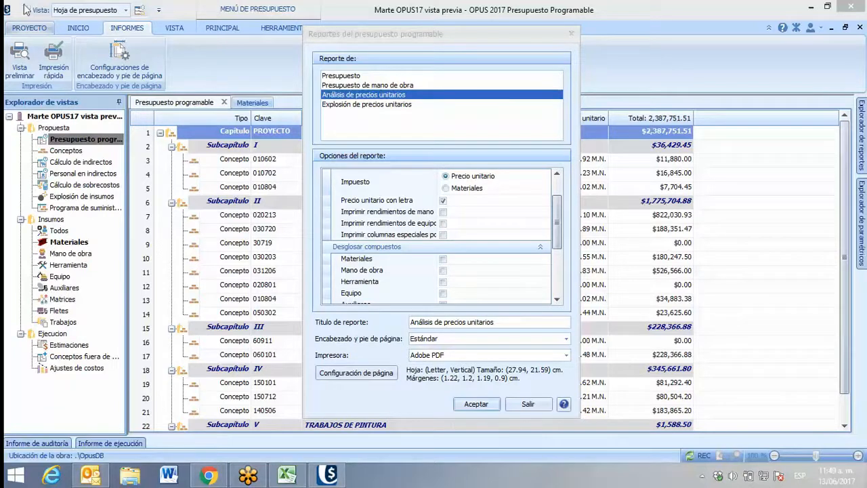
left_click(355, 76)
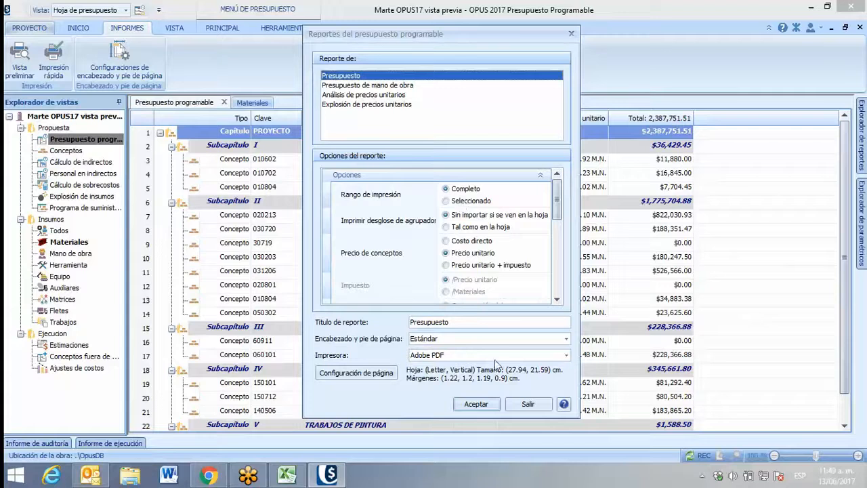
left_click(526, 405)
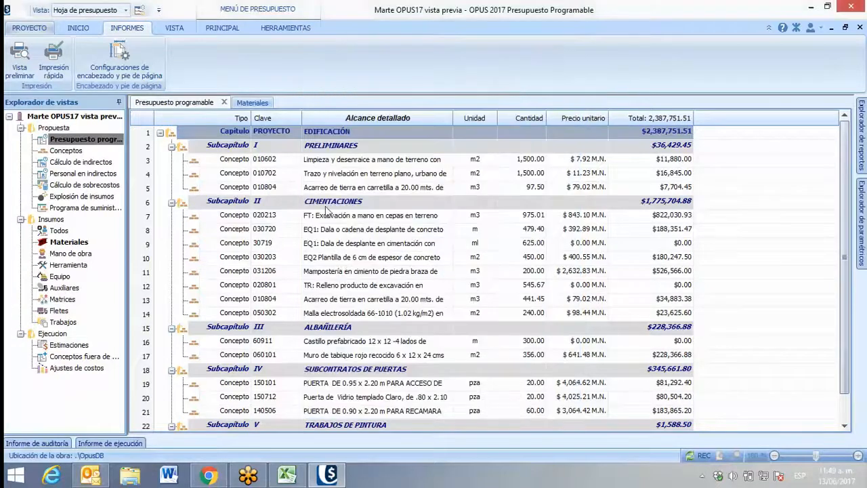
Try selecting PRELIMINARES with its concepts as a block and several separate rows, finishing on concept 020213
left_click(336, 150)
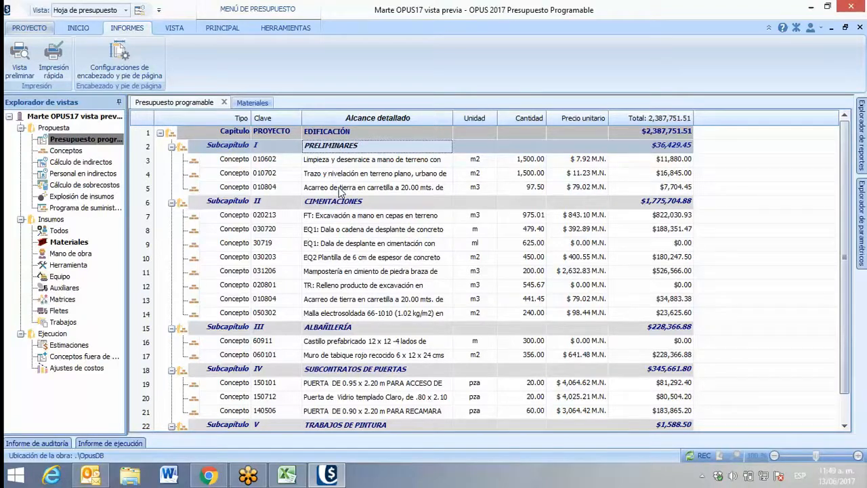
left_click(341, 192)
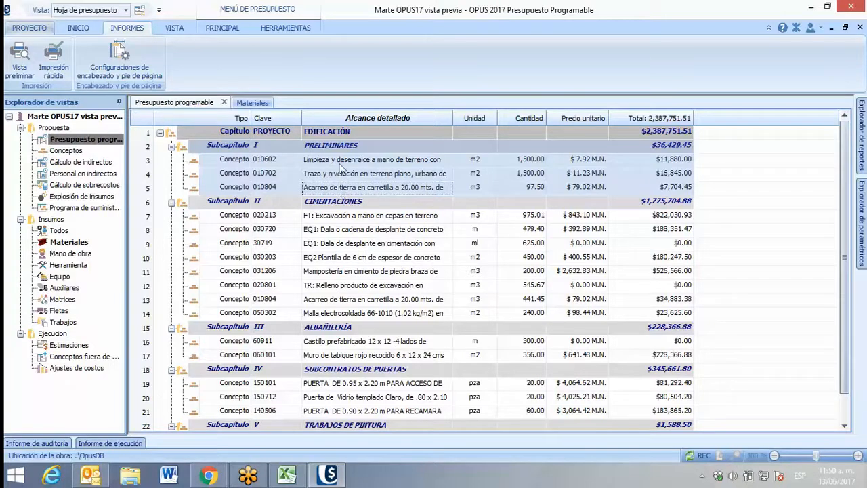
left_click(341, 166)
left_click(336, 148)
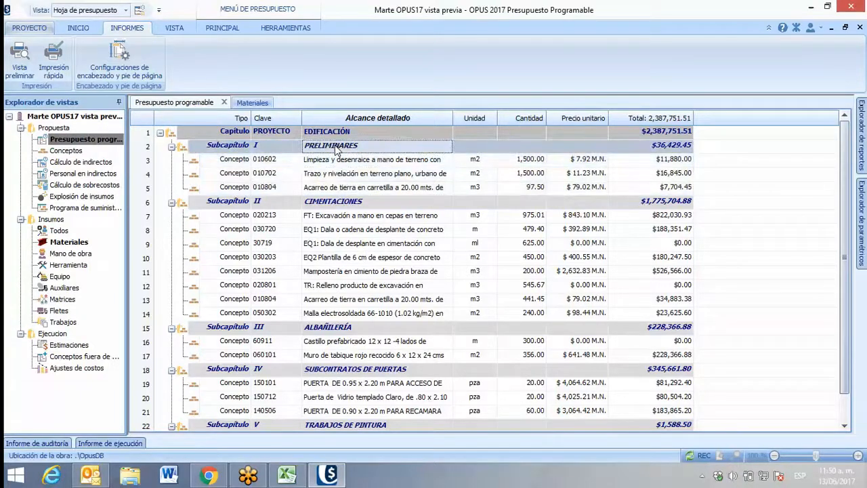
left_click(337, 149)
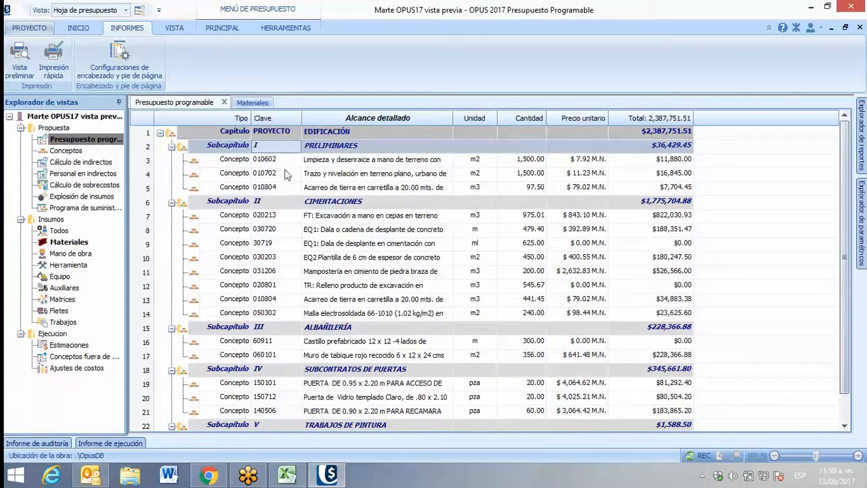
left_click(292, 202)
left_click(300, 275)
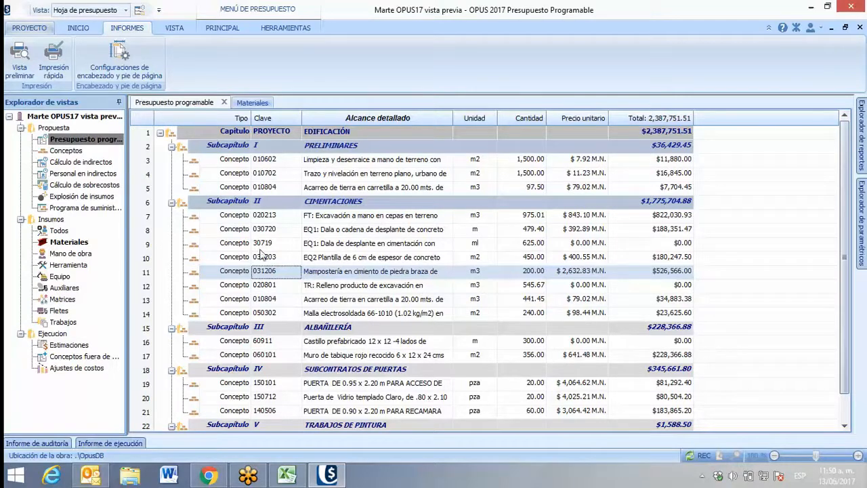
left_click(365, 216)
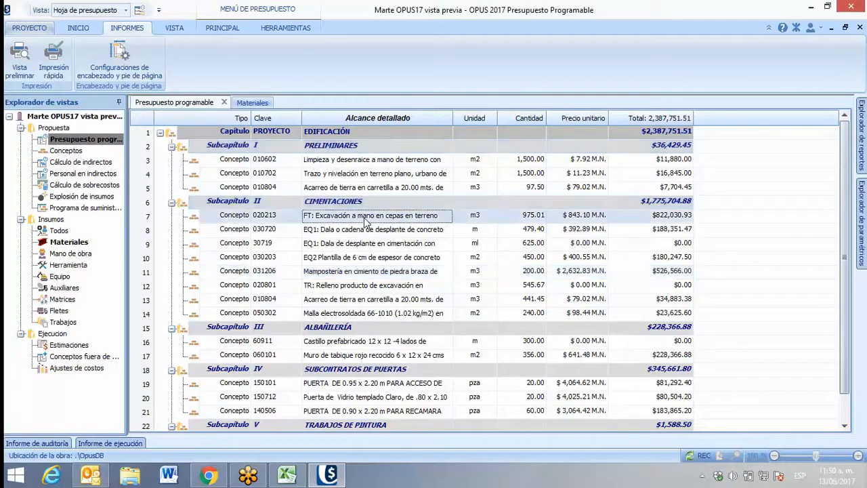
Open the budget's preview settings and try Precio unitario + impuesto, followed by Costo directo with Aplicar sobrecostos a set to Solo la suma final
left_click(19, 57)
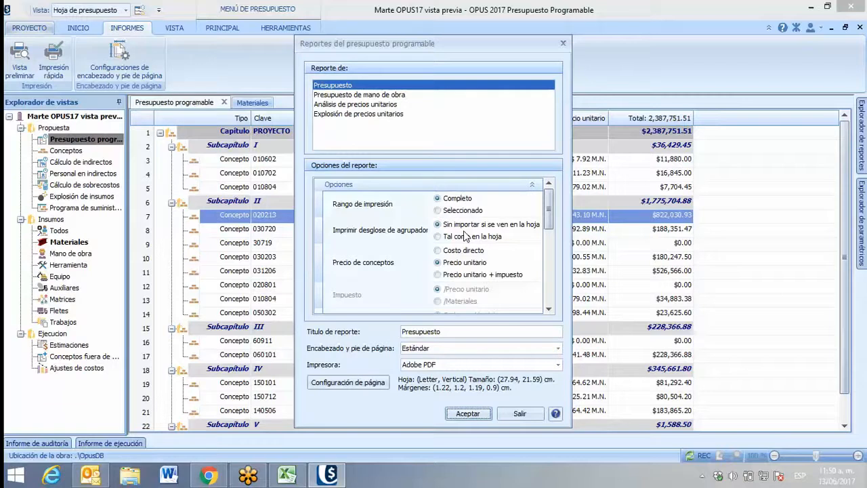
left_click(437, 274)
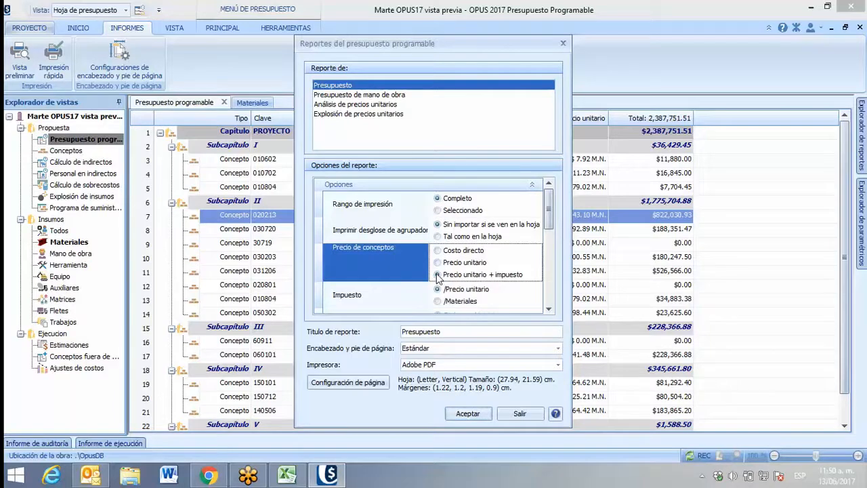
left_click(548, 309)
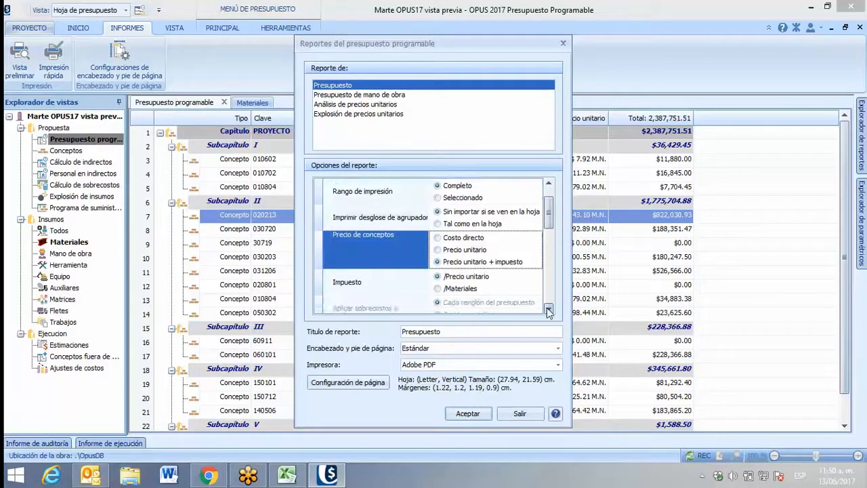
left_click(548, 309)
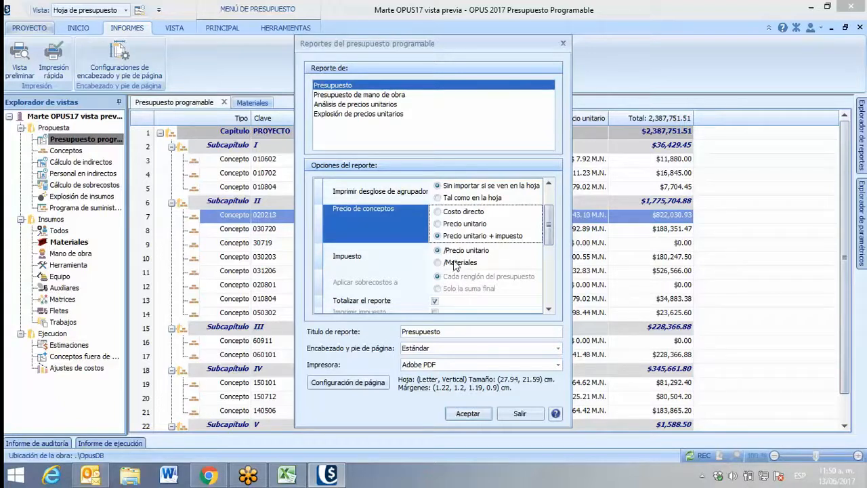
left_click(438, 213)
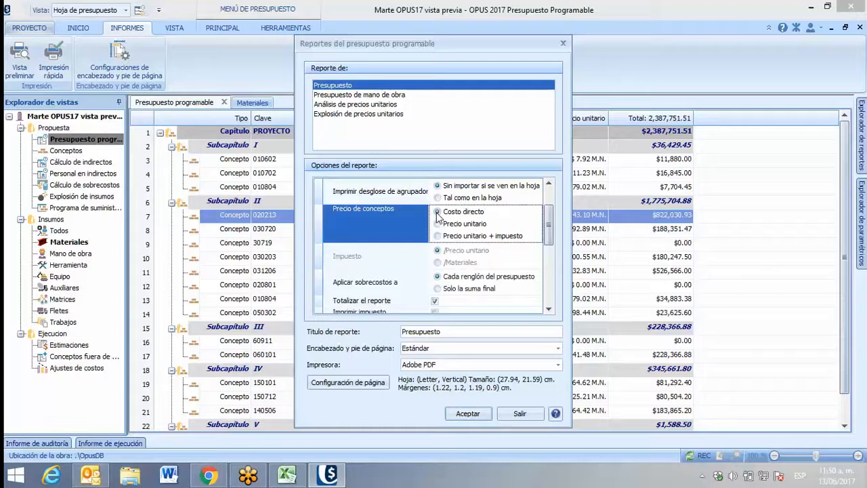
left_click(444, 290)
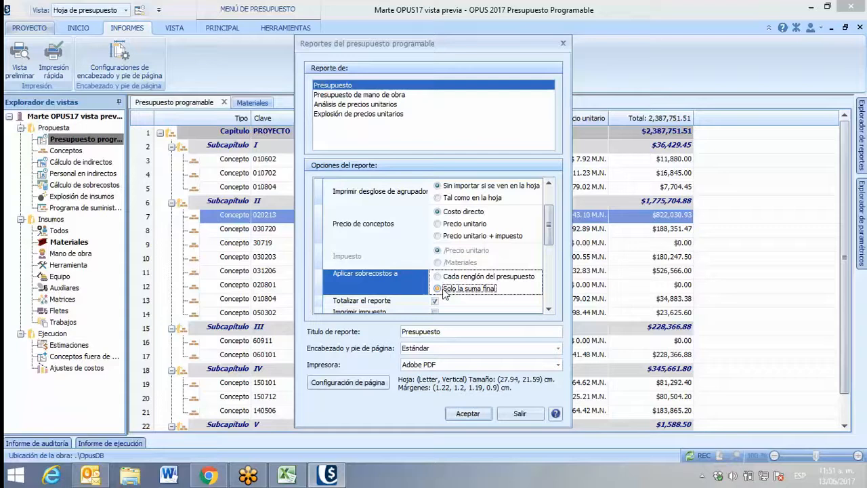
left_click(443, 290)
Try Imprimir impuesto and its two tax bases in the Análisis de precios unitarios report, turn it off, and enable the Mano de obra breakdown
left_click(351, 105)
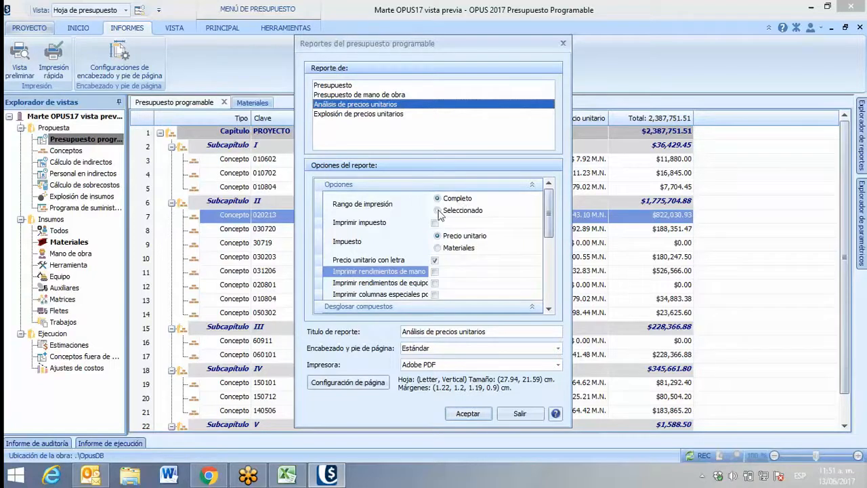
left_click(435, 224)
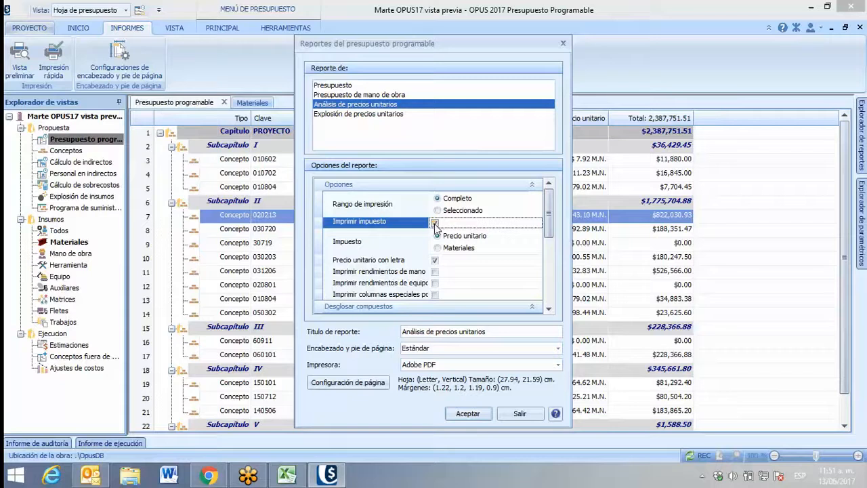
left_click(435, 224)
left_click(435, 224)
left_click(438, 247)
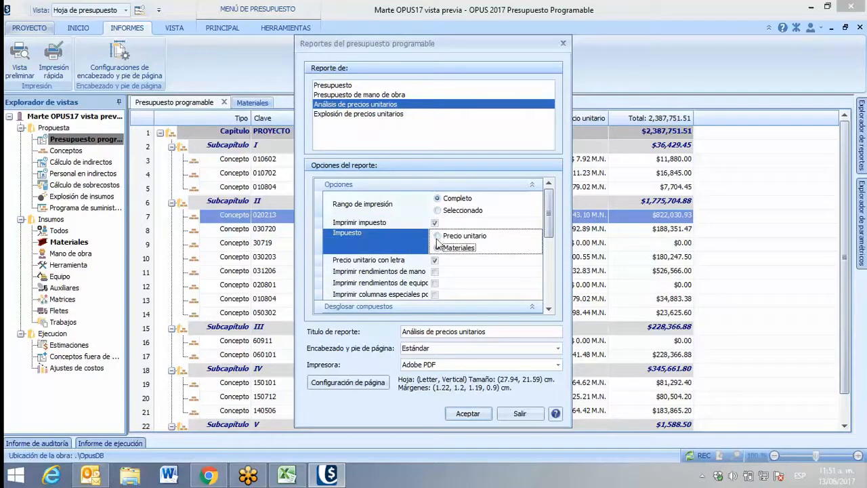
left_click(438, 236)
left_click(434, 222)
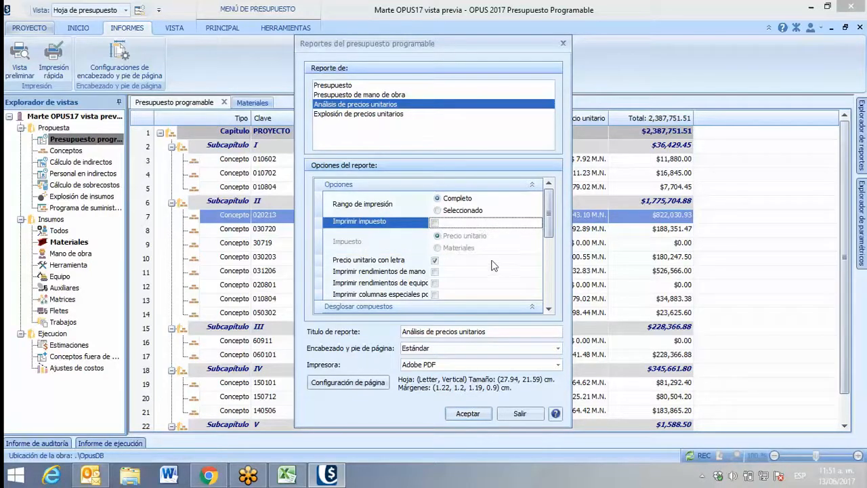
scroll(476, 264, "down", 2)
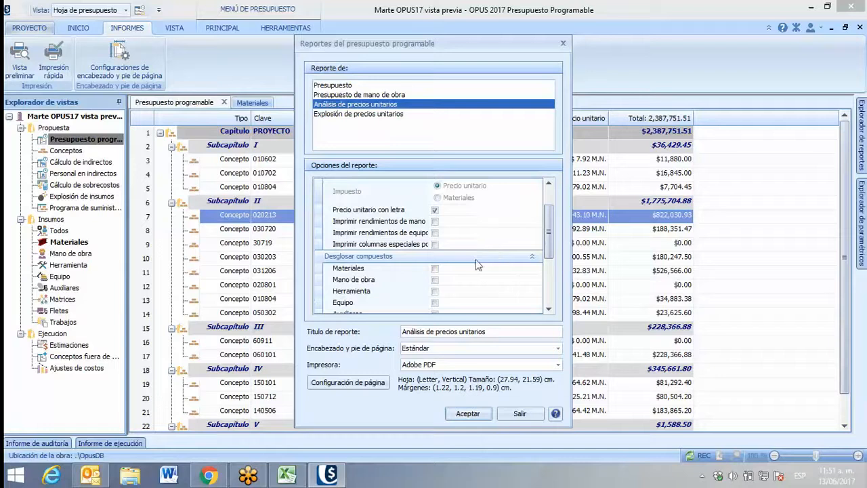
left_click(435, 279)
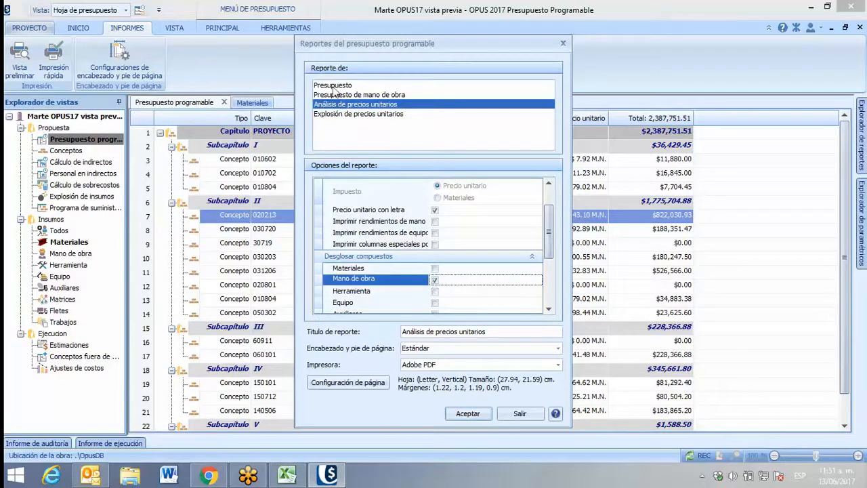
Return to the Presupuesto report's options and check its title and the available printers, keeping Presupuesto and Adobe PDF
left_click(333, 86)
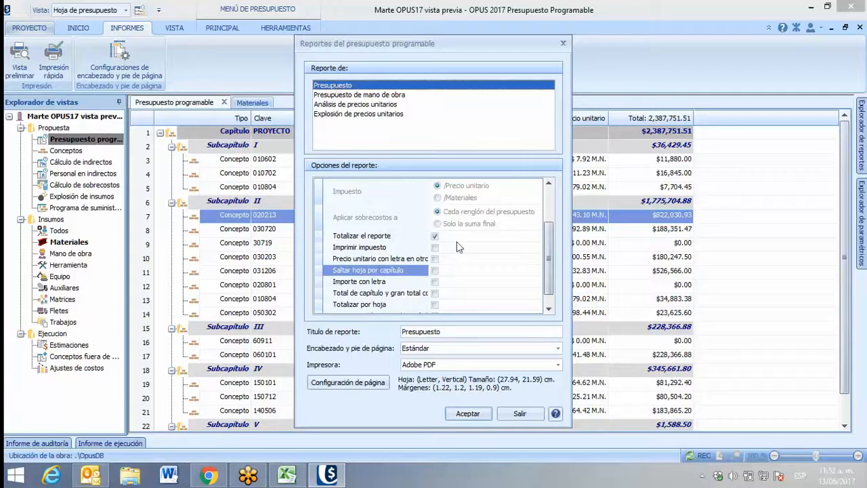
left_click_drag(547, 237, 548, 187)
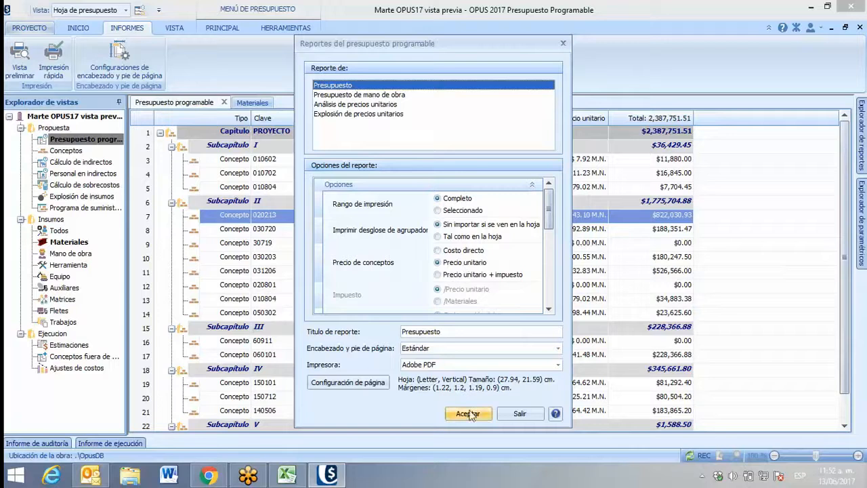
left_click(449, 330)
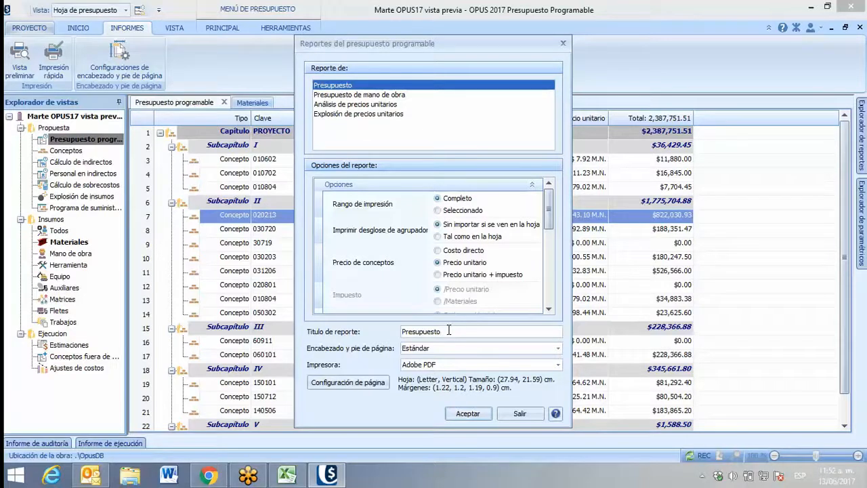
left_click(423, 366)
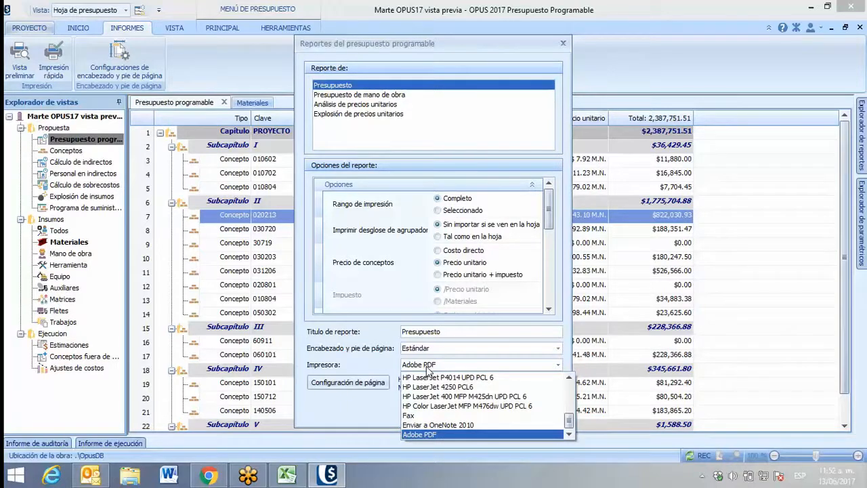
left_click(376, 355)
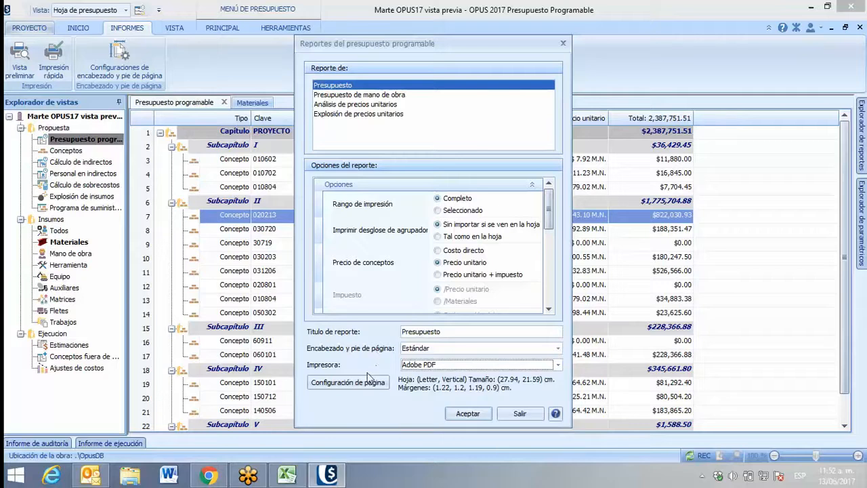
Open the report's page setup, look through the available paper sizes, and accept Letter with Vertical orientation
left_click(353, 382)
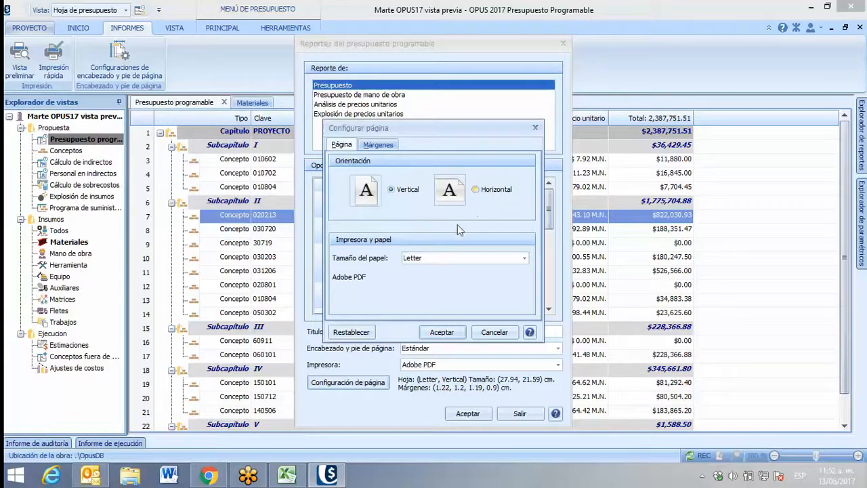
left_click(435, 258)
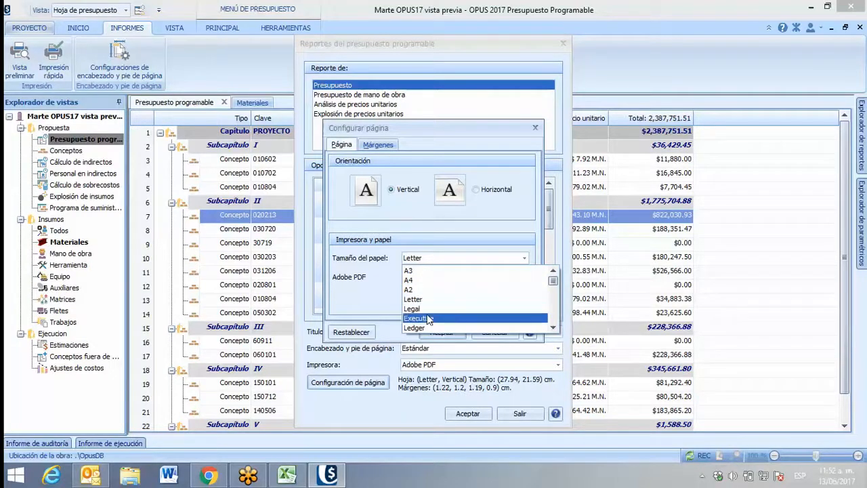
scroll(446, 321, "down", 1)
scroll(445, 321, "down", 5)
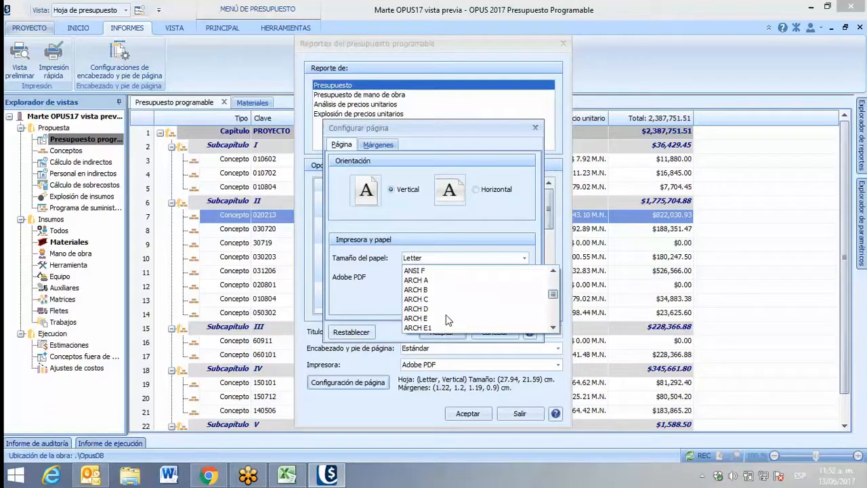
scroll(447, 318, "up", 7)
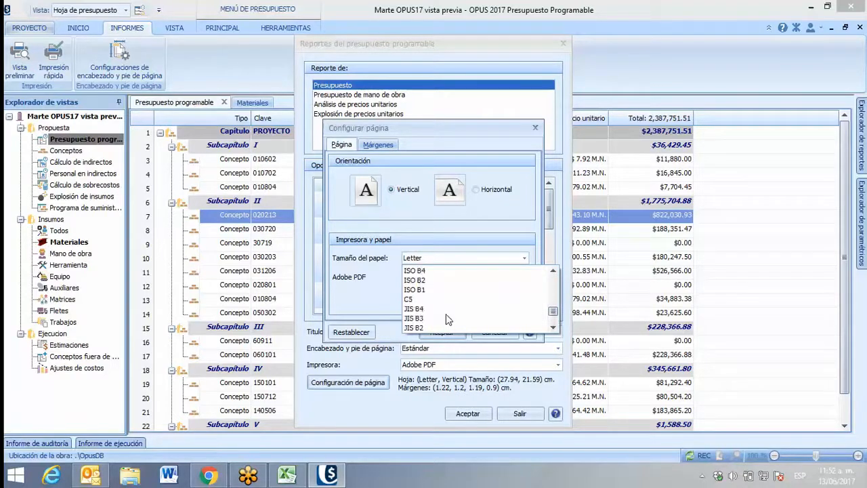
scroll(447, 320, "down", 2)
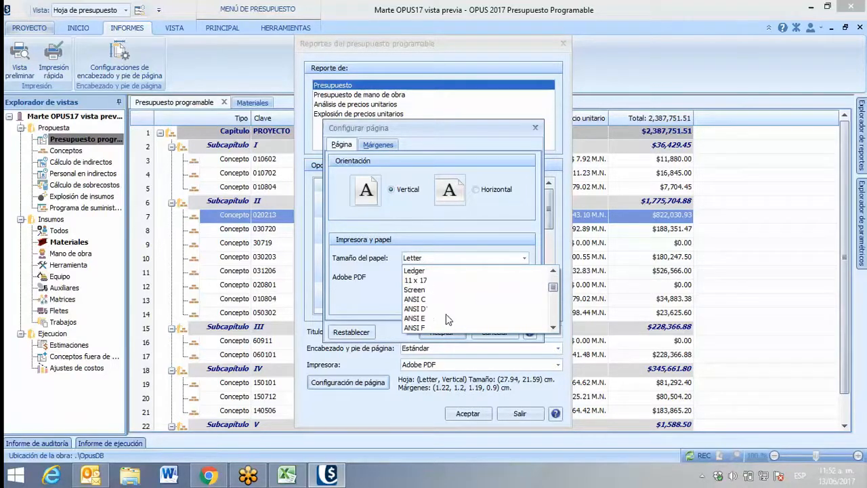
scroll(447, 320, "up", 1)
left_click(387, 285)
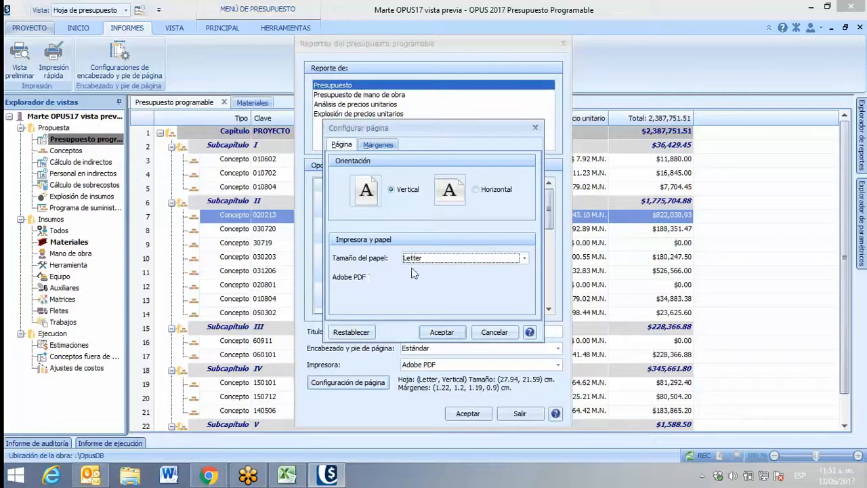
left_click(442, 332)
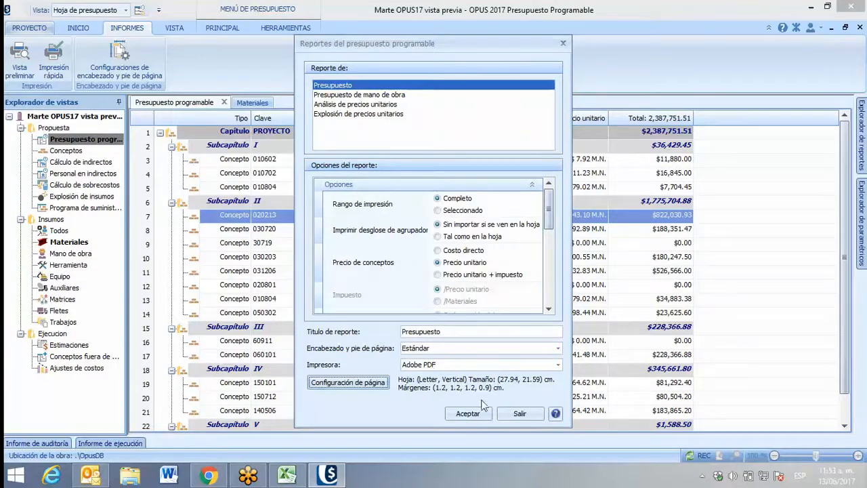
Generate the Presupuesto report preview in a maximized window and move its left, top and right margin guides outward toward the page edges
left_click(467, 414)
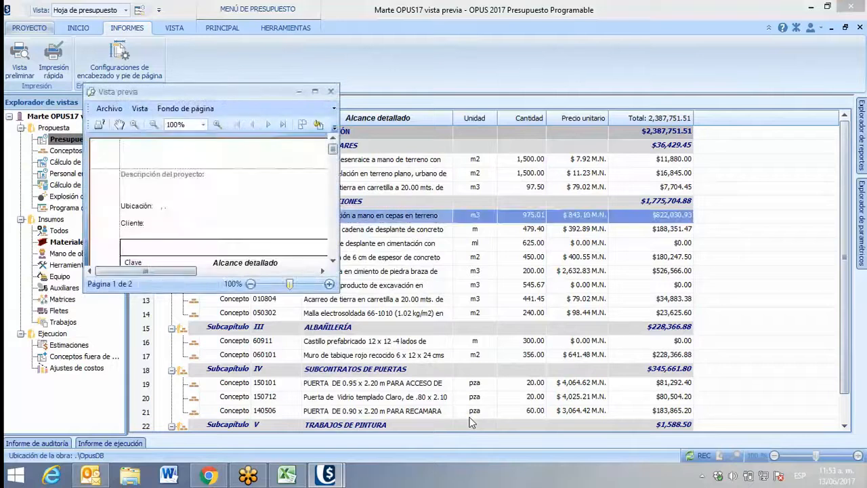
left_click(315, 91)
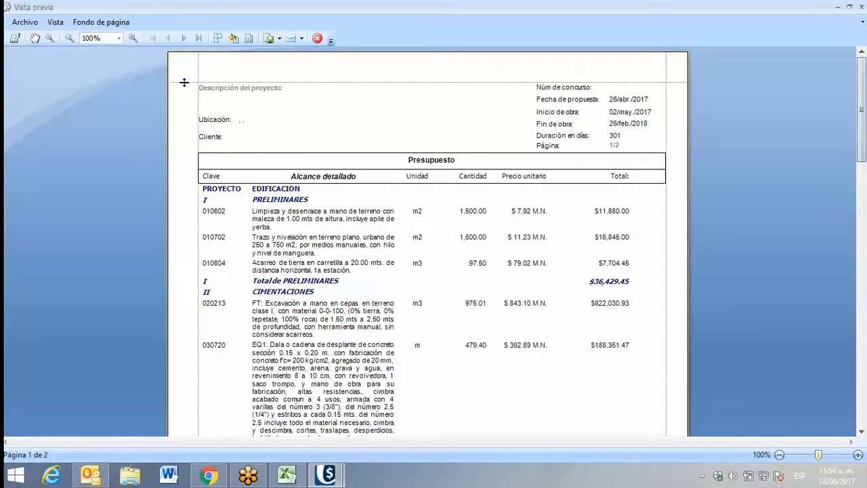
mouse_move(184, 82)
left_mouse_down()
mouse_move(184, 70)
mouse_move(195, 90)
mouse_move(183, 93)
left_mouse_up()
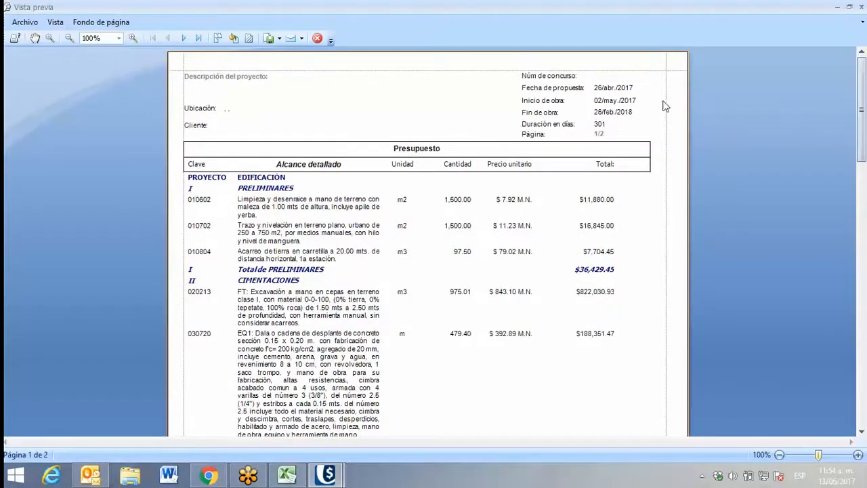
left_click_drag(663, 102, 677, 100)
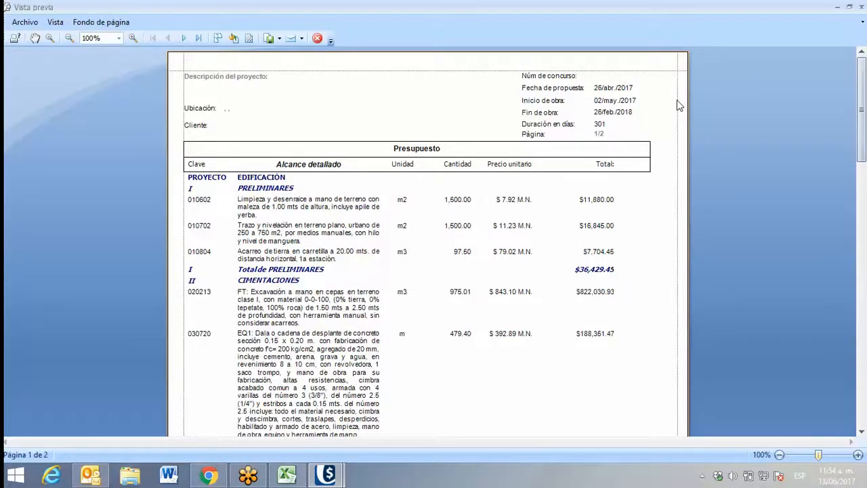
View both report pages together, return to a single page, and enlarge it to 130% to examine the report from its header
left_click(216, 39)
left_click(239, 71)
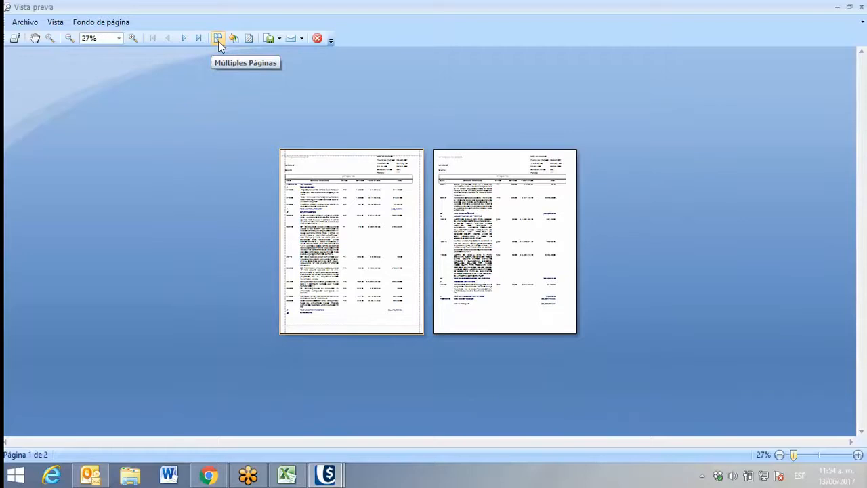
left_click(218, 41)
left_click(218, 59)
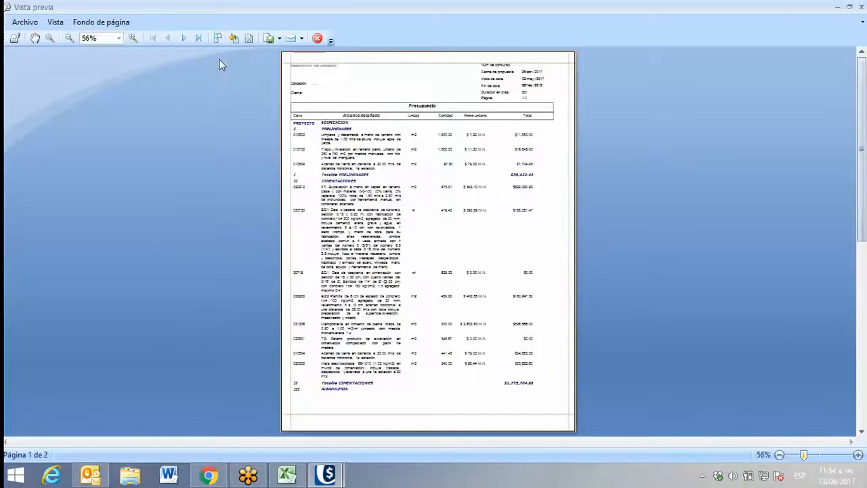
left_click(131, 39)
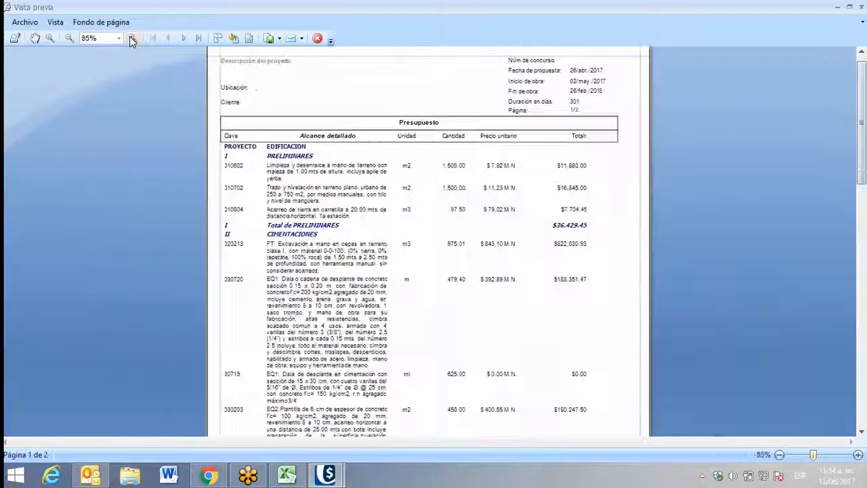
left_click(133, 39)
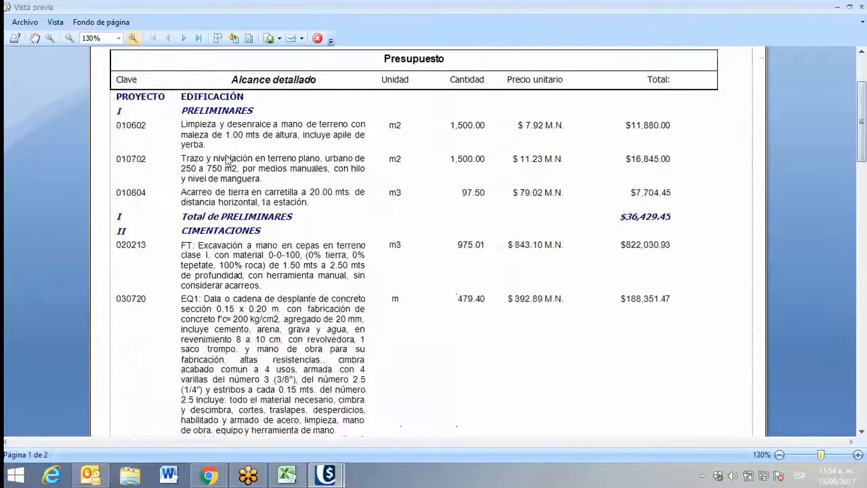
scroll(225, 155, "up", 3)
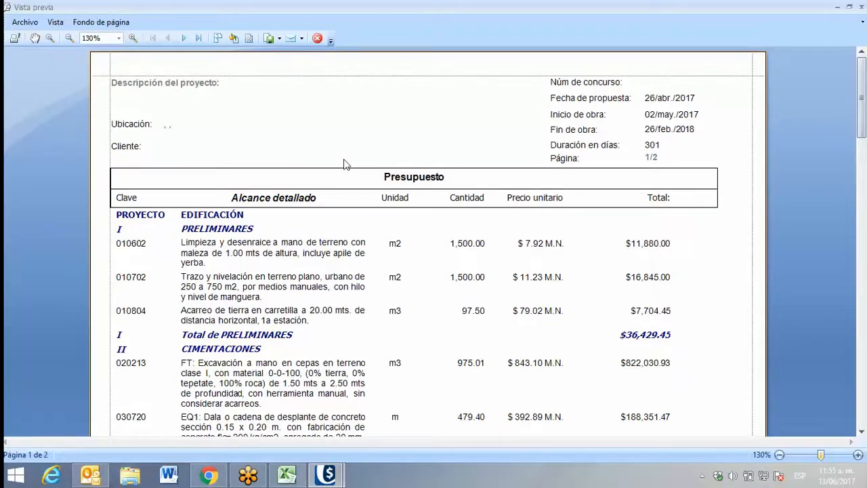
Try a light grey page background on the previewed report and restore the background to white
left_click(234, 38)
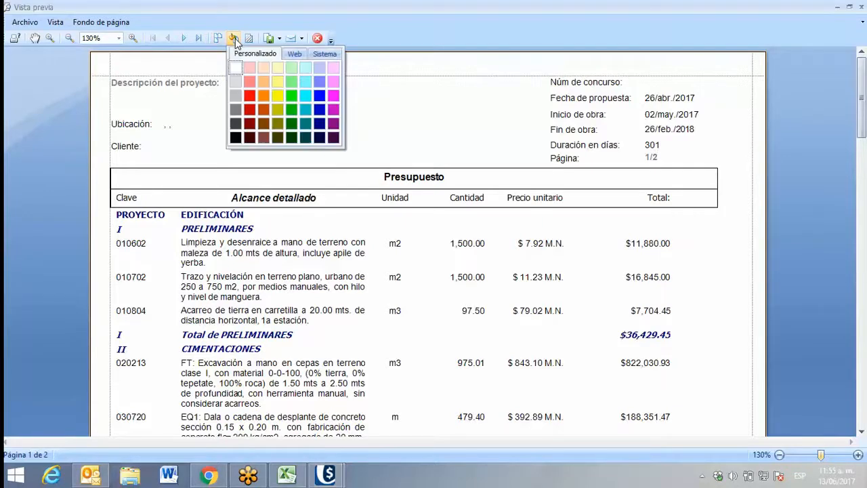
left_click(234, 82)
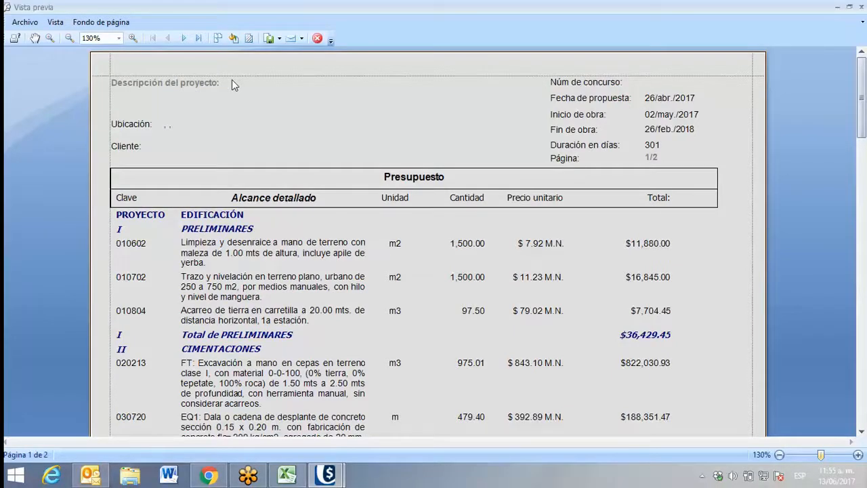
left_click(233, 38)
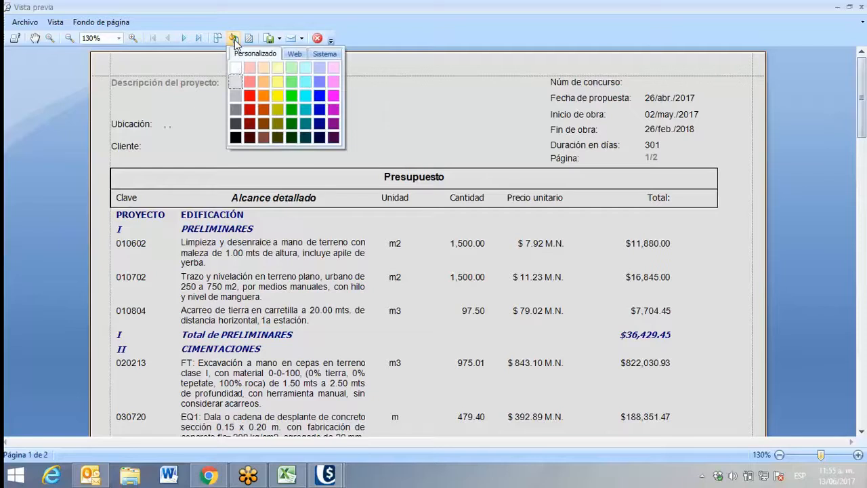
left_click(236, 69)
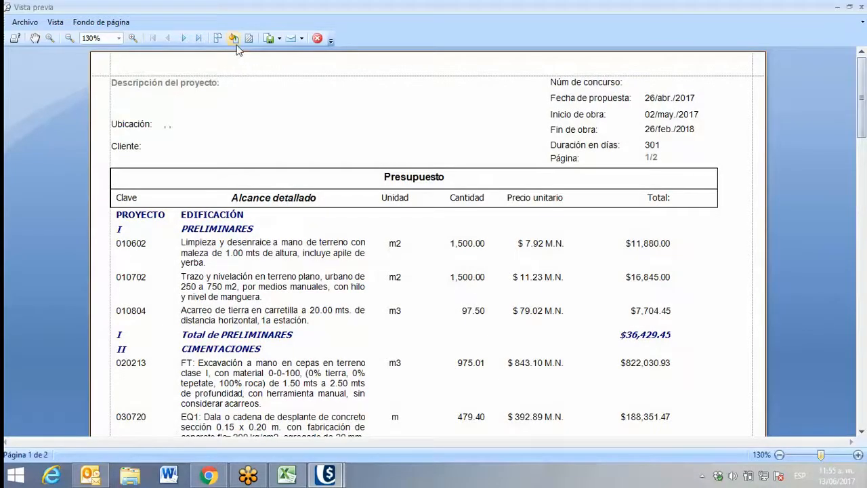
left_click(233, 38)
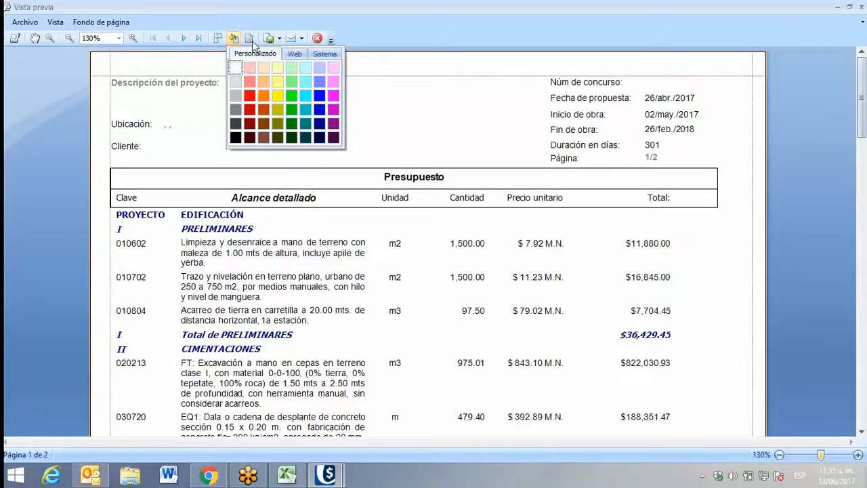
Open the watermark (Filigrana) settings for the previewed budget report
left_click(251, 39)
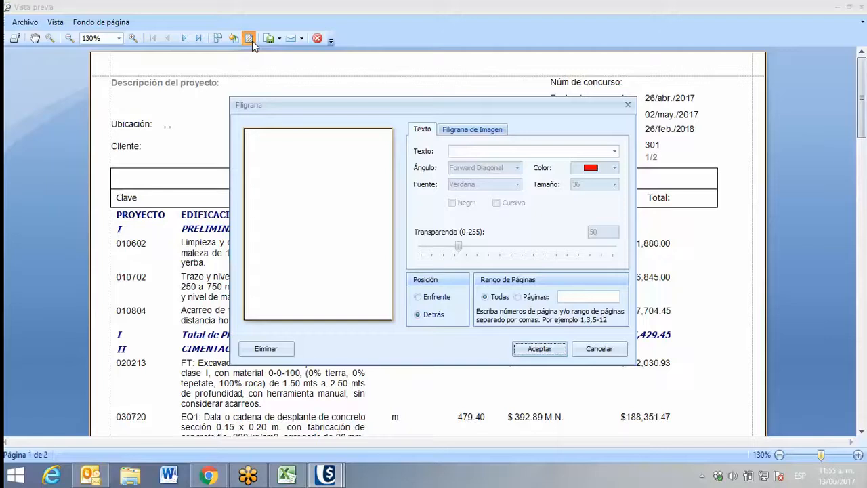
Set the text watermark to CONFIDENCIAL at size 44 in bold italic
left_click(476, 150)
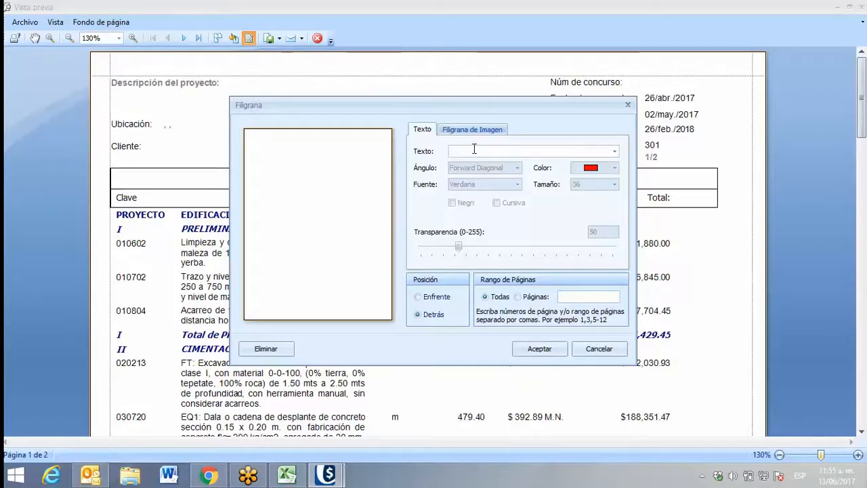
left_click(613, 151)
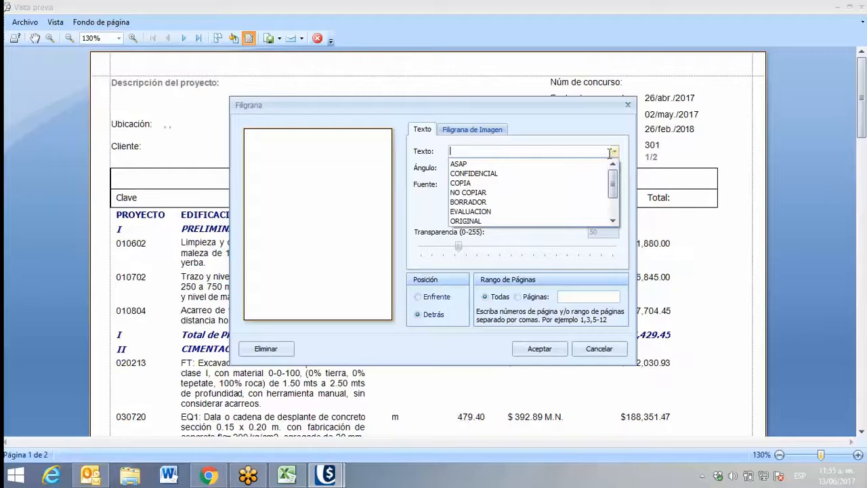
left_click(466, 175)
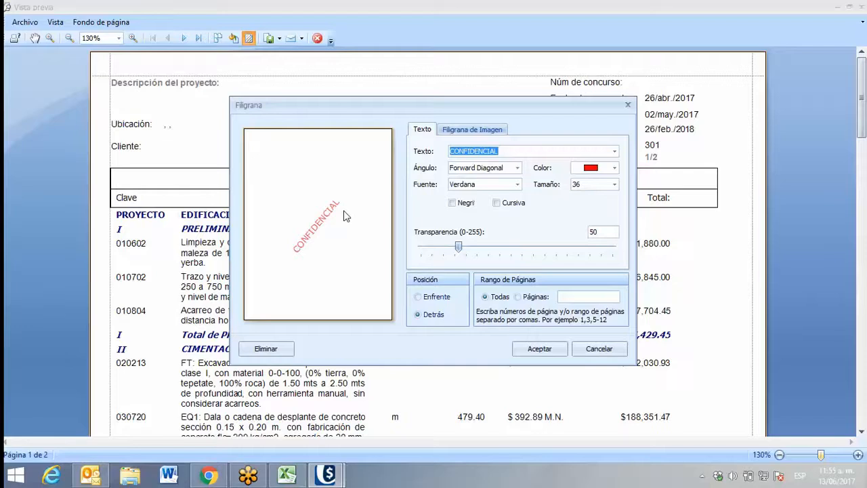
left_click(614, 184)
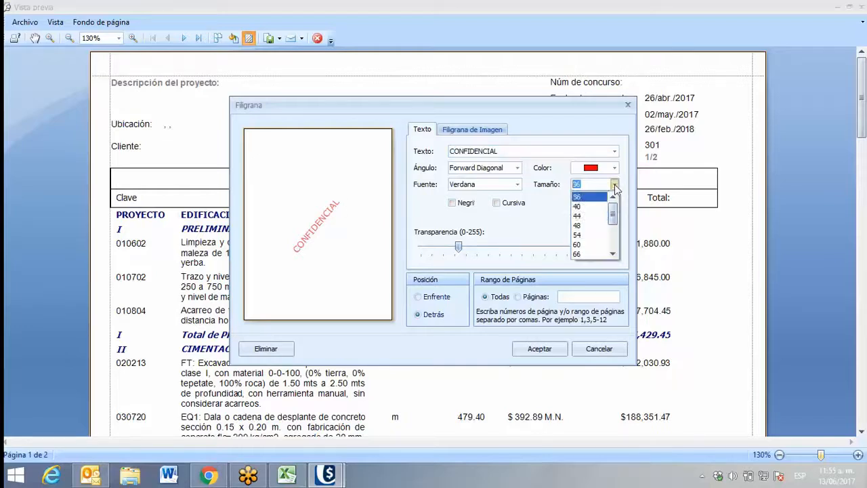
left_click(590, 219)
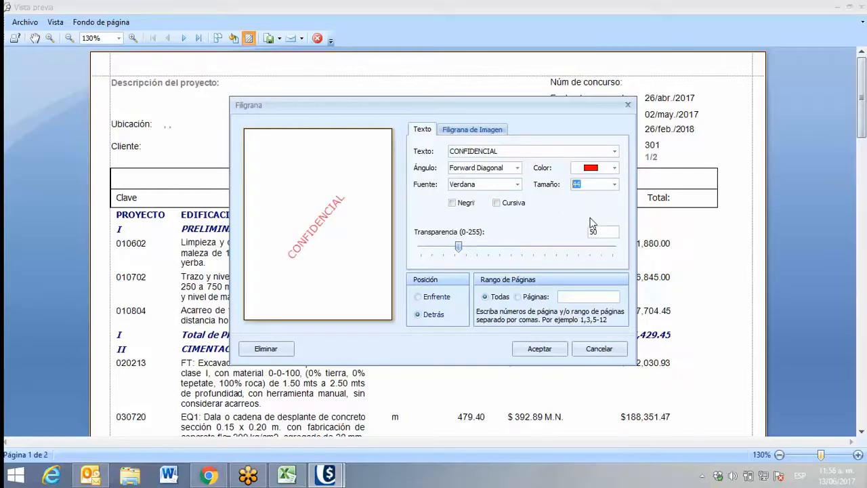
left_click(452, 202)
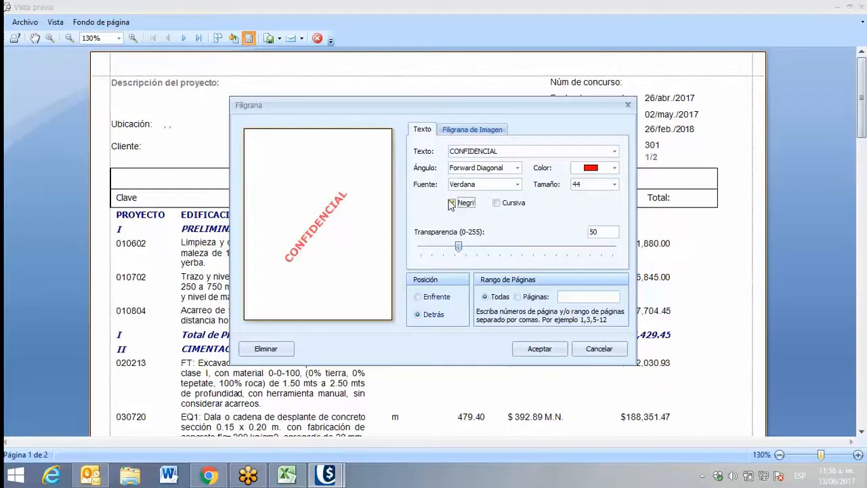
left_click(497, 203)
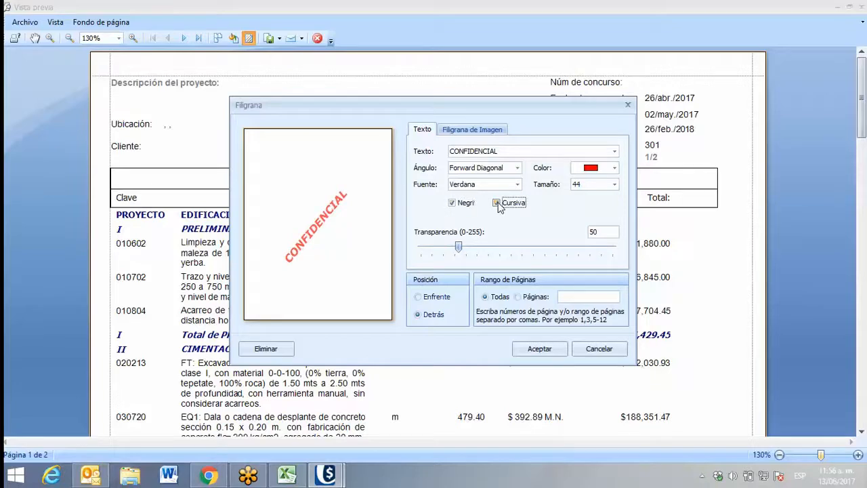
Try the Symusic font on the CONFIDENCIAL watermark, switch it to Tahoma, and raise its transparency to 126
left_click(501, 184)
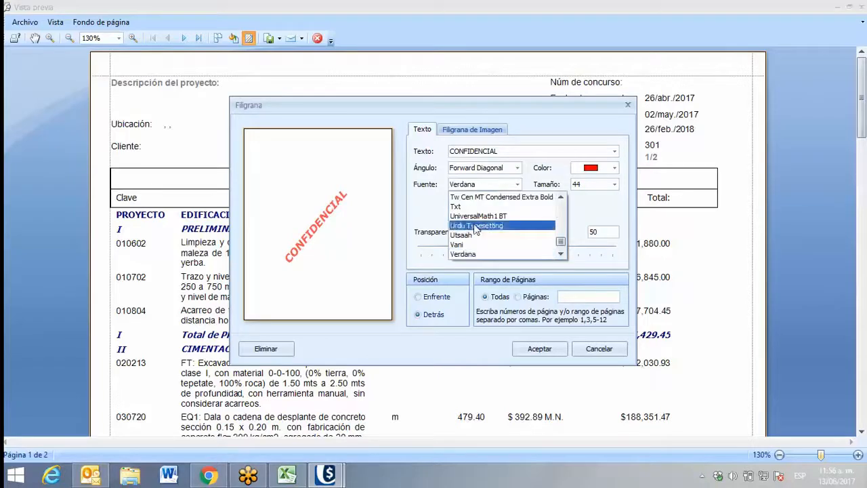
scroll(473, 233, "up", 5)
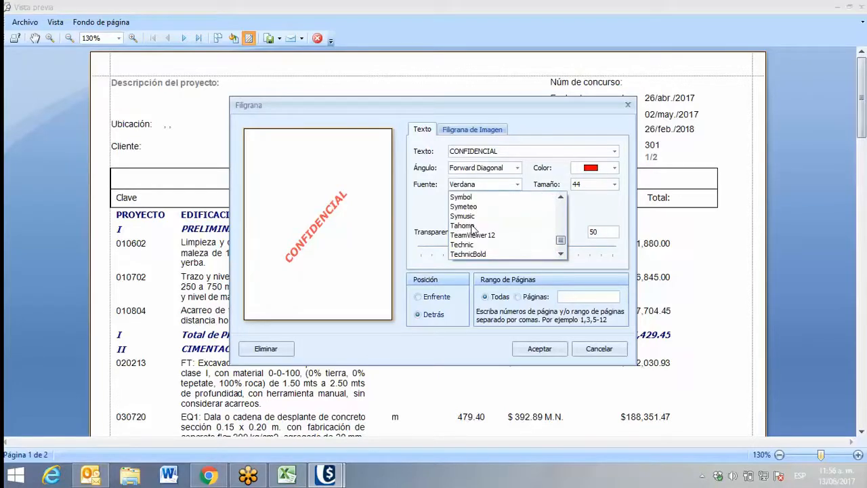
left_click(467, 216)
left_click(485, 184)
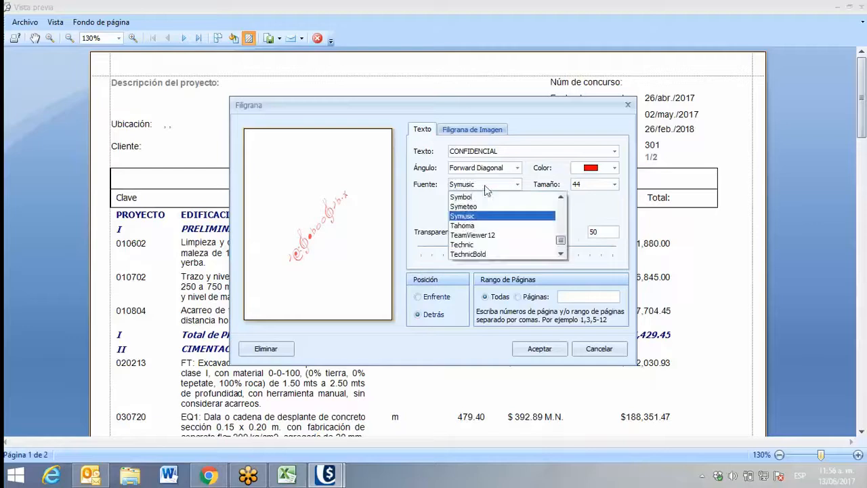
left_click(470, 226)
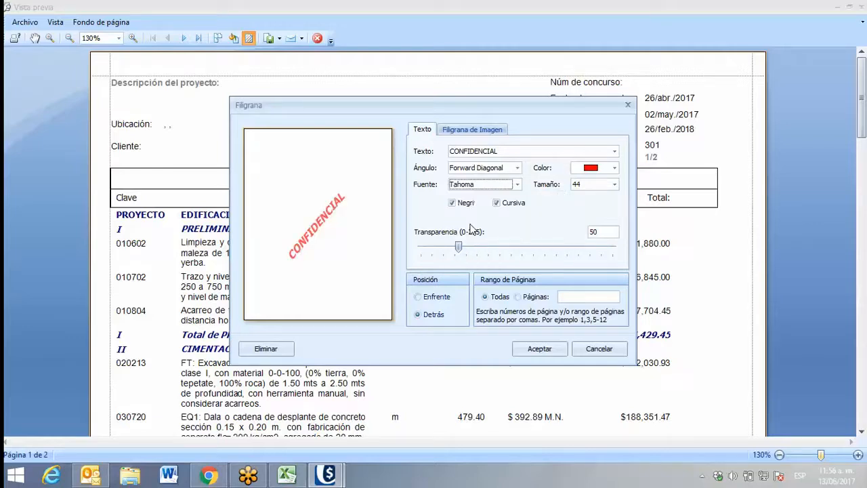
left_click_drag(458, 246, 517, 248)
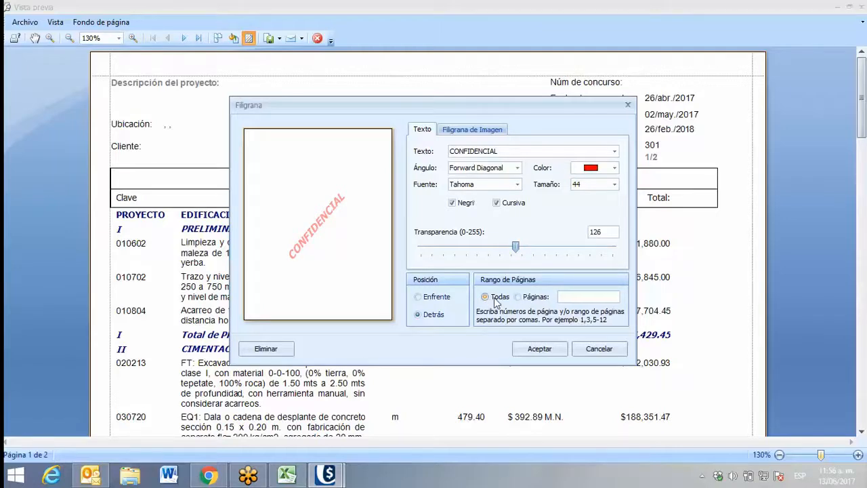
Try the Páginas range and the Enfrente position for the watermark, and restore Todas and Detrás
left_click(518, 298)
left_click(492, 299)
left_click(417, 297)
left_click(417, 315)
Add the Opus 17 logo 0WsZ6uj6.jpg from the Logos folder as the image watermark
left_click(469, 130)
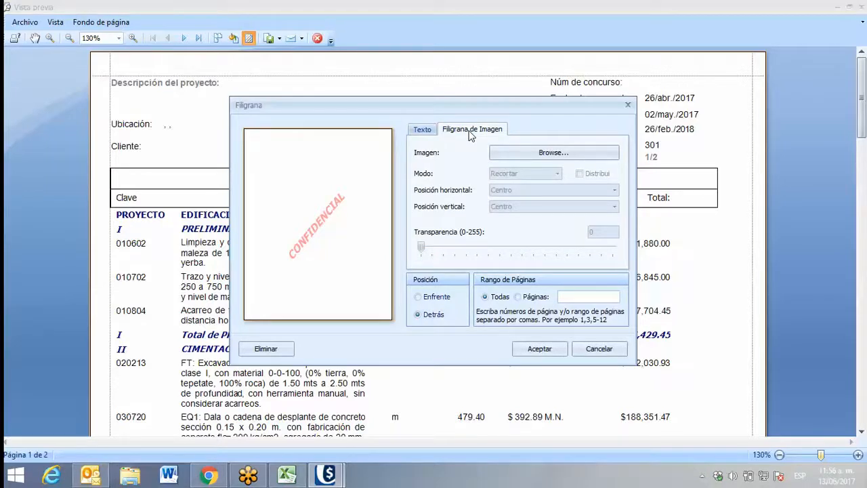
left_click(533, 151)
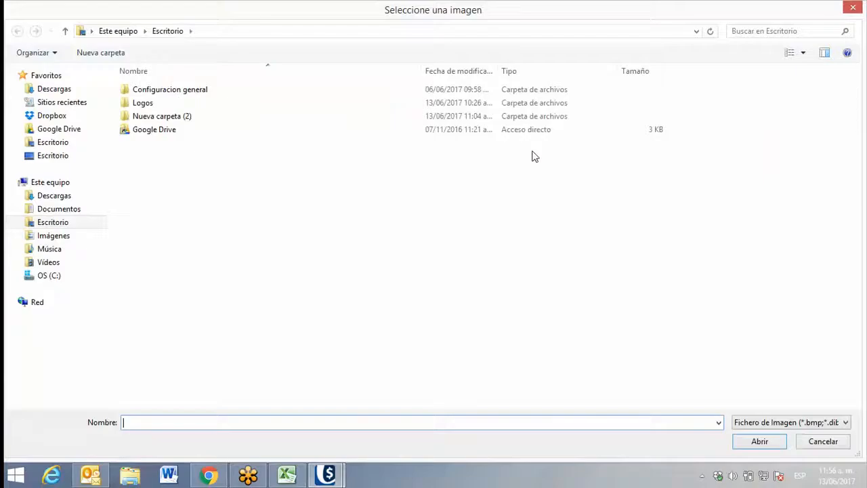
double_click(144, 103)
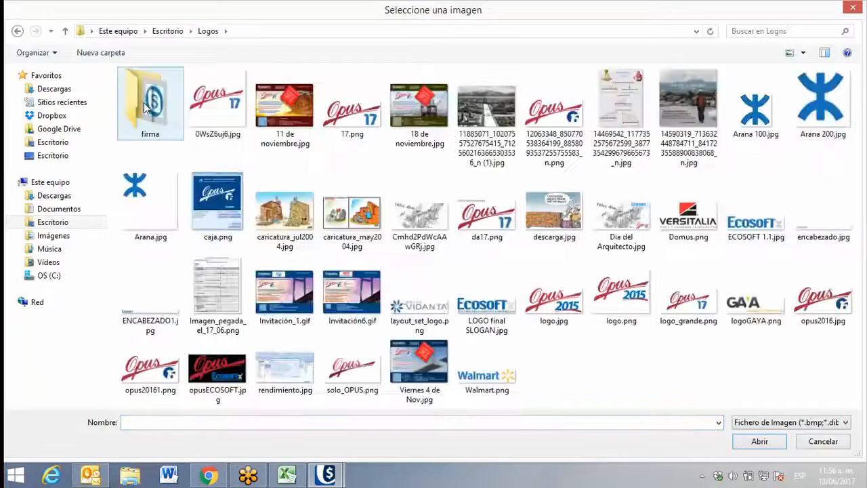
double_click(211, 108)
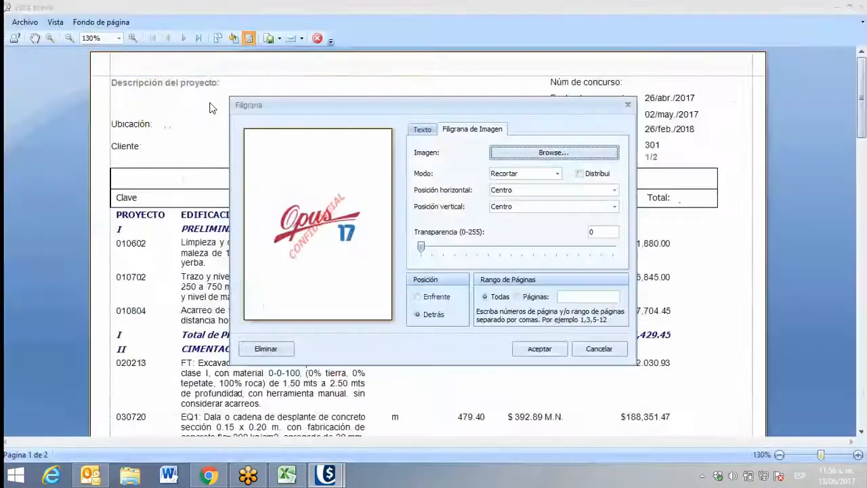
Clear the CONFIDENCIAL watermark text, try ASAP together with the logo, and clear the text again
left_click(422, 129)
double_click(511, 150)
key("BackSpace")
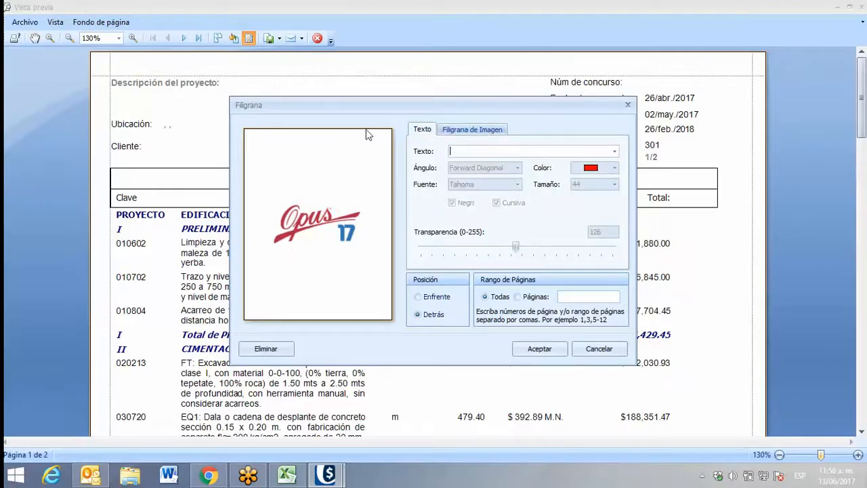
left_click(614, 151)
left_click(550, 166)
left_click(488, 130)
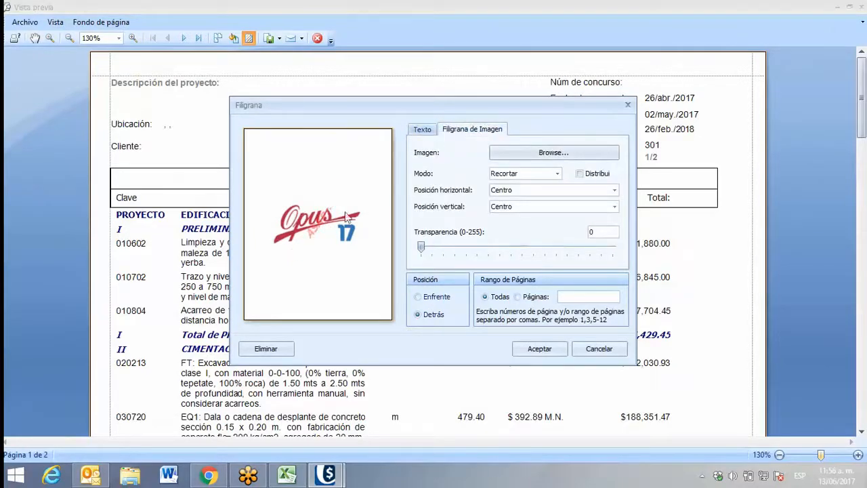
left_click(422, 129)
double_click(460, 151)
key("BackSpace")
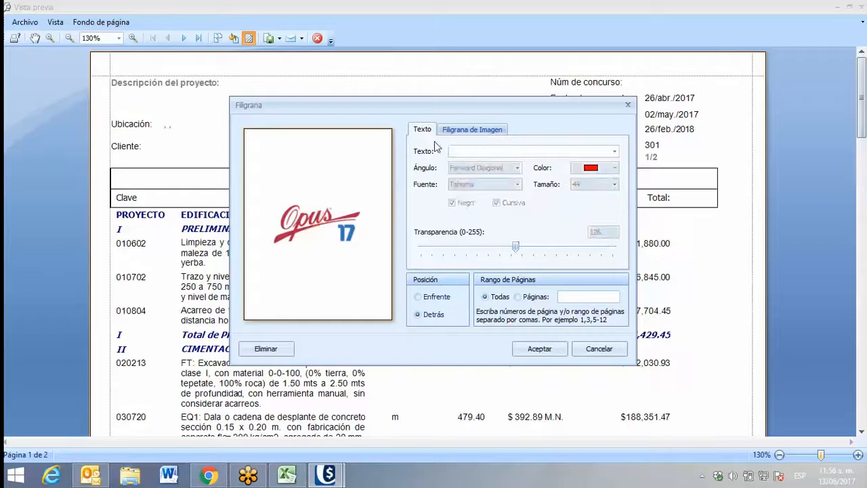
Set the transparency of the logo image watermark to 178
left_click(467, 129)
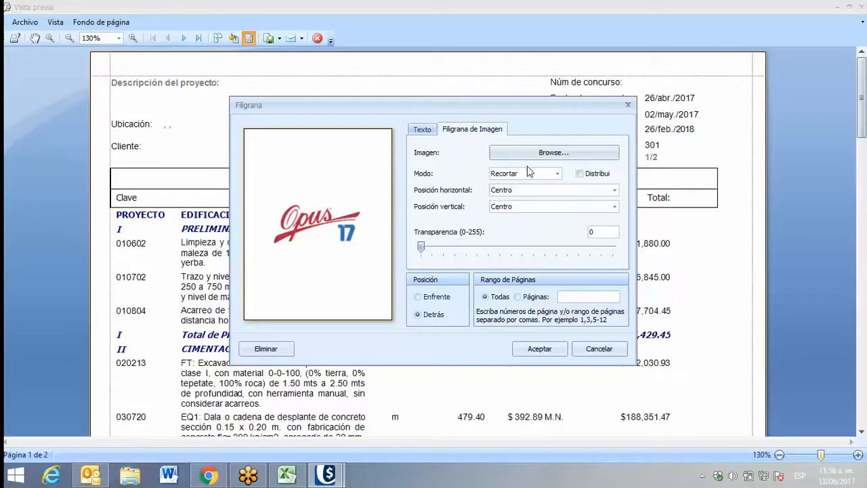
left_click_drag(421, 248, 546, 257)
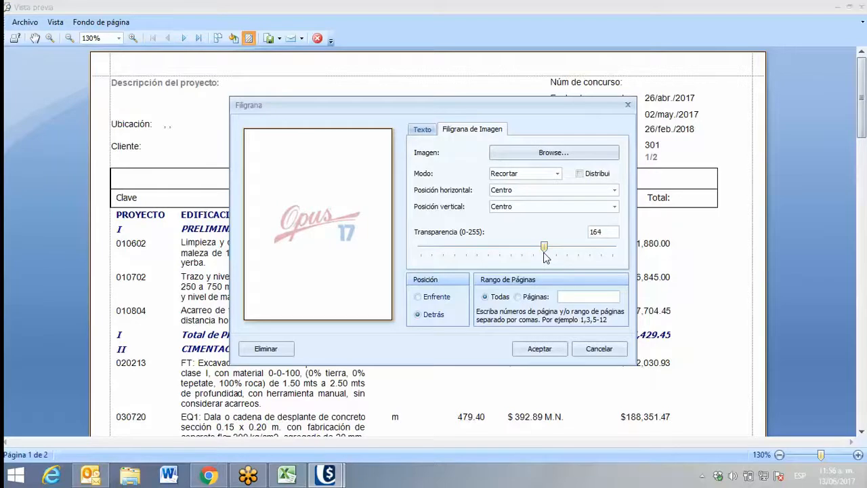
left_click_drag(546, 257, 554, 249)
Try the Estirar mode on the logo watermark and return it to Recortar
left_click(556, 174)
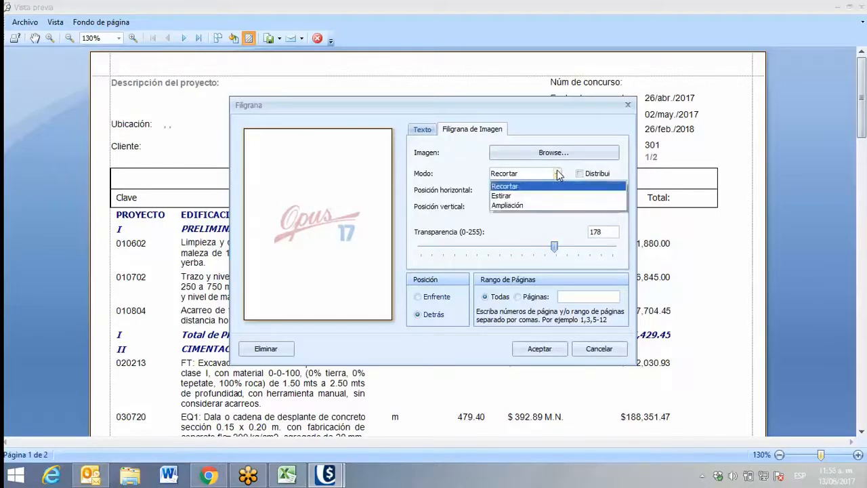
left_click(509, 196)
left_click(531, 175)
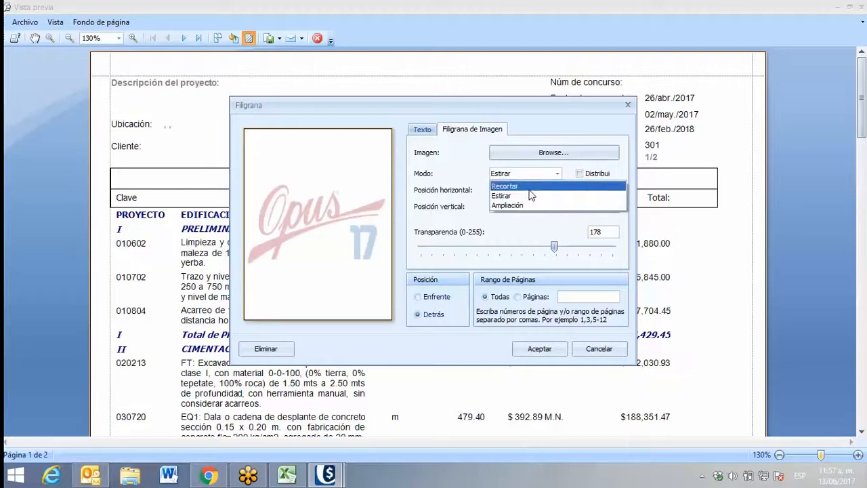
left_click(527, 187)
Try the logo watermark at Derecha, at Izquierda and tiled across the page, and restore a single logo at Centro
left_click(605, 195)
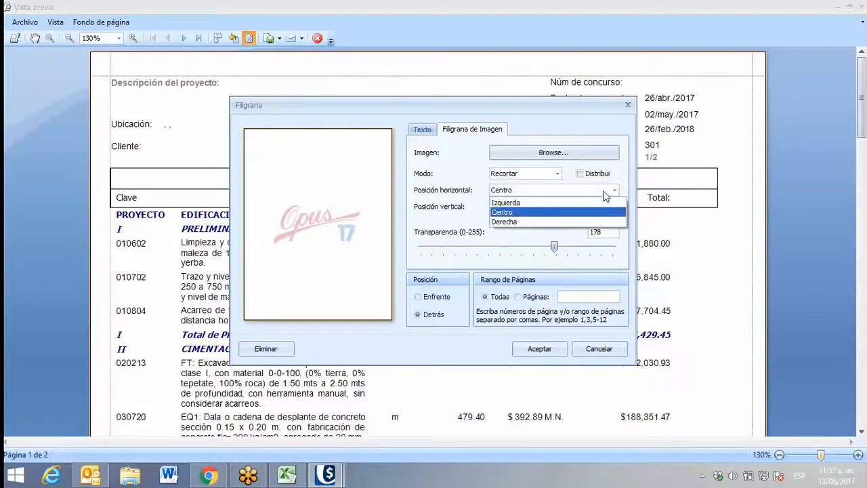
left_click(514, 220)
left_click(512, 193)
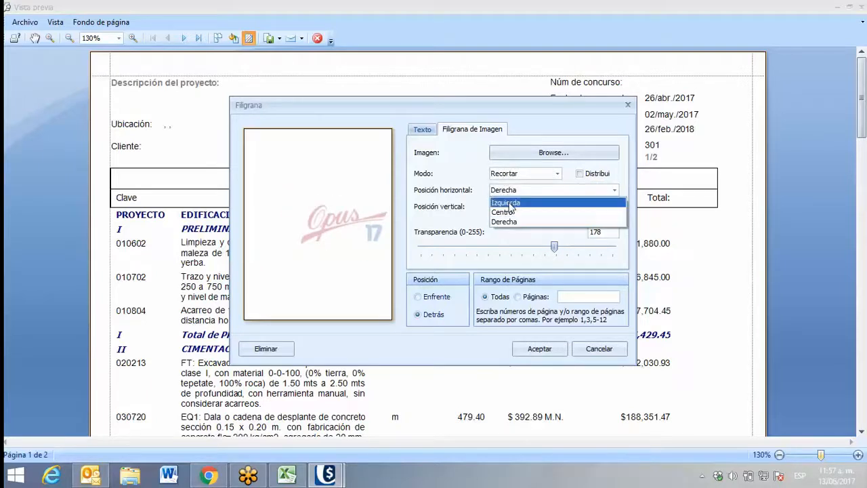
left_click(507, 199)
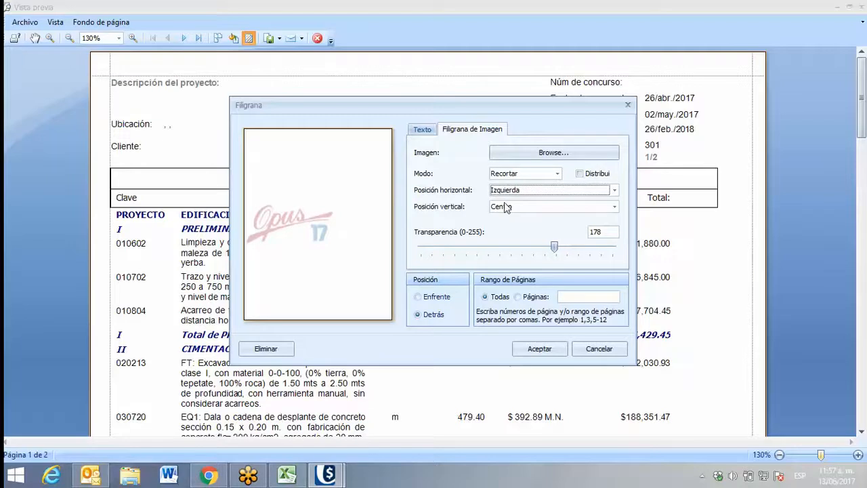
left_click(584, 173)
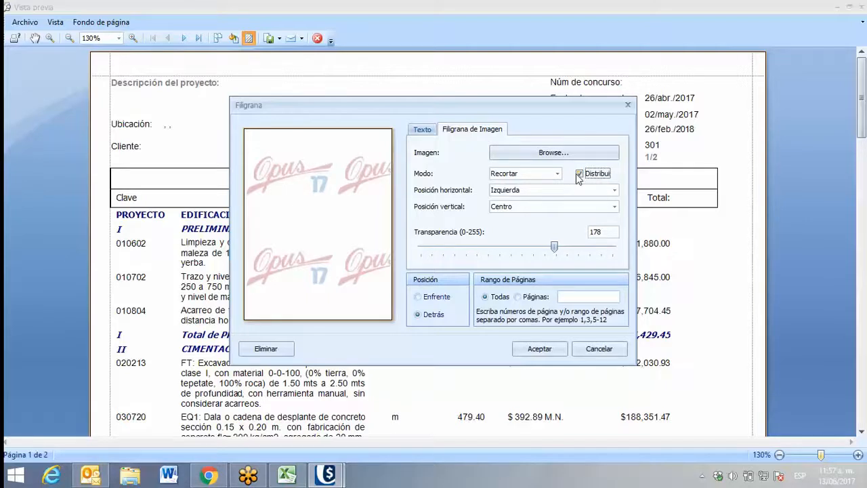
left_click(578, 174)
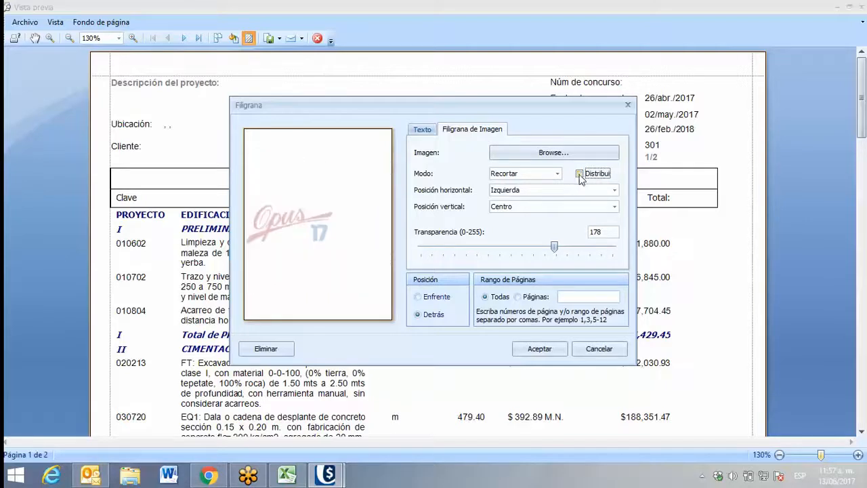
left_click(534, 193)
left_click(518, 209)
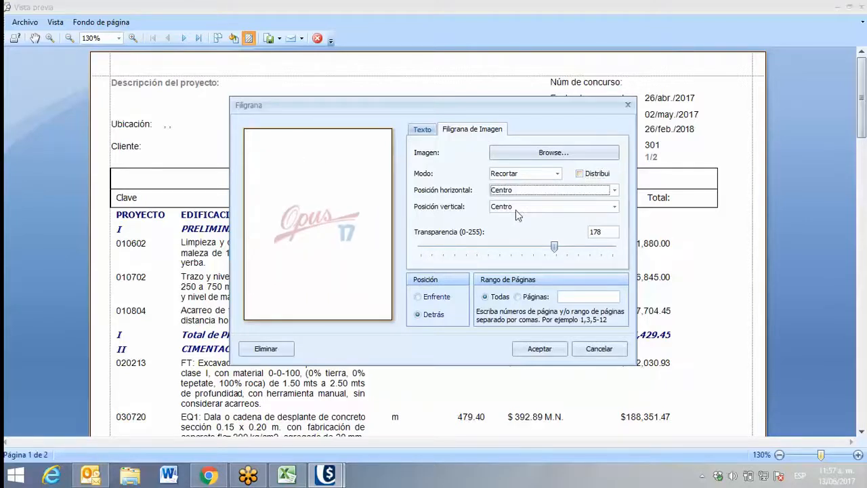
Apply the watermark settings and review the logo behind the text on both report pages
left_click(539, 349)
scroll(511, 290, "down", 3)
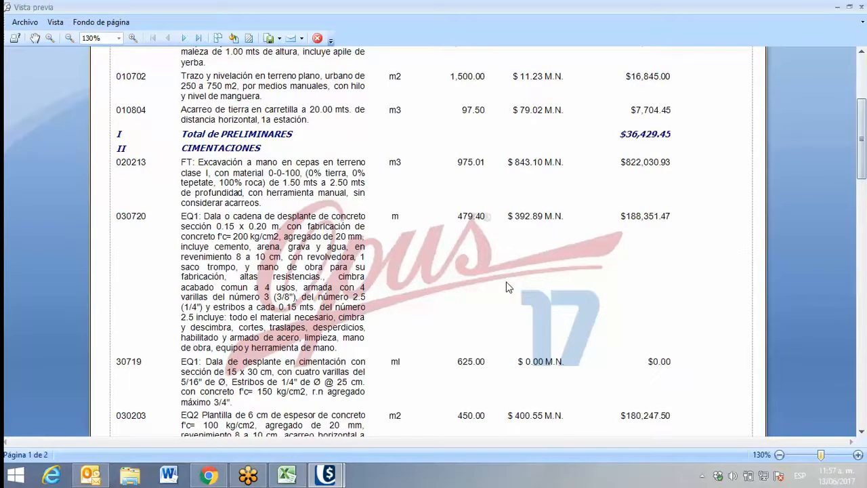
scroll(508, 287, "down", 10)
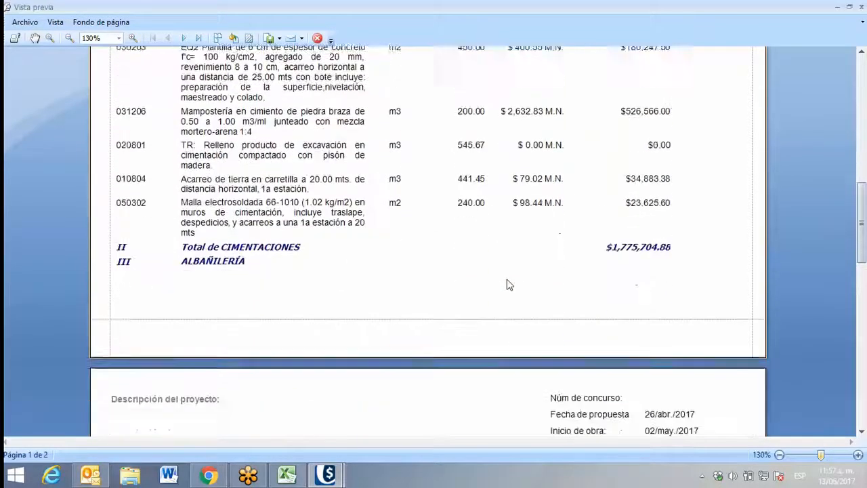
scroll(508, 284, "down", 10)
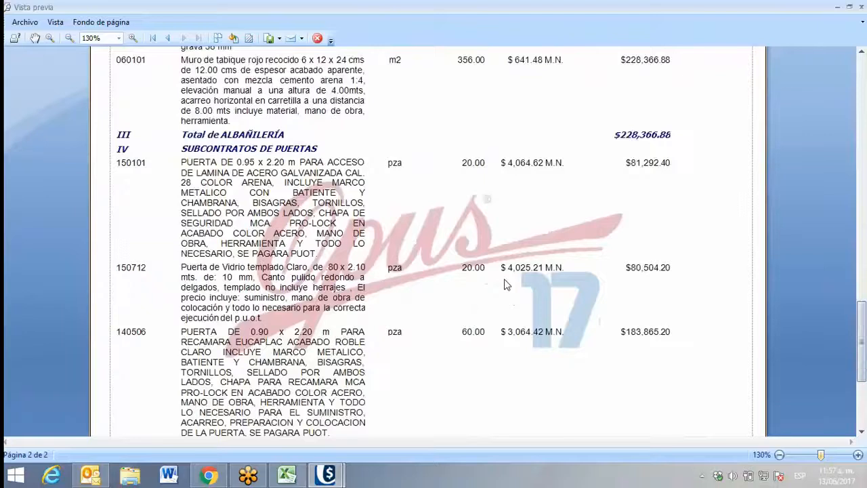
scroll(505, 284, "down", 6)
scroll(501, 285, "up", 10)
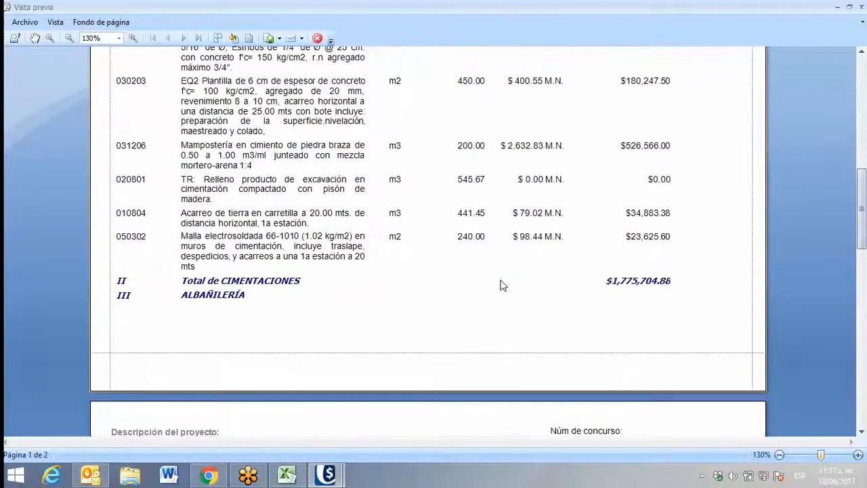
scroll(502, 285, "up", 10)
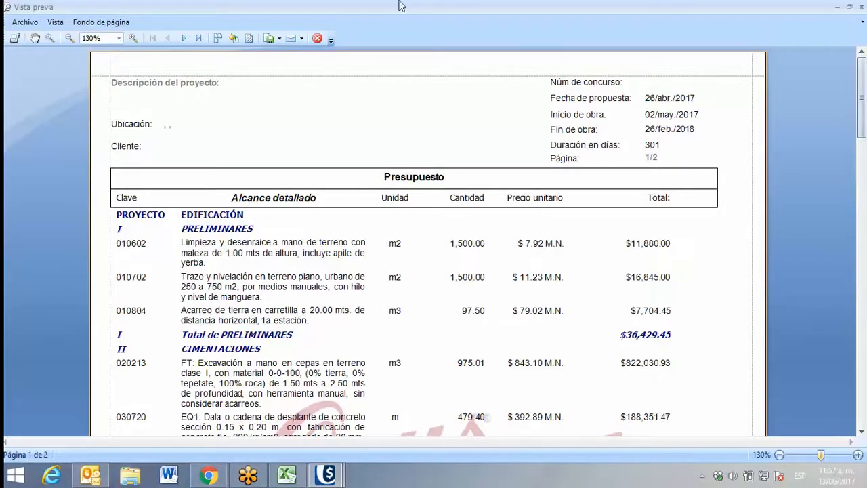
Set up an XLS export of the report as Fichero simple, with sheet name presupuesto and text export mode Valor
left_click(278, 40)
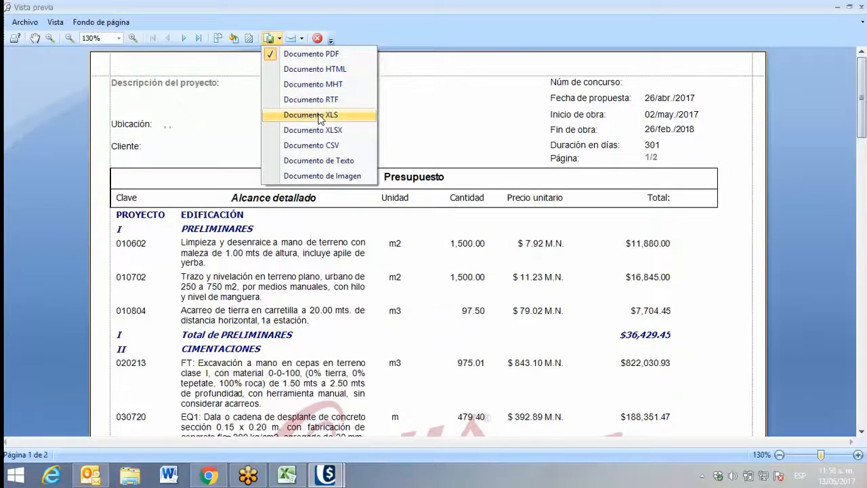
left_click(292, 117)
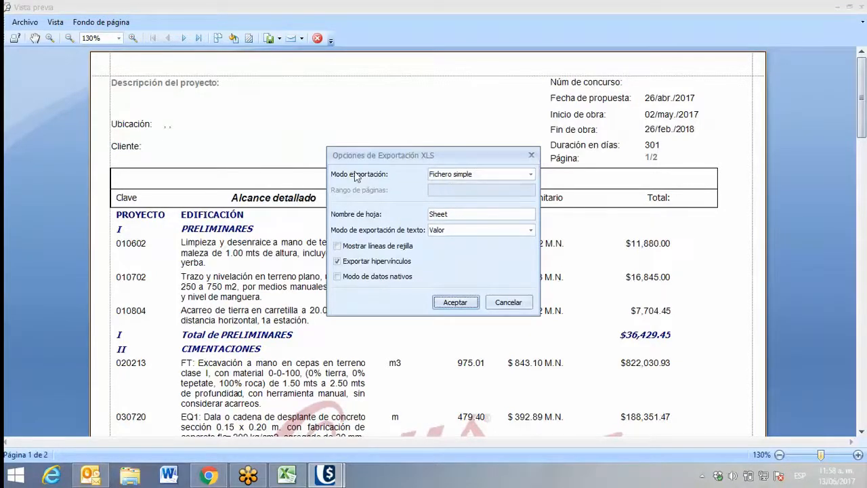
left_click(447, 176)
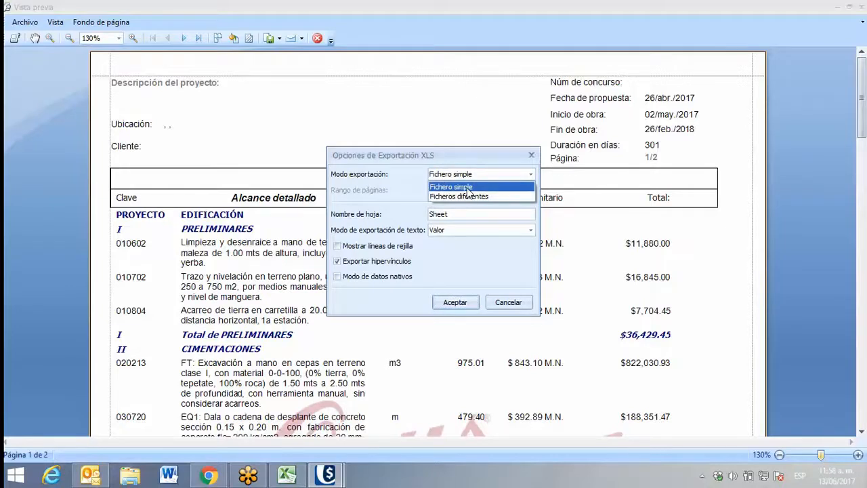
left_click(404, 221)
left_click_drag(464, 213, 440, 211)
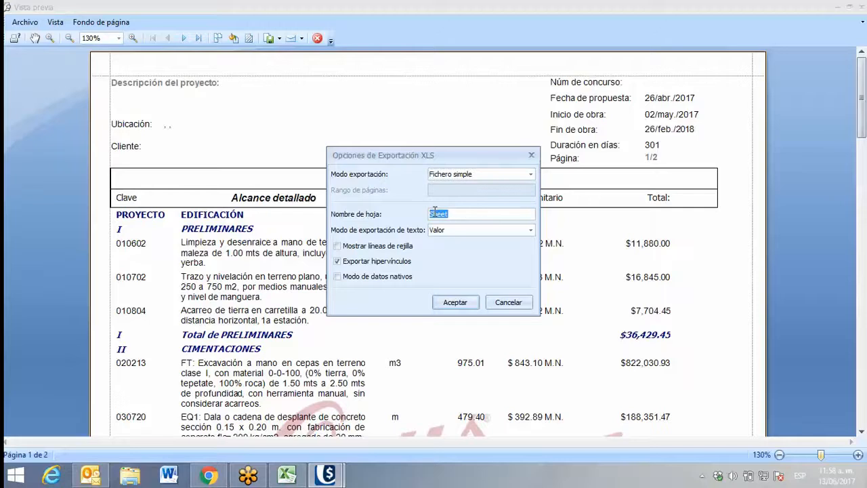
type("presupuesto")
left_click(503, 231)
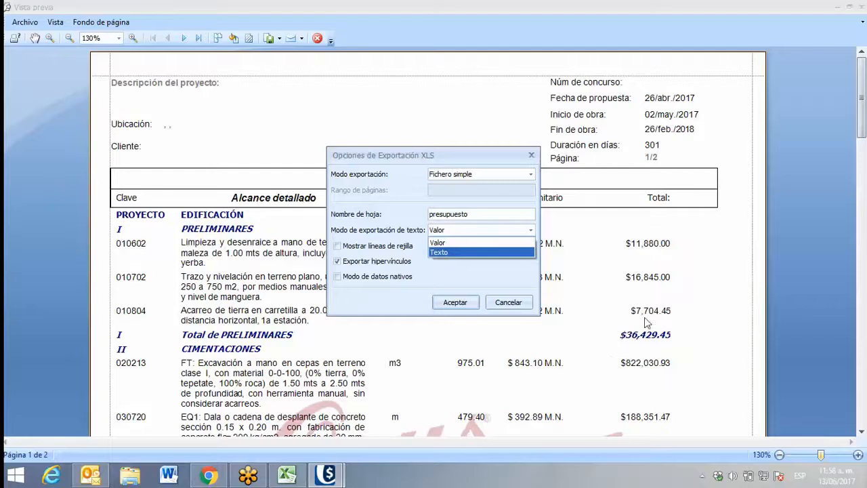
left_click(441, 243)
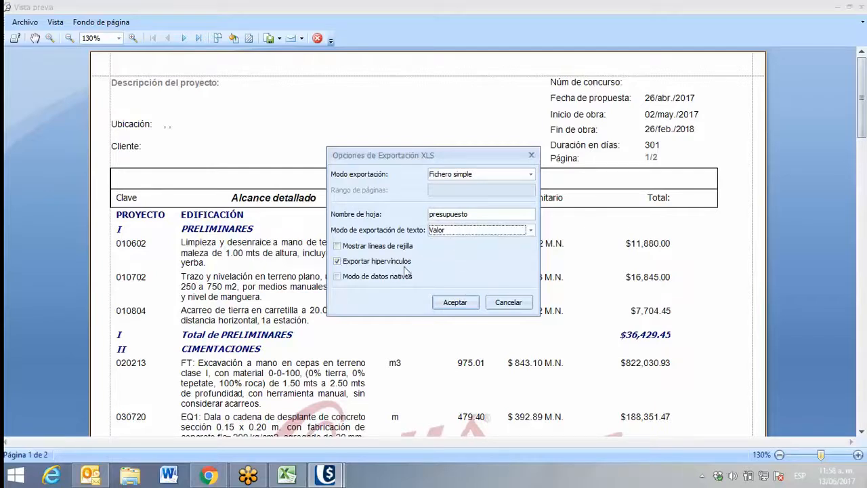
left_click(453, 302)
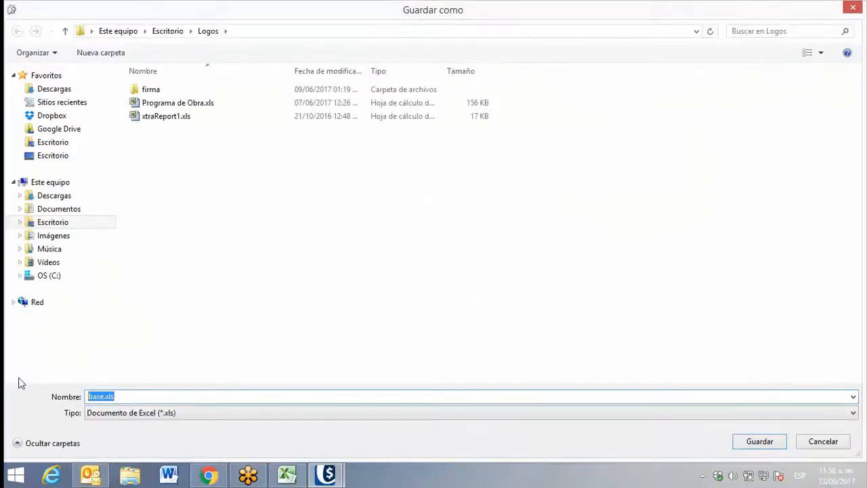
Save the exported Excel document as Reporte de presupuesto in the Logos folder and open the resulting file
type("REporte")
key("BackSpace")
key("BackSpace")
key("BackSpace")
key("BackSpace")
key("BackSpace")
key("BackSpace")
key("BackSpace")
type("Re")
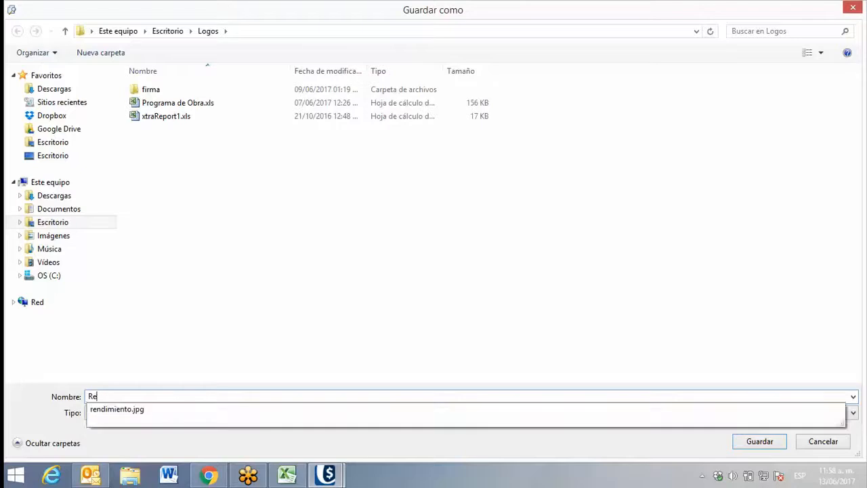
type("porte de pres")
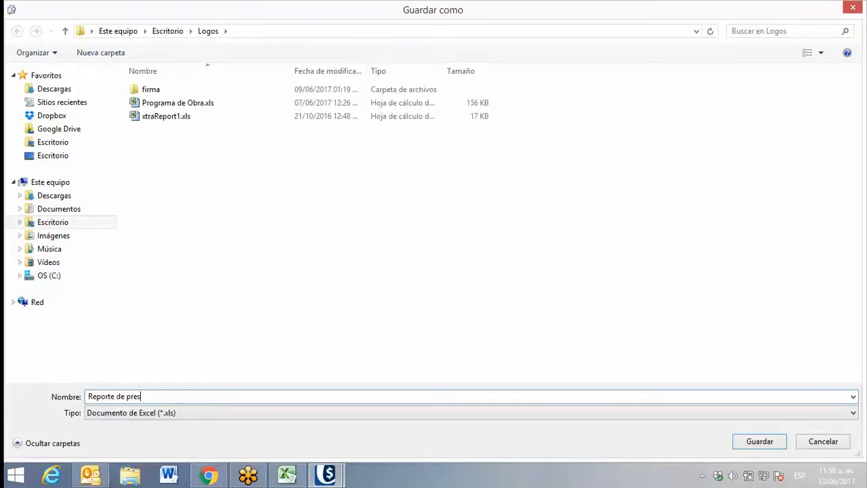
type("upuesto")
left_click(759, 441)
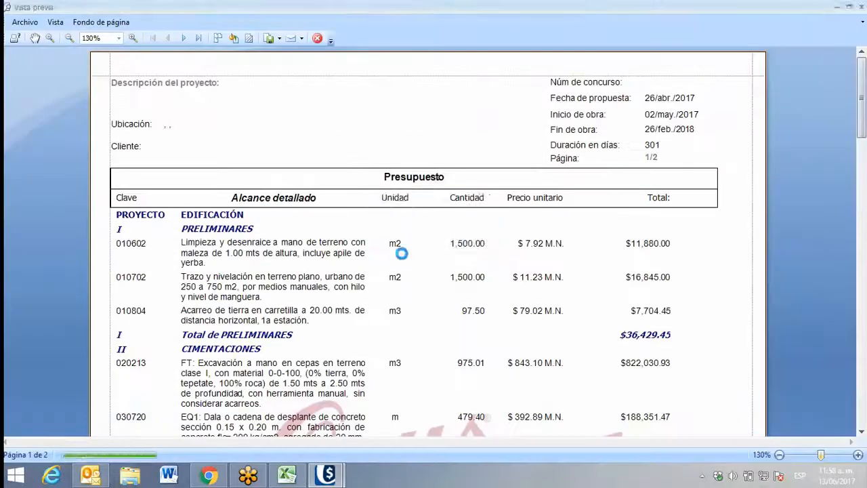
left_click(400, 256)
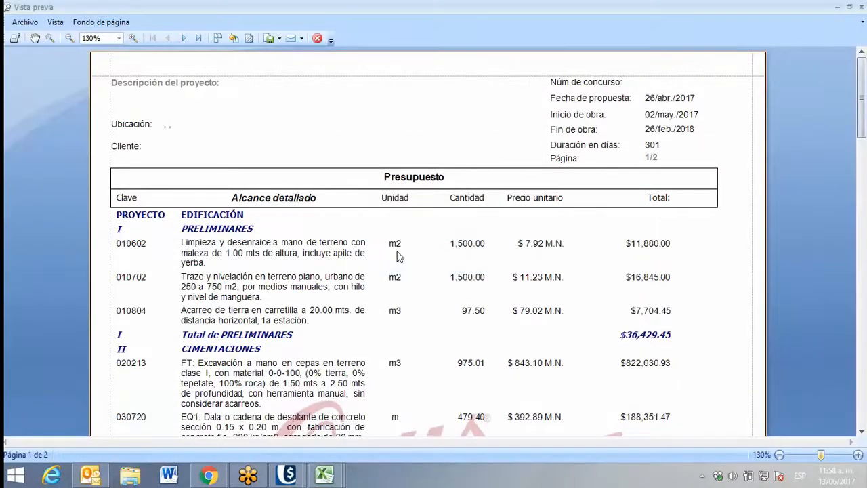
Switch to the exported workbook in Excel and dismiss document recovery, choosing to remove the recovered files
left_click(328, 469)
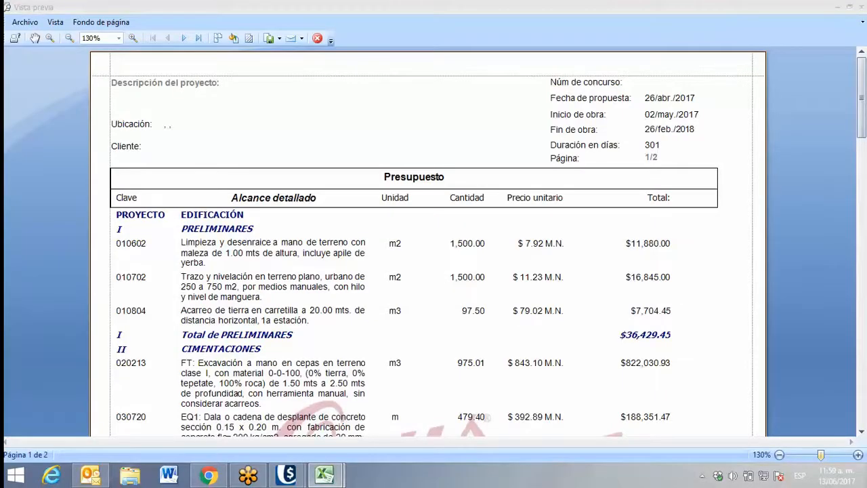
left_click_drag(3, 130, 422, 103)
double_click(422, 103)
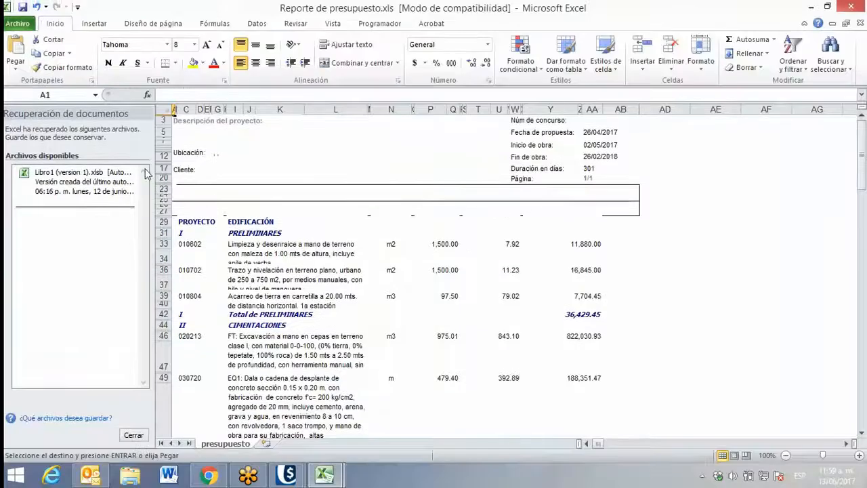
left_click(133, 434)
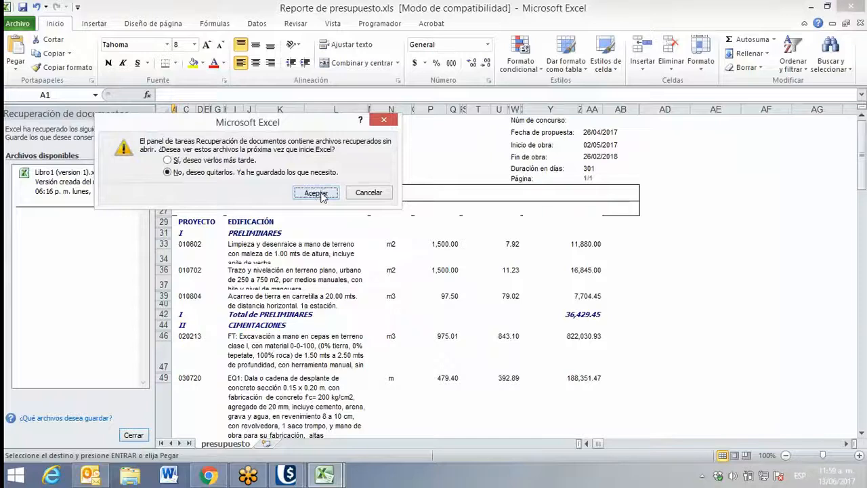
left_click(316, 193)
Examine the exported presupuesto sheet from its header through the concept rows to the project totals
scroll(192, 237, "down", 1)
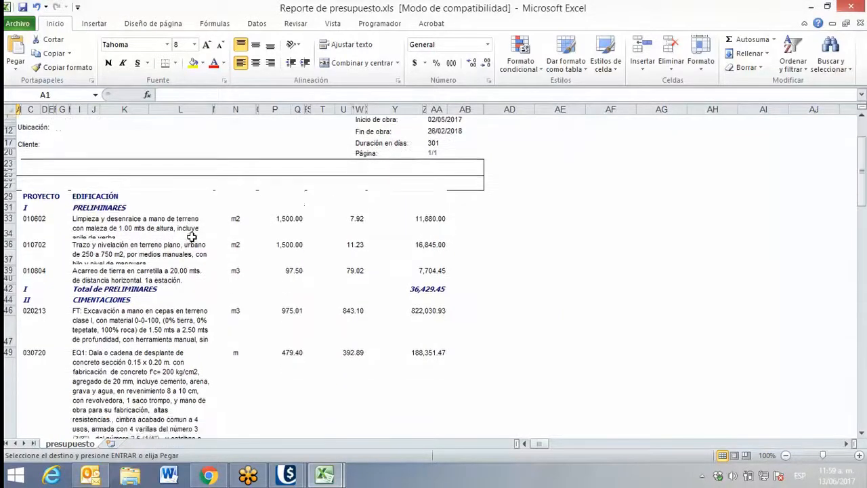
scroll(191, 237, "down", 10)
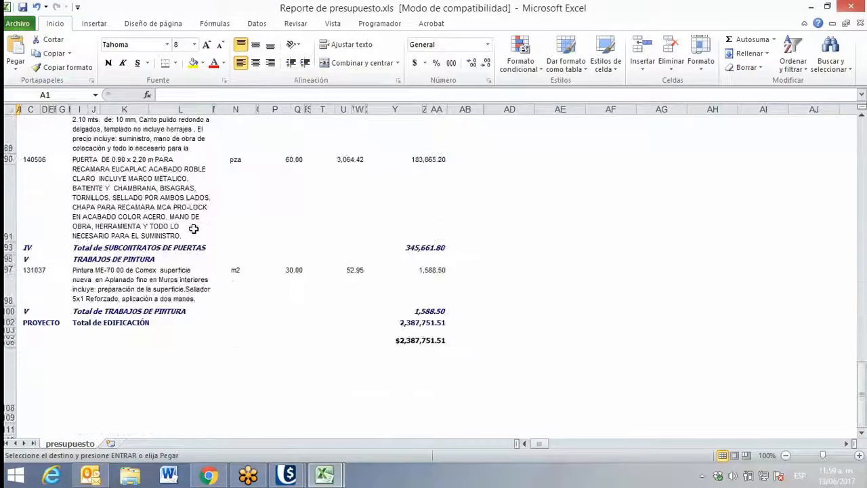
scroll(193, 229, "down", 2)
scroll(193, 227, "up", 6)
scroll(194, 228, "down", 2)
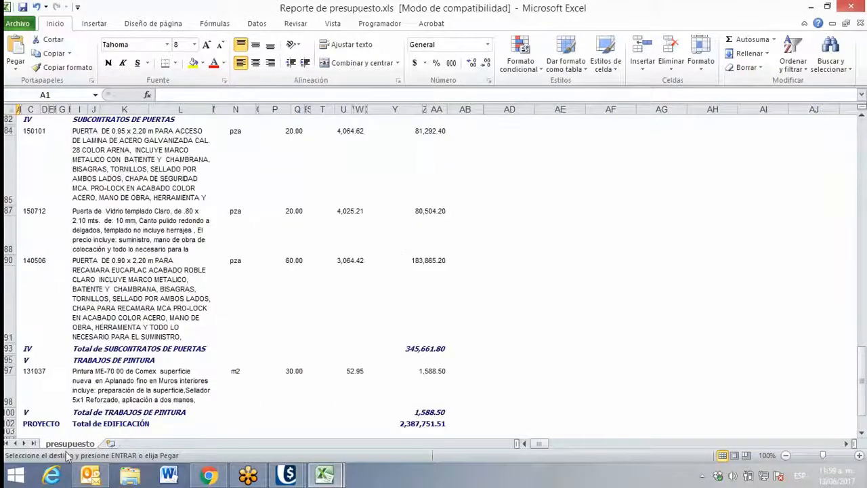
scroll(236, 305, "up", 15)
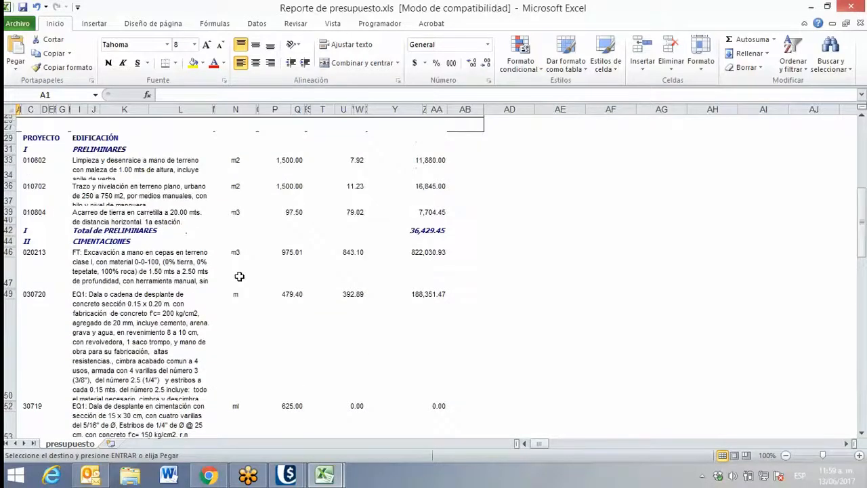
scroll(239, 276, "up", 3)
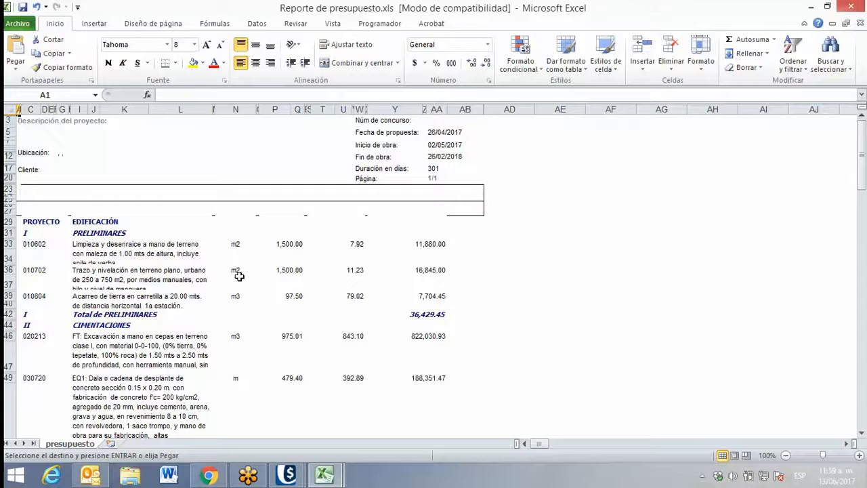
Close the exported workbook and return to OPUS 2017 to close the report preview
left_click(851, 7)
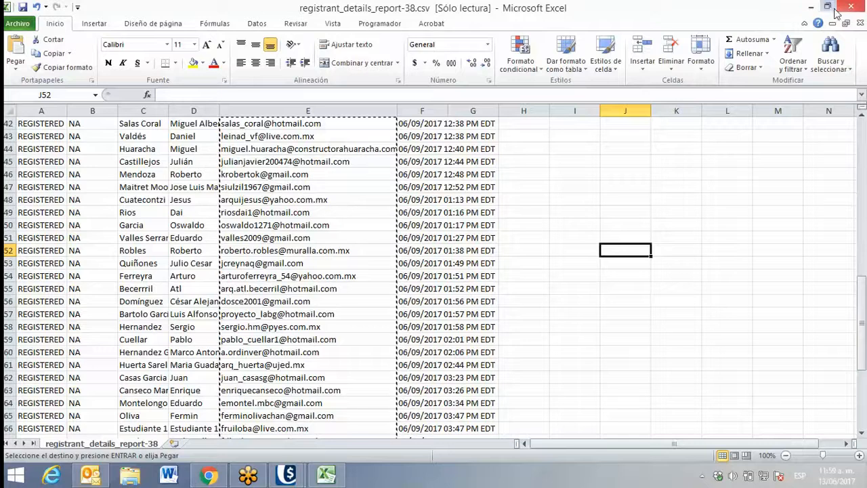
left_click(811, 7)
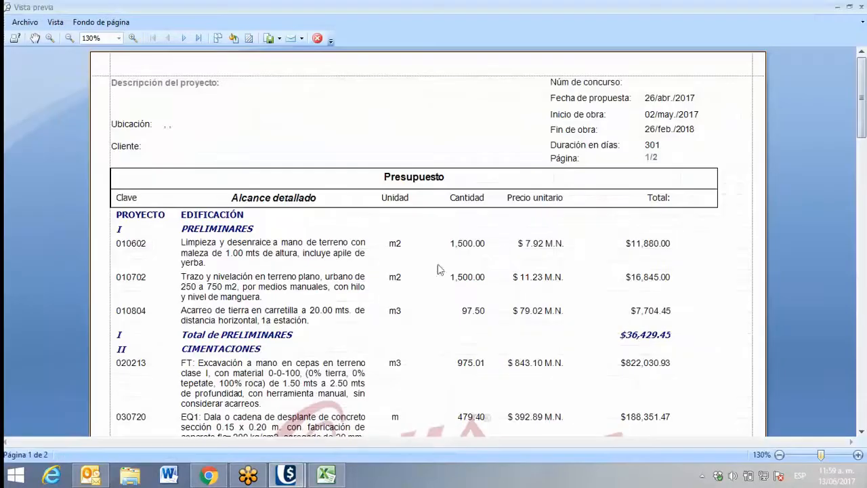
left_click(279, 39)
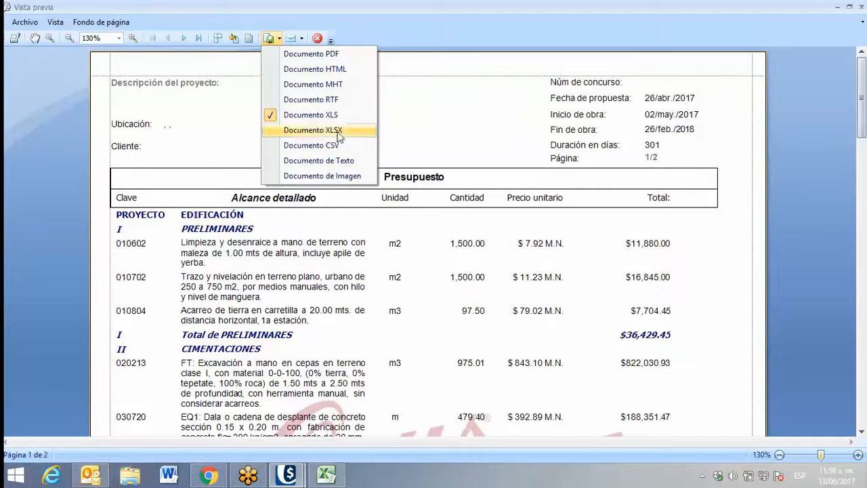
left_click(435, 124)
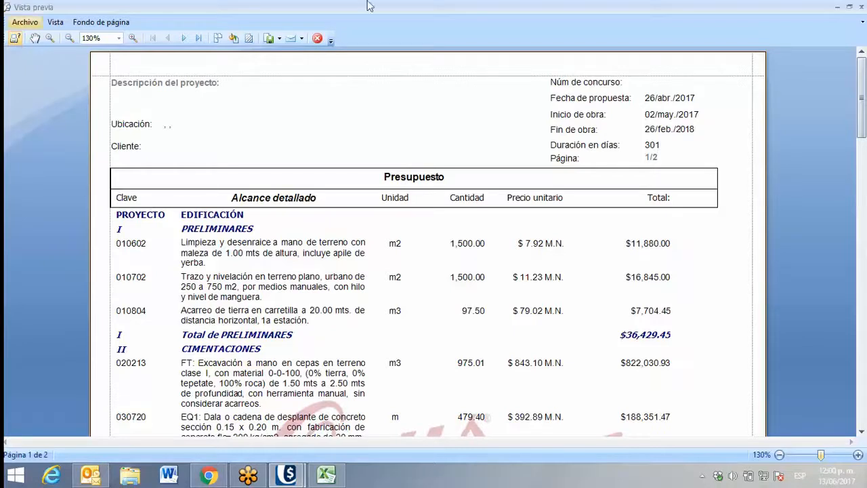
left_click(861, 6)
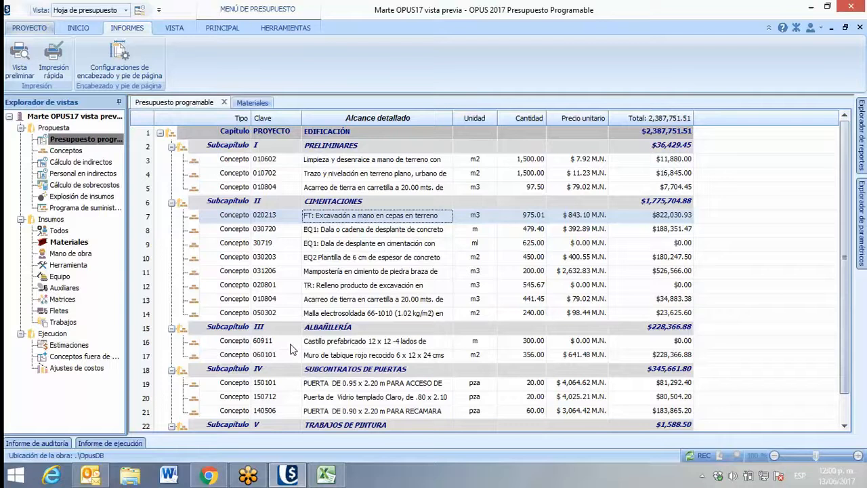
Switch the budget to the Programa de obra view and show the monetary amounts on the Gantt bars
left_click(226, 28)
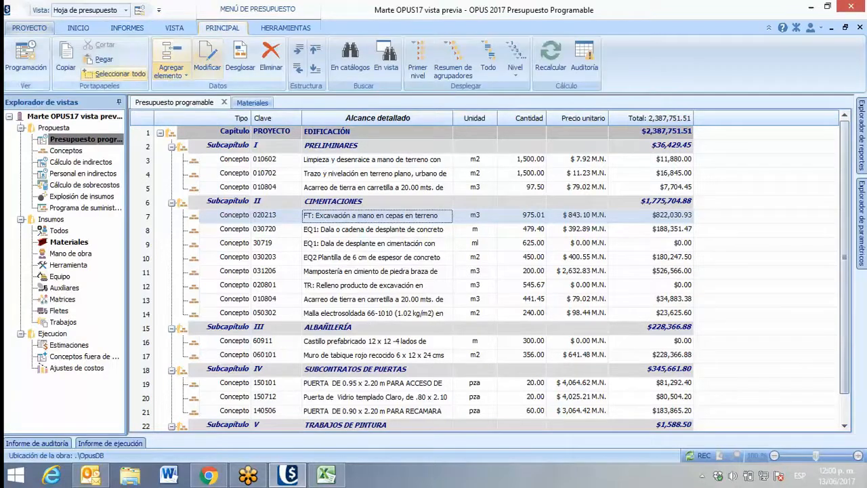
left_click(27, 58)
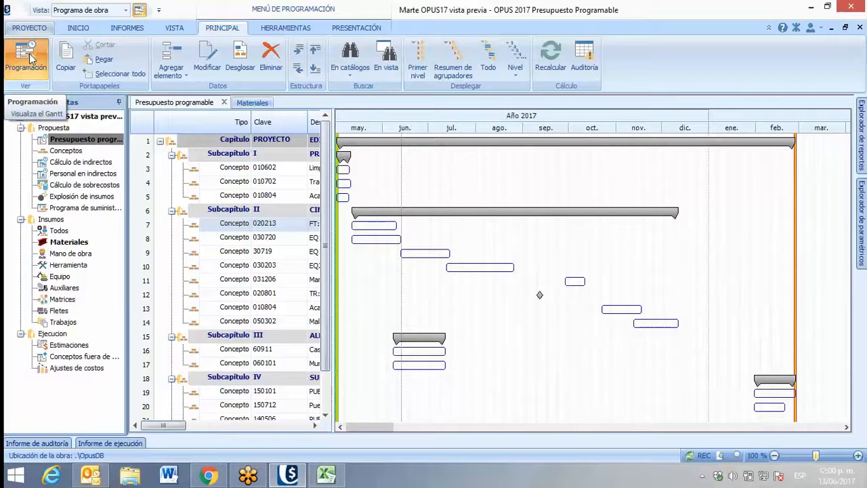
left_click(356, 28)
left_click(161, 60)
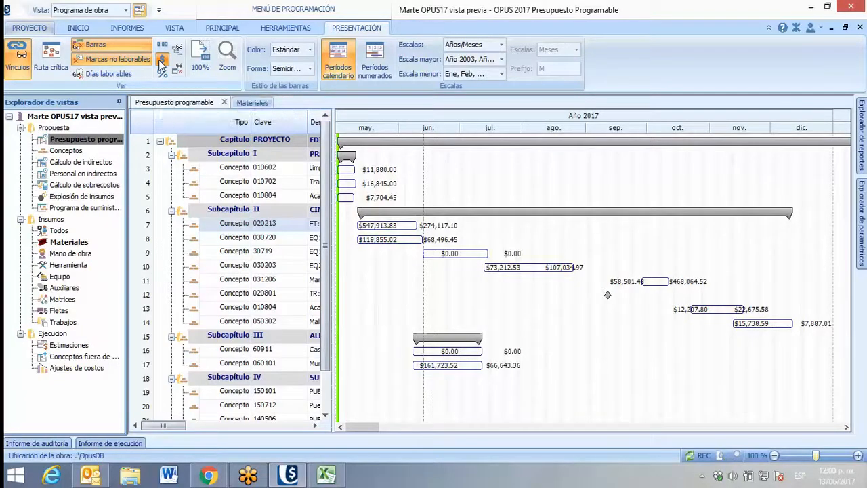
Open the preview options for the Programa de obra report
left_click(127, 31)
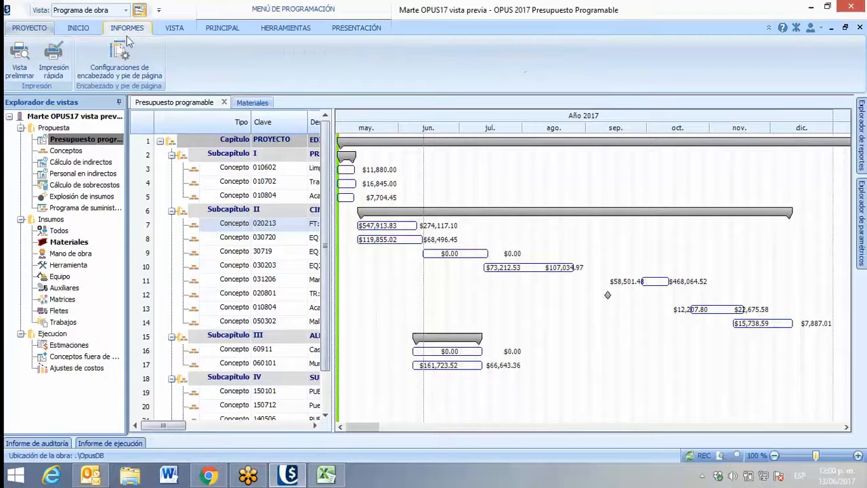
left_click(20, 64)
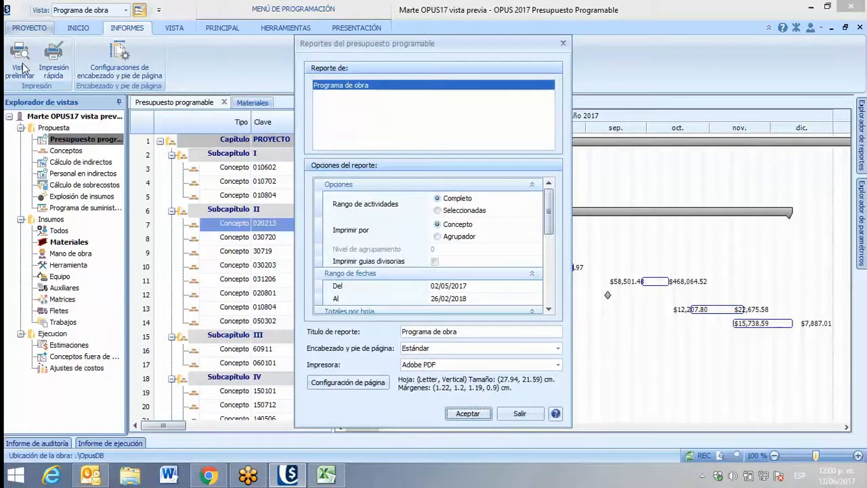
left_click(323, 93)
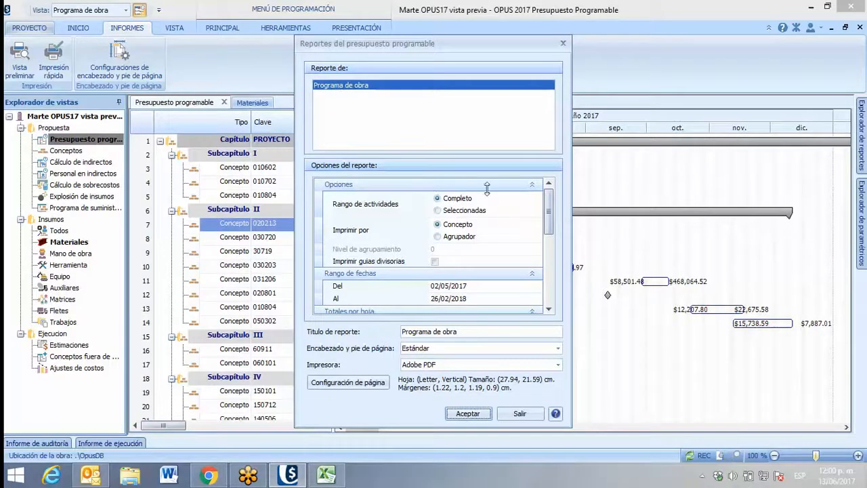
Enable the Parcial and Acumulado totals per sheet for the Programa de obra report and accept the report options
scroll(550, 221, "down", 2)
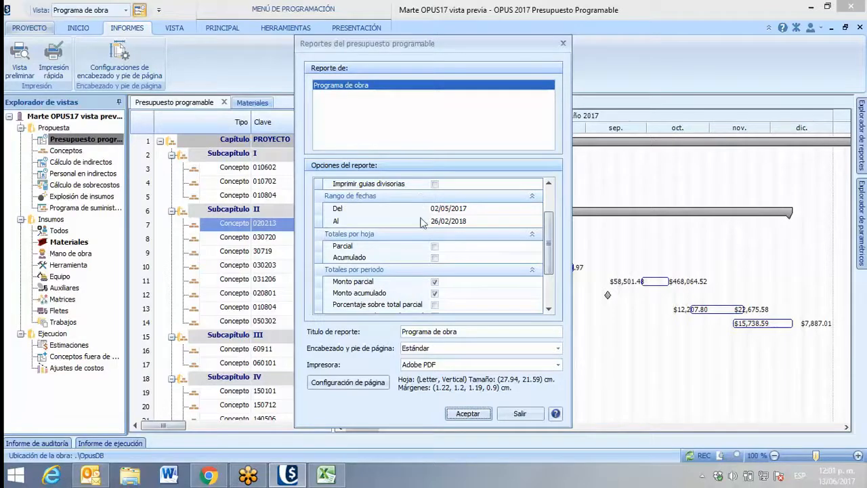
left_click(434, 250)
left_click(435, 246)
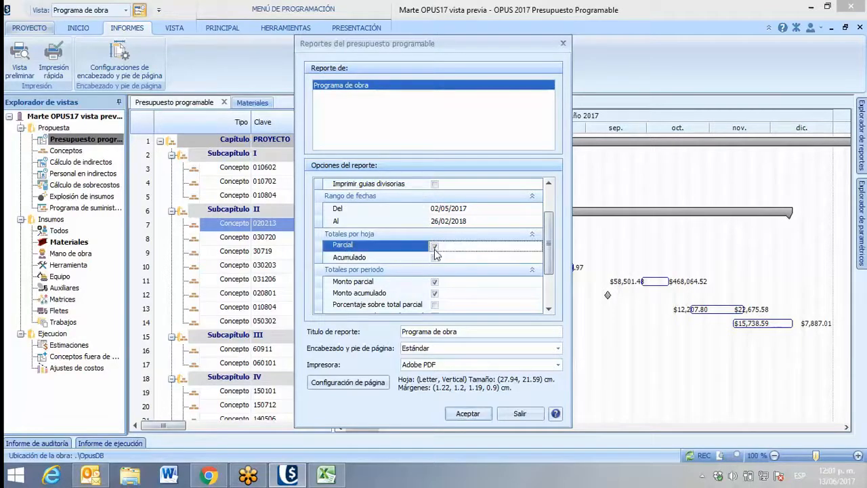
left_click(435, 257)
left_click(434, 257)
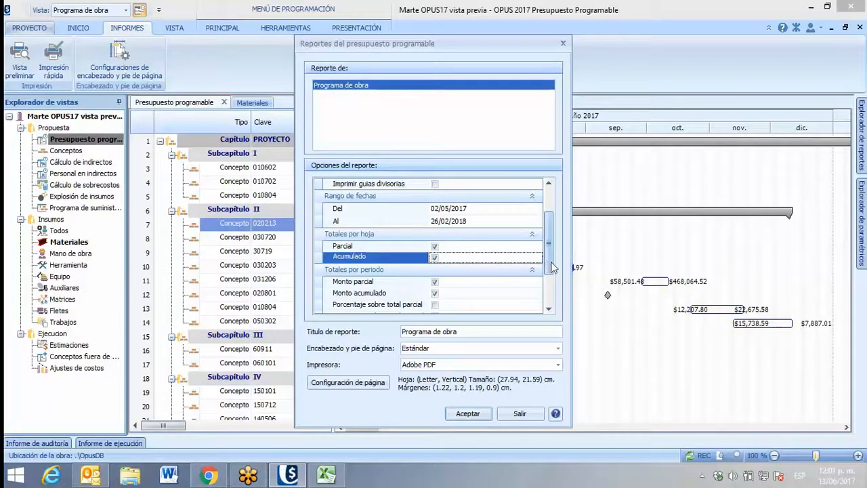
left_click_drag(551, 267, 549, 301)
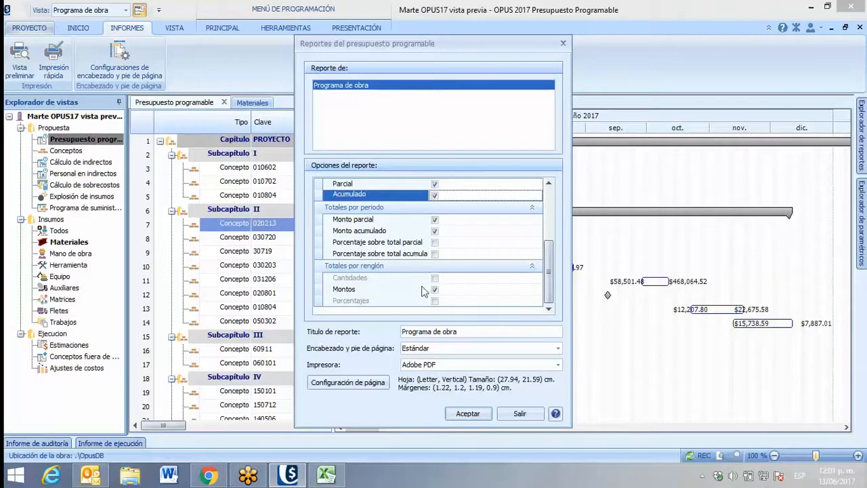
left_click(476, 419)
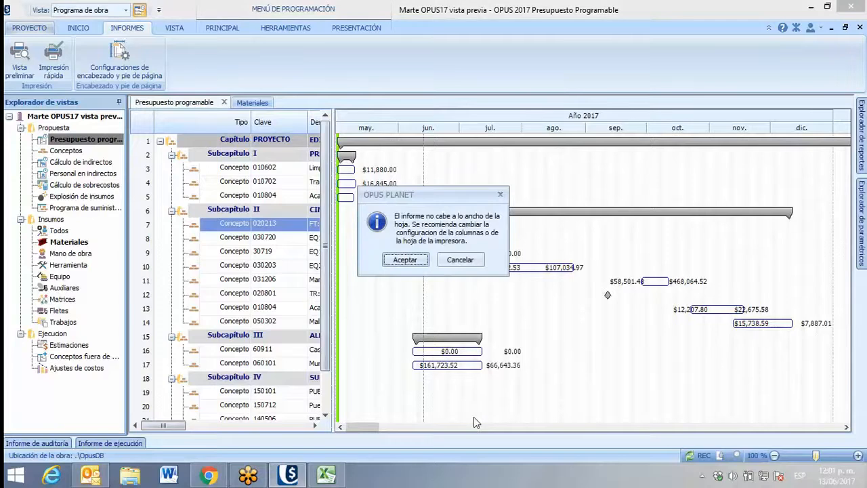
Accept generating the Programa de obra report at its current page width, view the preview maximized, and close it
left_click(403, 258)
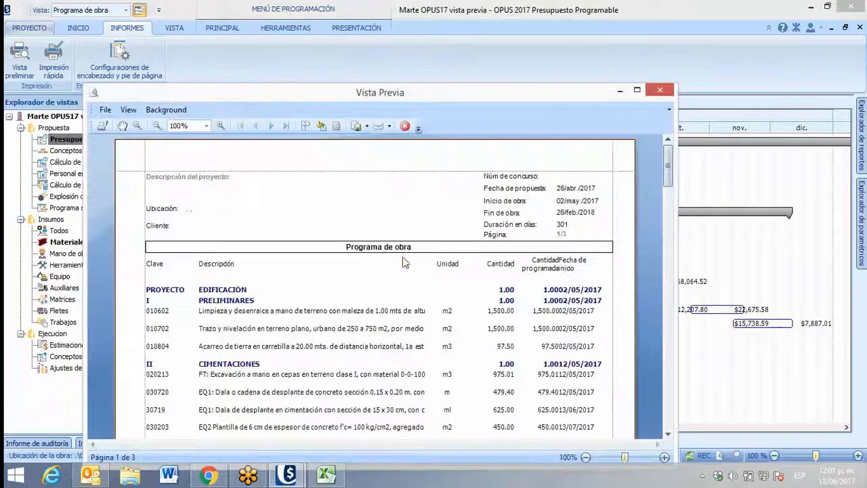
left_click(636, 90)
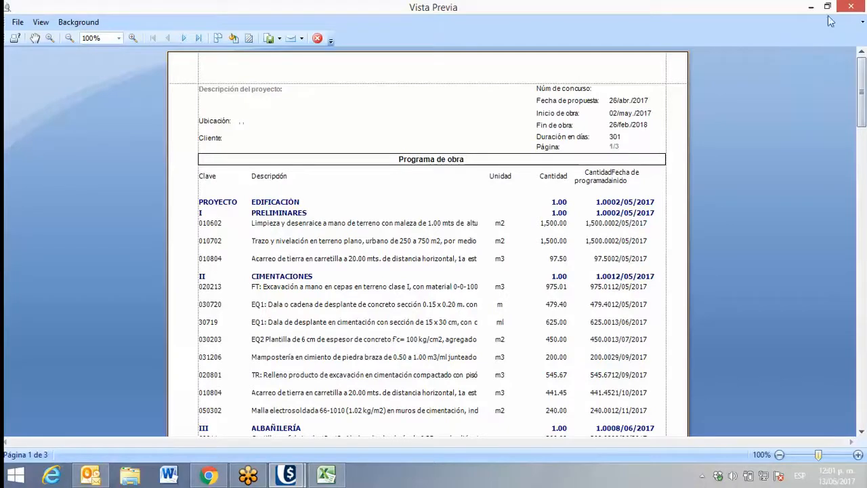
left_click(850, 9)
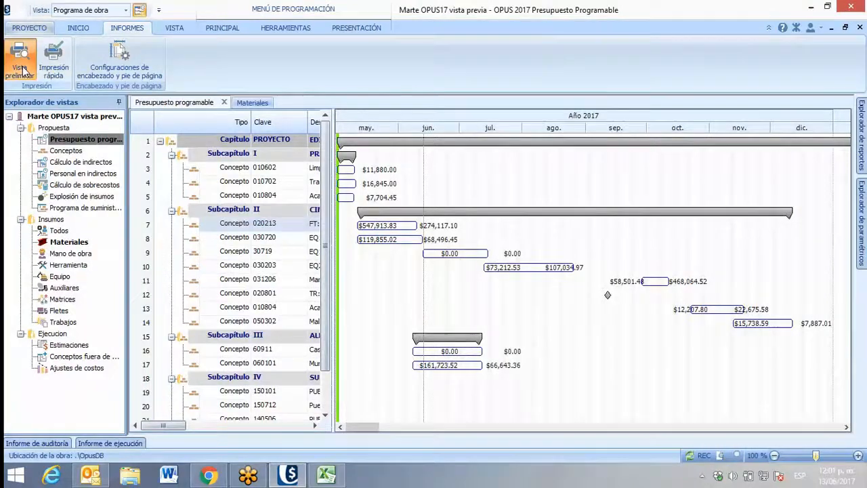
Set the page orientation to Horizontal in the page setup of the Programa de obra report
left_click(21, 68)
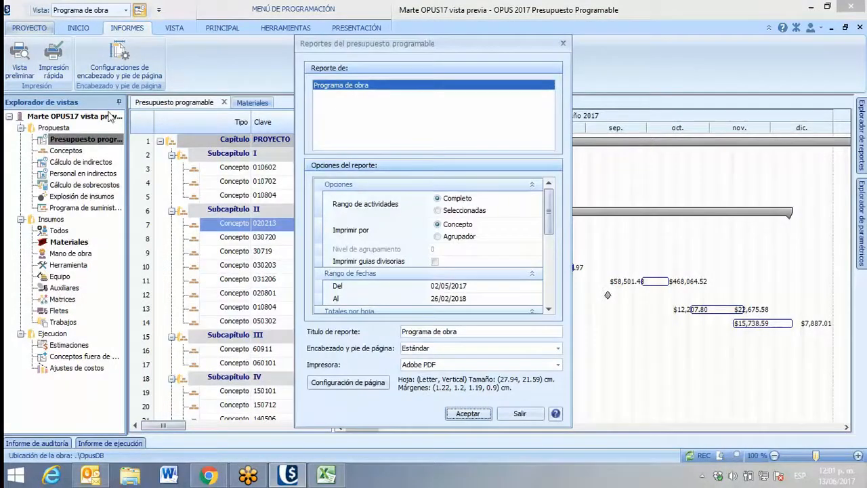
left_click(330, 385)
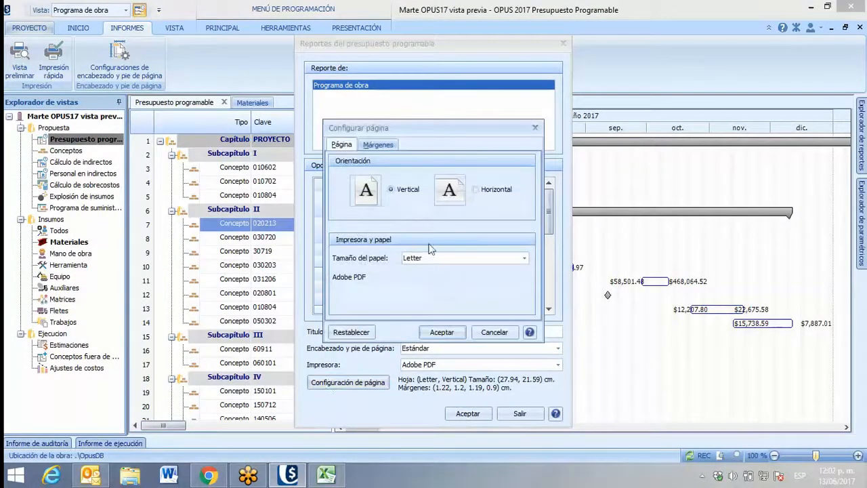
left_click(476, 189)
left_click(441, 332)
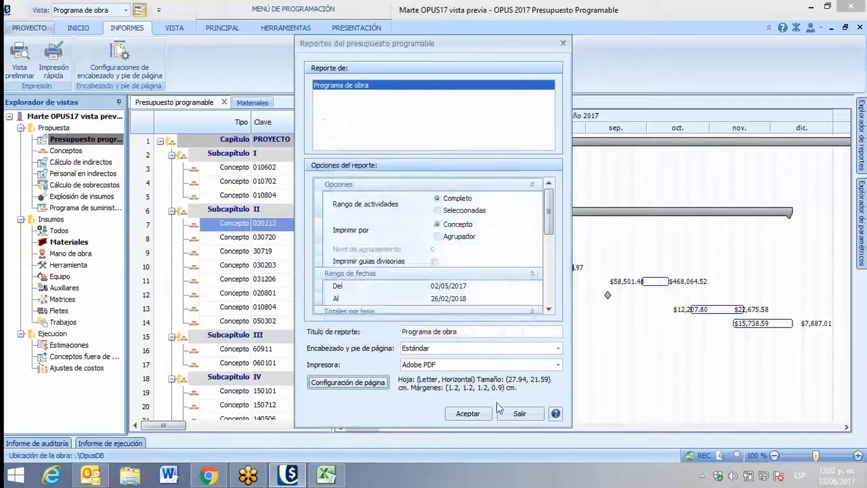
Generate the Programa de obra preview at full window size and reduce its left page margin slightly
left_click(478, 414)
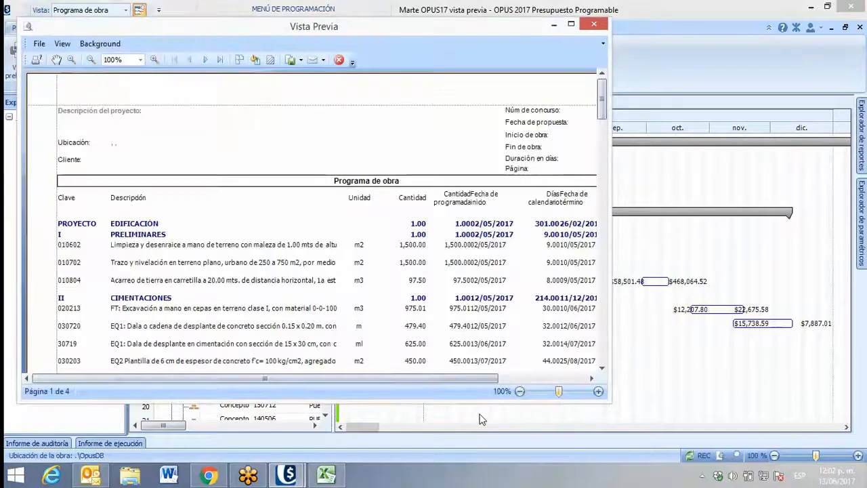
left_click(576, 25)
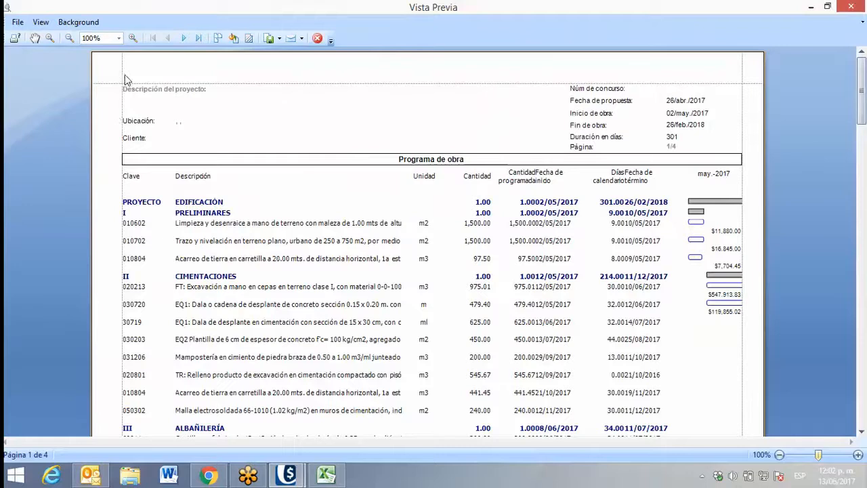
left_click_drag(123, 75, 113, 74)
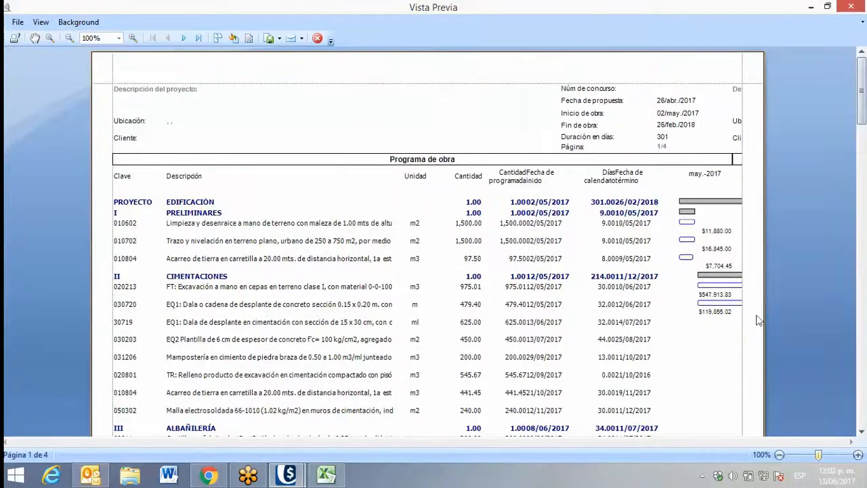
Examine the Programa de obra report's pages and monthly totals, including a 2 x 2 multi-page layout, and close the preview
scroll(605, 252, "down", 7)
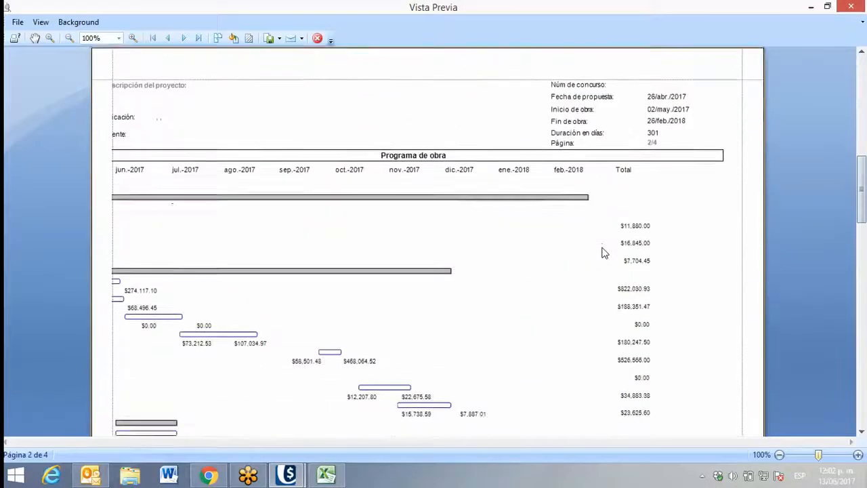
scroll(604, 252, "down", 10)
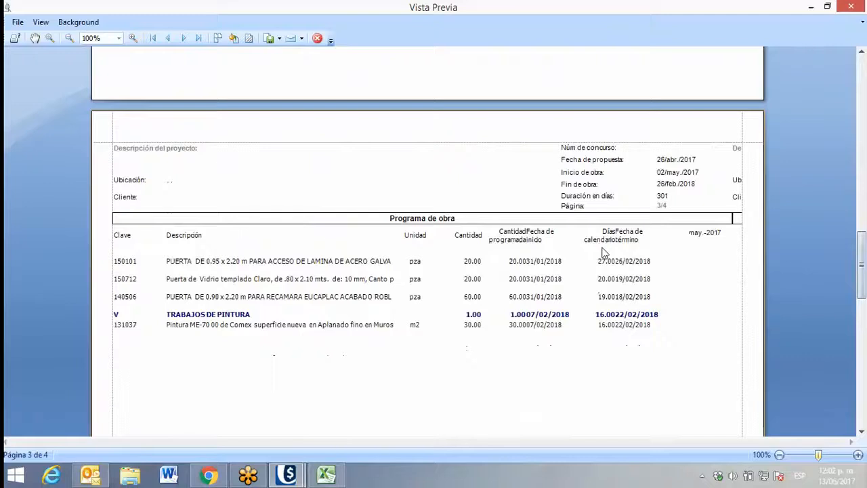
scroll(605, 253, "down", 10)
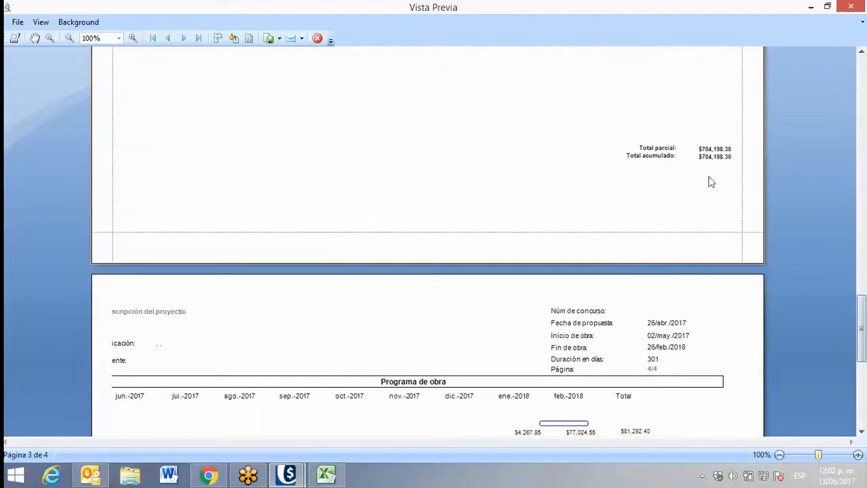
scroll(443, 220, "down", 5)
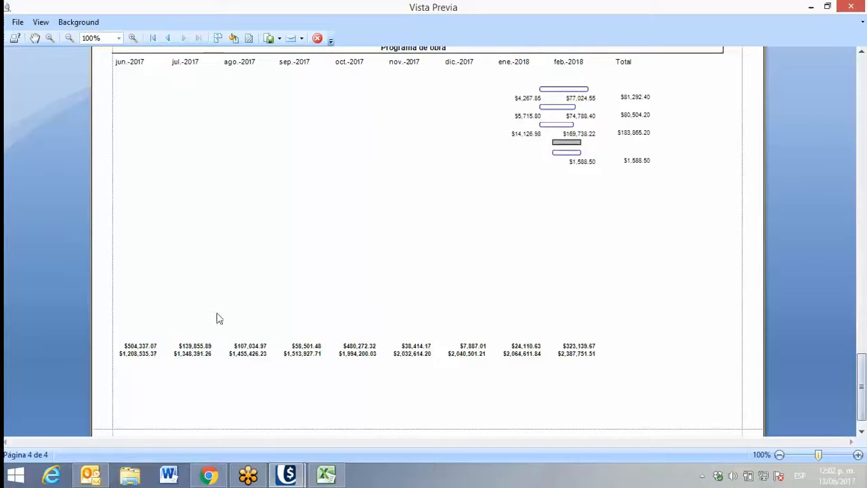
scroll(252, 208, "up", 1)
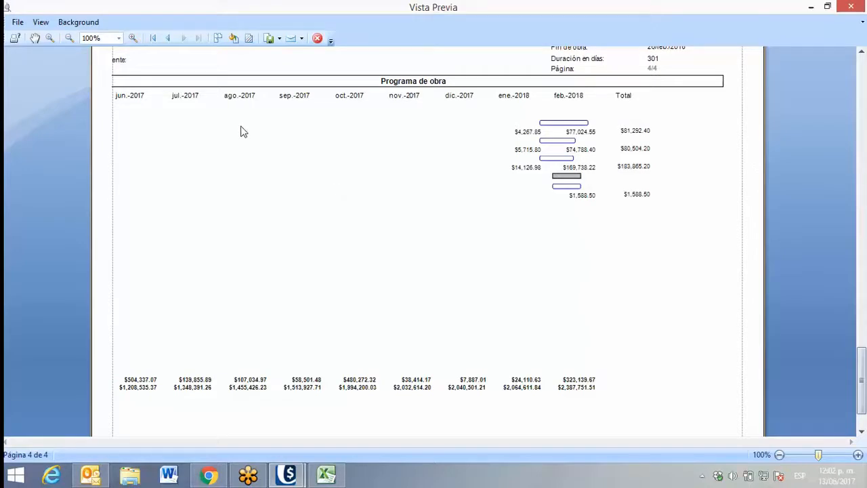
left_click(218, 38)
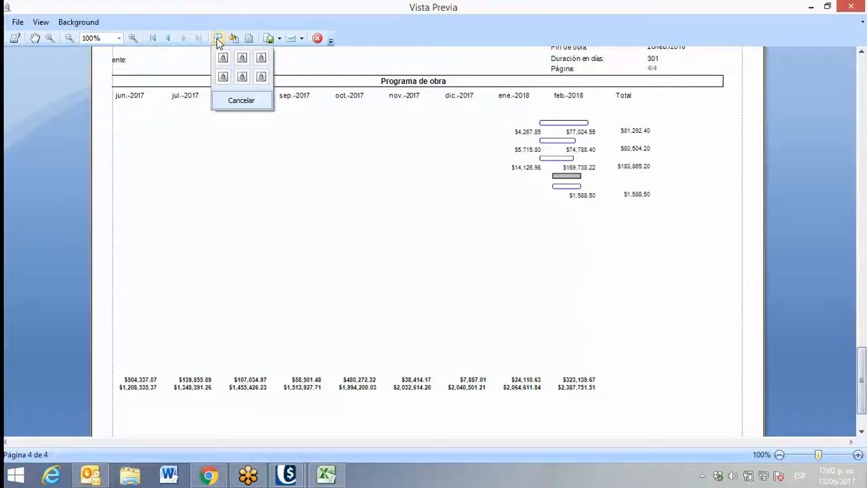
left_click(241, 76)
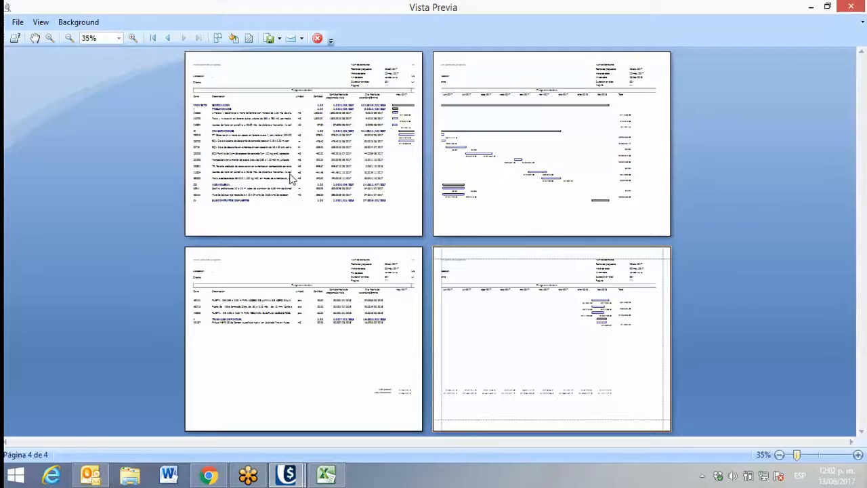
left_click(850, 7)
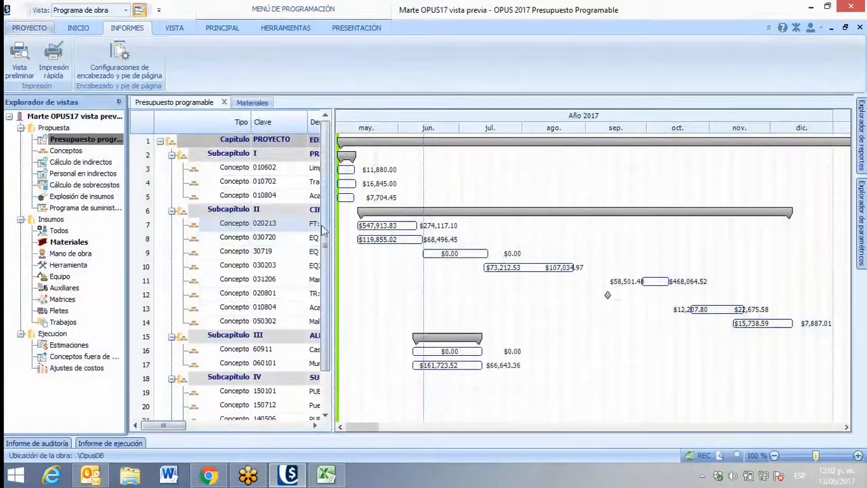
Return to the Hoja de presupuesto view and preview the Presupuesto report with its Estándar header and footer, closing the preview after checking it
left_click(222, 28)
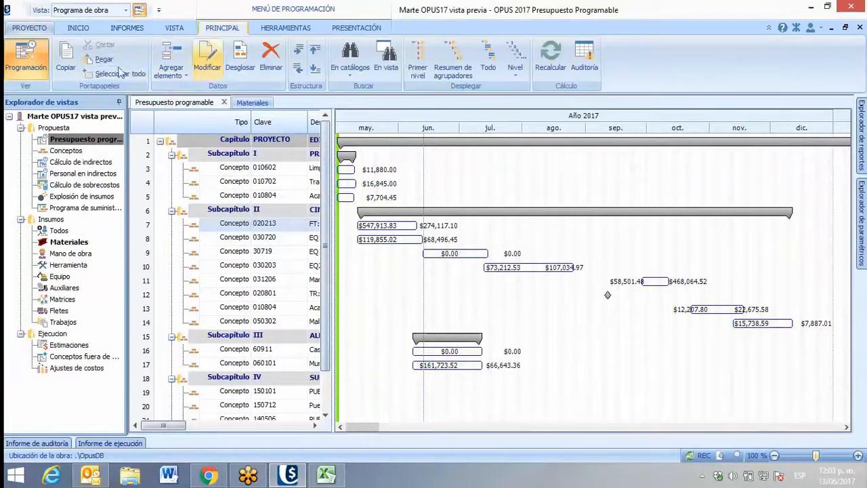
left_click(39, 68)
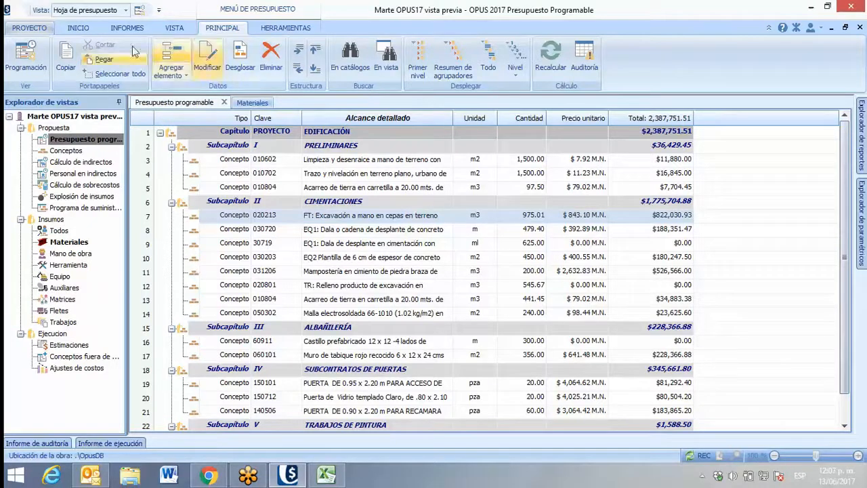
left_click(120, 29)
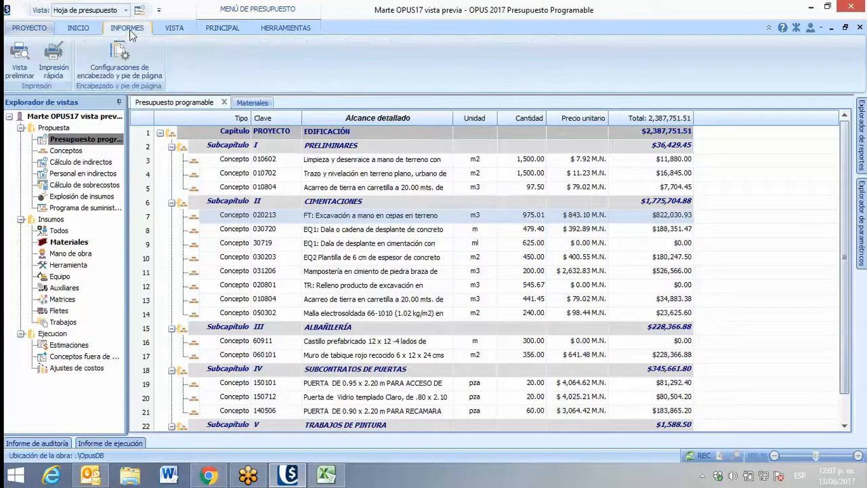
left_click(21, 63)
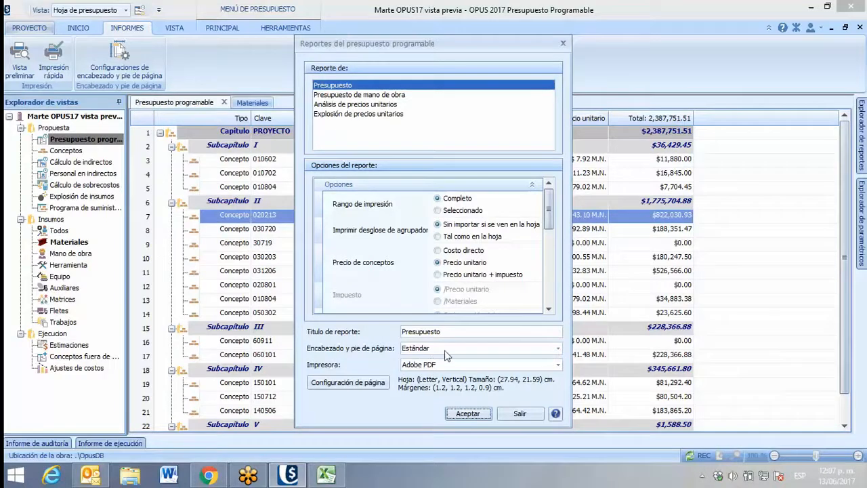
left_click(467, 412)
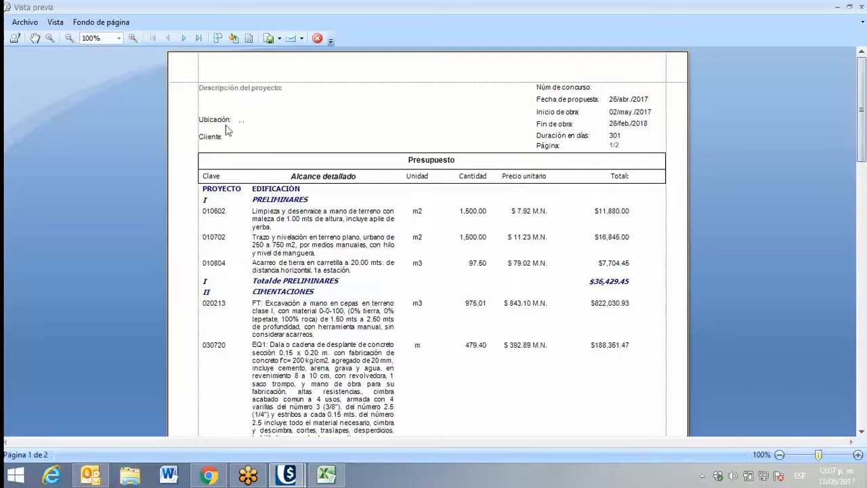
left_click(317, 39)
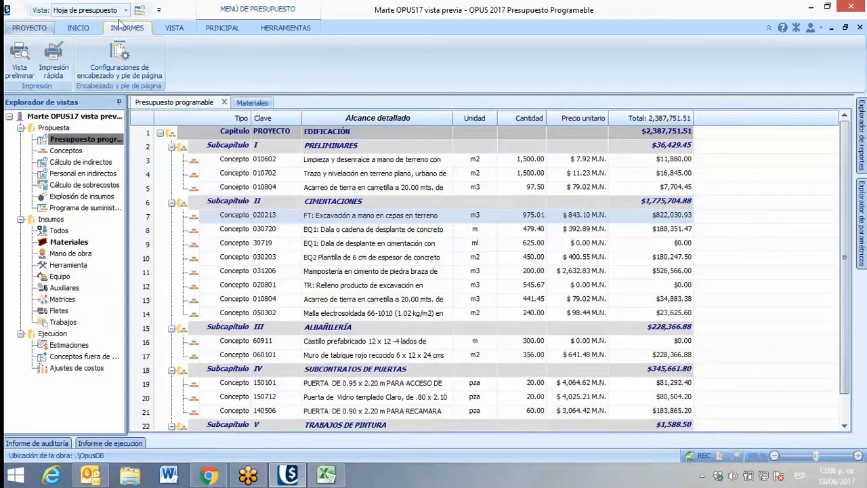
Duplicate the Estándar header and footer configuration and select the copy
left_click(106, 74)
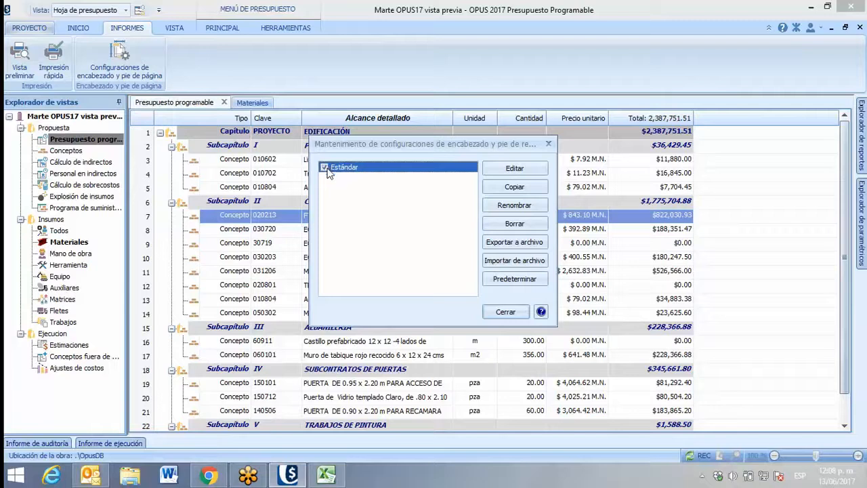
left_click(520, 192)
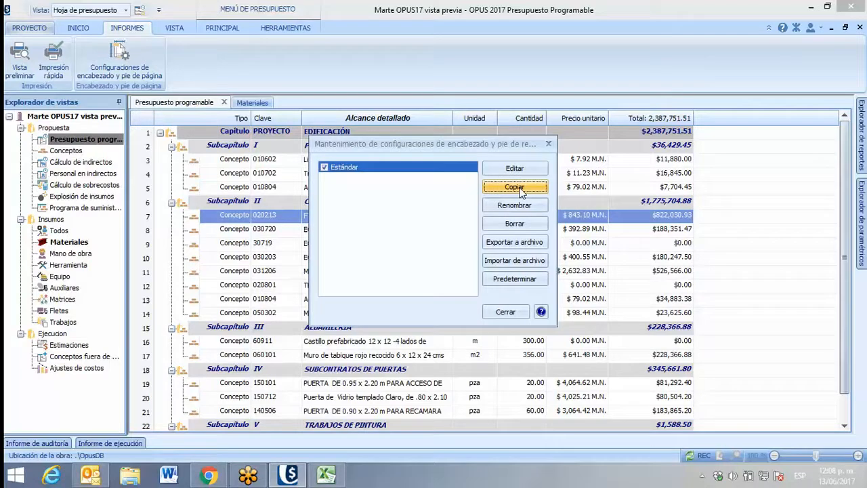
left_click(354, 181)
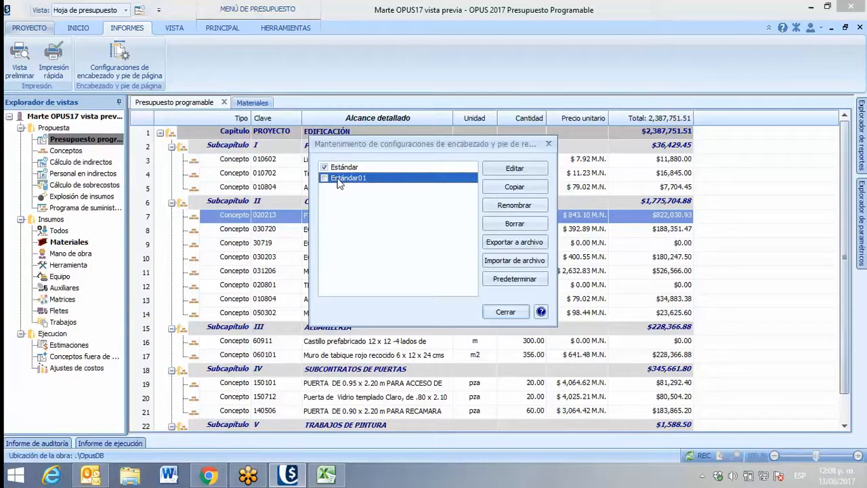
Rename the copied header and footer configuration as "Encabezado martes"
left_click(514, 205)
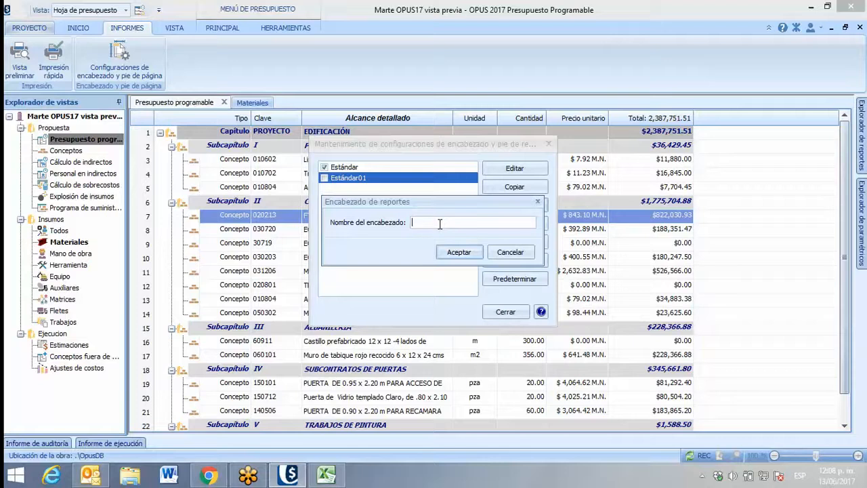
type("Encabezado martes")
left_click(455, 253)
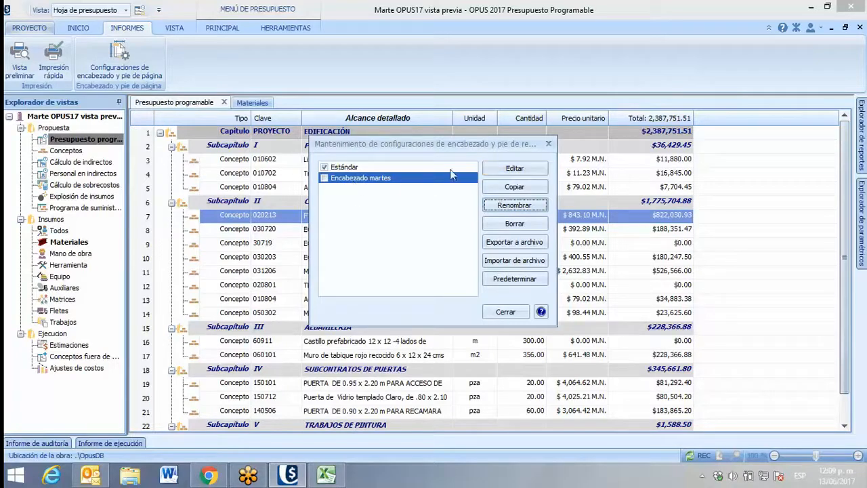
Open the Encabezado martes configuration for editing and delete all the fields and labels in its PageHeader and PageFooter sections
left_click(513, 170)
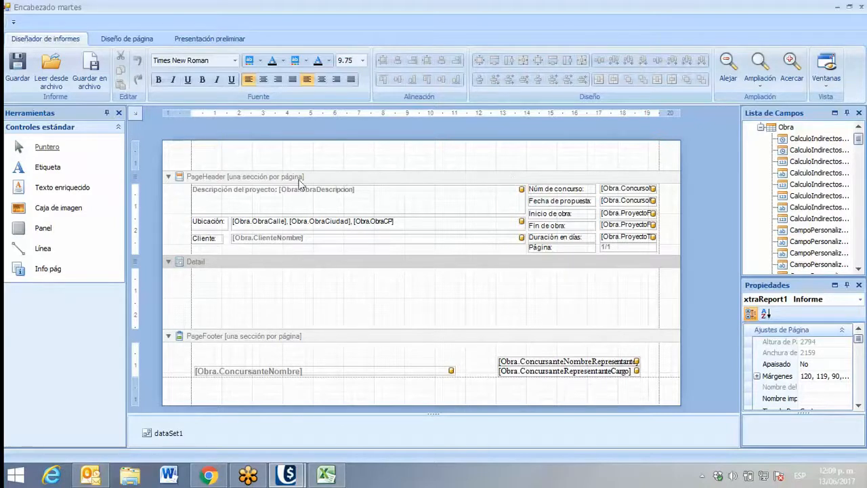
left_click(184, 193)
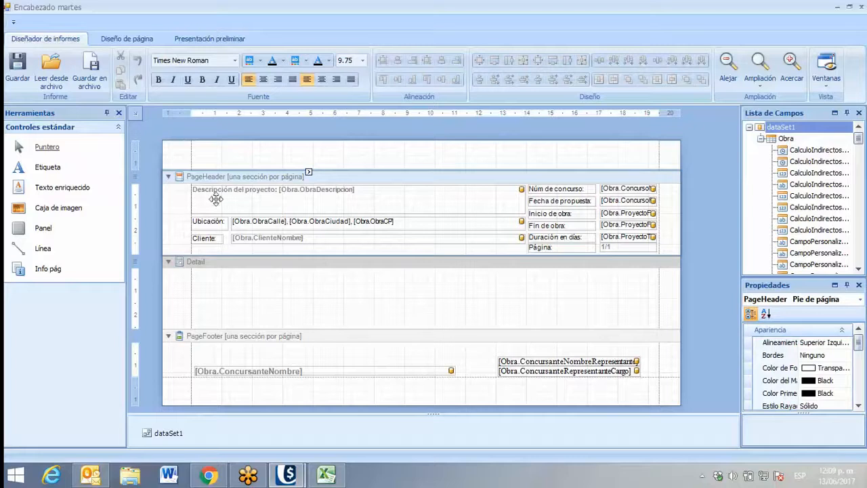
left_click_drag(187, 192, 666, 257)
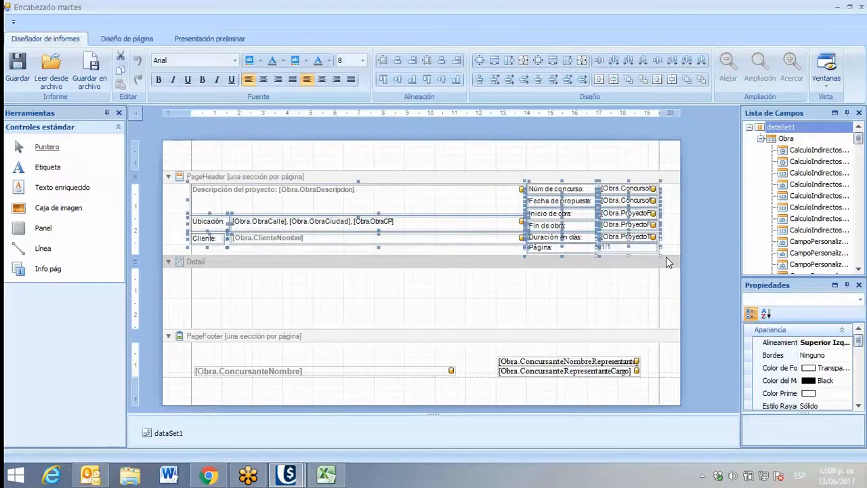
key("Delete")
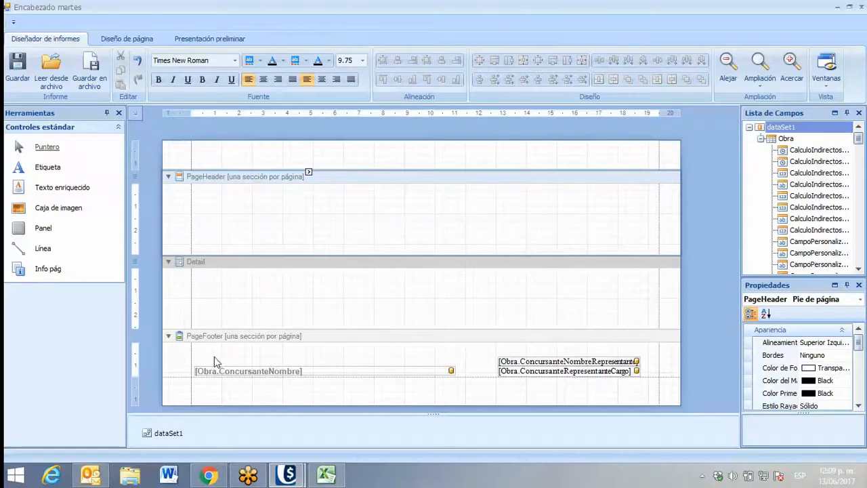
left_click_drag(191, 363, 640, 401)
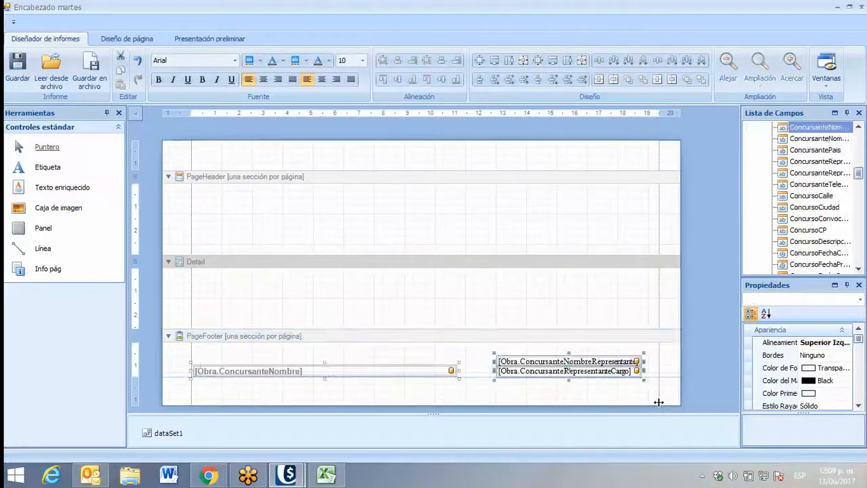
key("Delete")
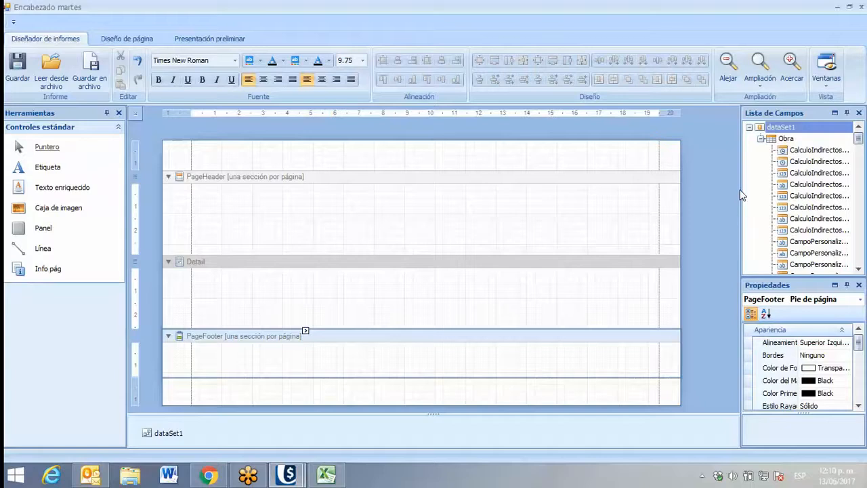
Widen the field list so the full field names fit, and browse the fields under Obra
left_click_drag(741, 194, 680, 194)
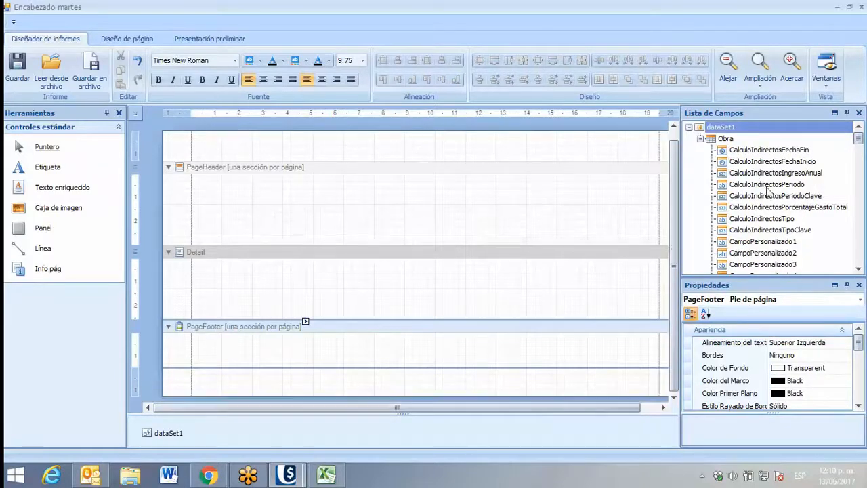
left_click(769, 175)
scroll(770, 180, "down", 2)
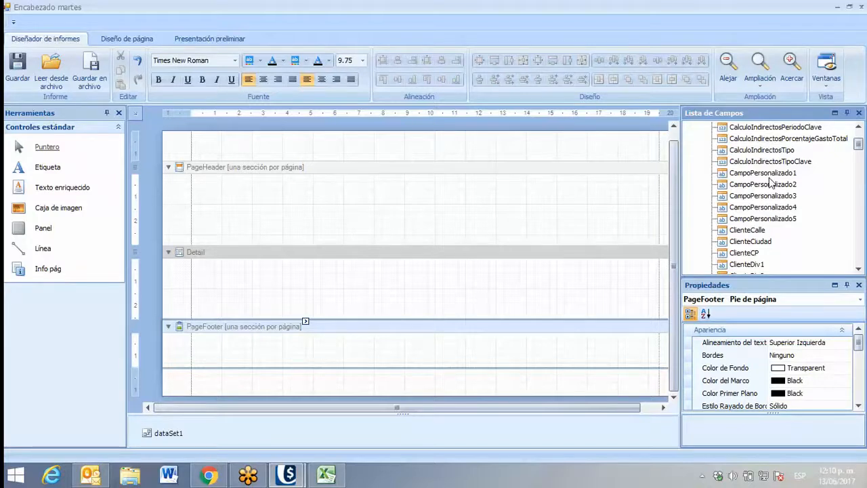
Place an image box about 4 cm wide and 2 cm high near the left margin of the PageHeader section
left_click(47, 213)
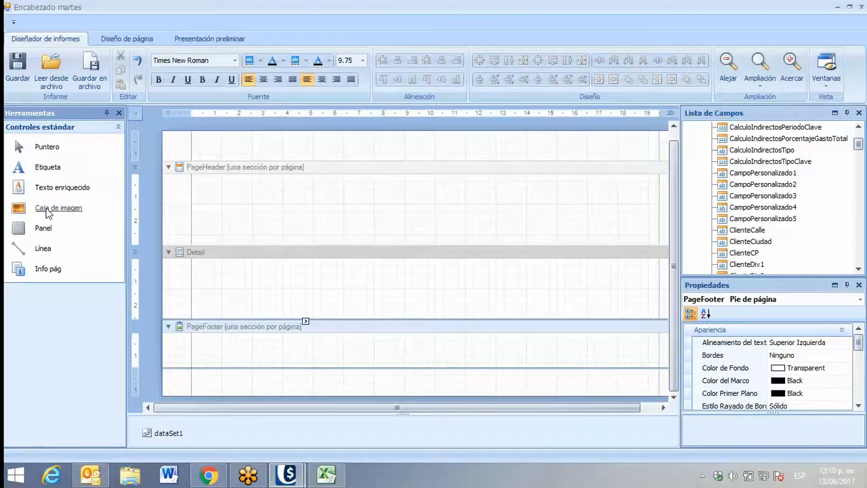
left_click_drag(48, 213, 233, 288)
left_click_drag(233, 288, 309, 226)
left_click(242, 192)
left_click_drag(276, 201, 302, 239)
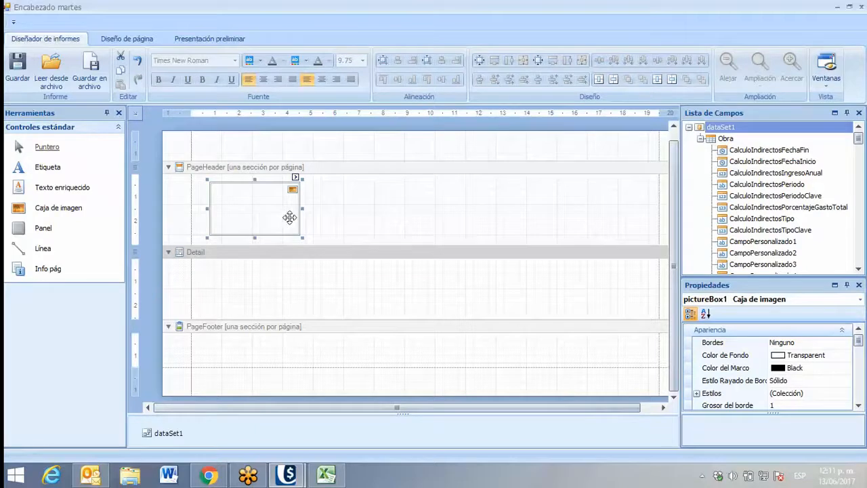
Reduce the left and top page margins and make the PageFooter section slightly taller
left_click_drag(190, 113, 180, 115)
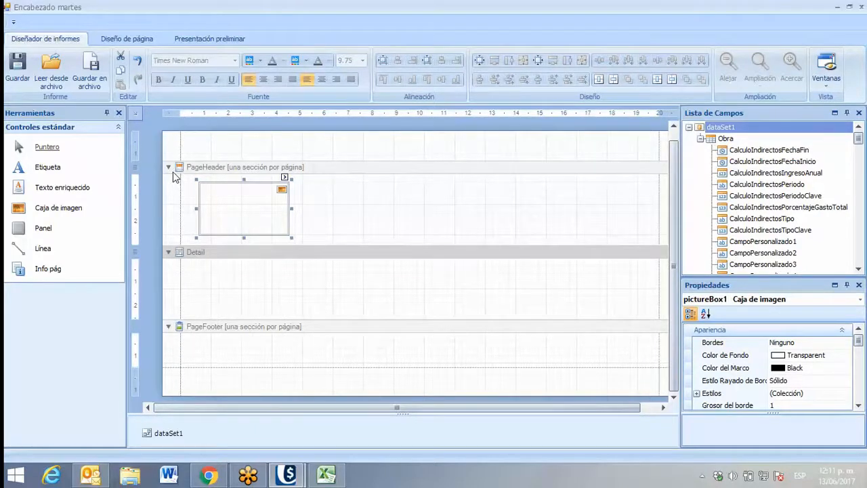
left_click_drag(136, 166, 136, 155)
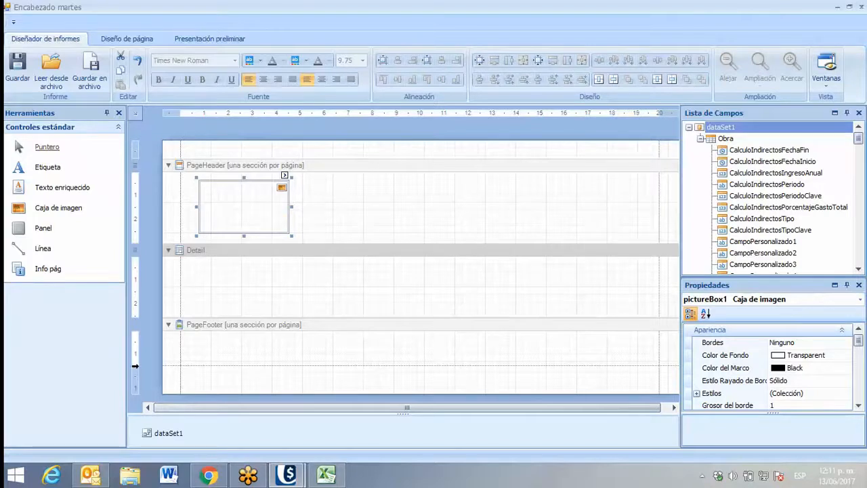
left_click_drag(178, 366, 180, 373)
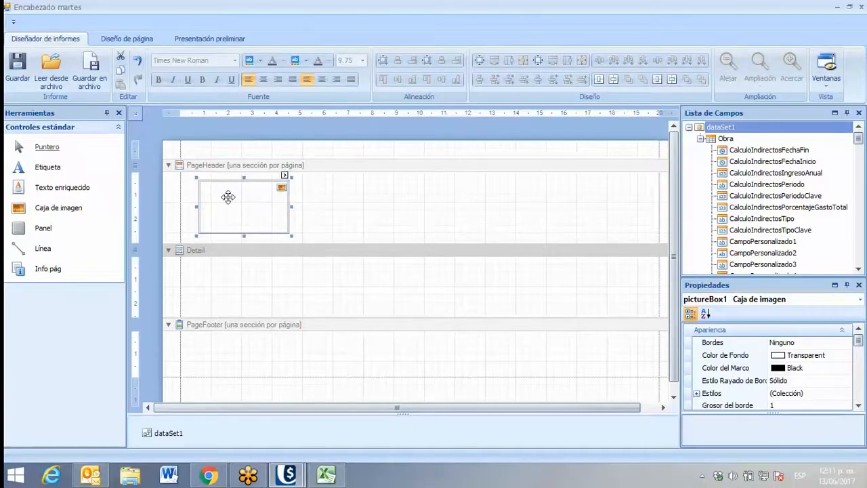
Load ECOSOFT 1.1.jpg from the Logos folder into the header image box and set its Visualización to Estirar Imagen
left_click(285, 176)
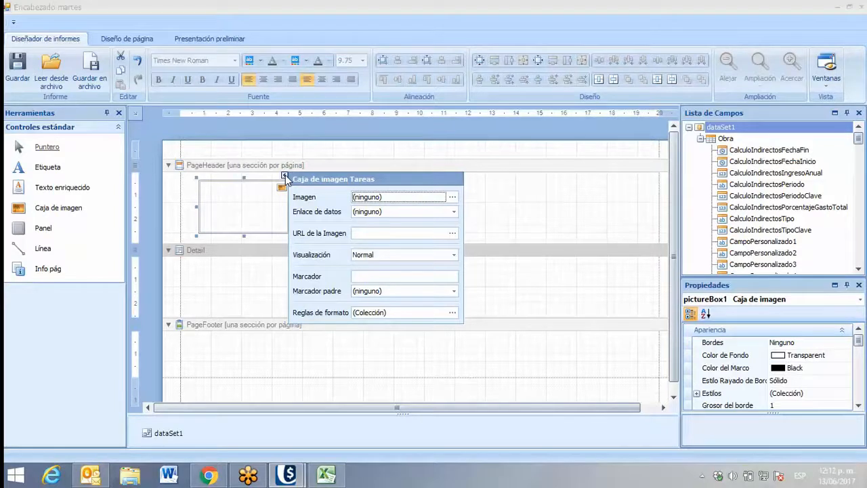
left_click(452, 197)
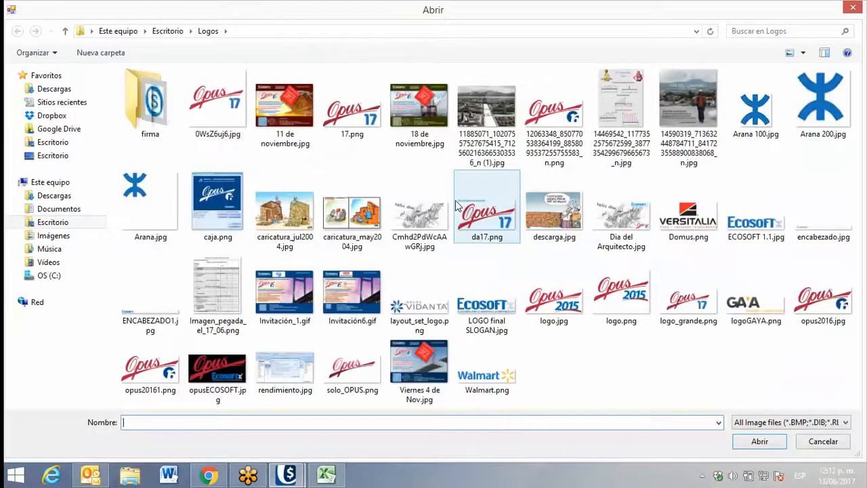
left_click(759, 224)
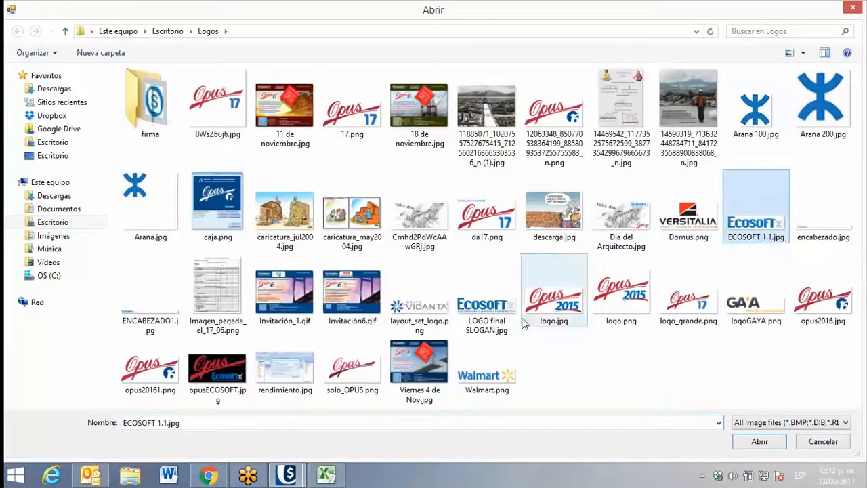
key("Return")
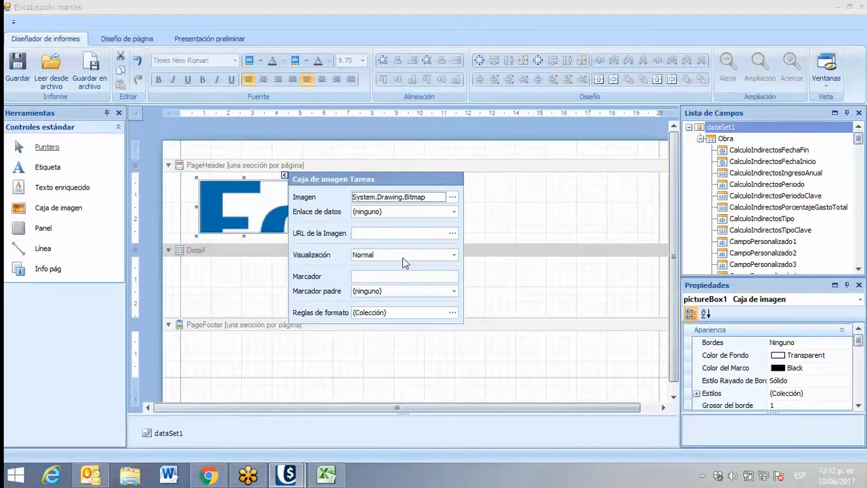
left_click(454, 255)
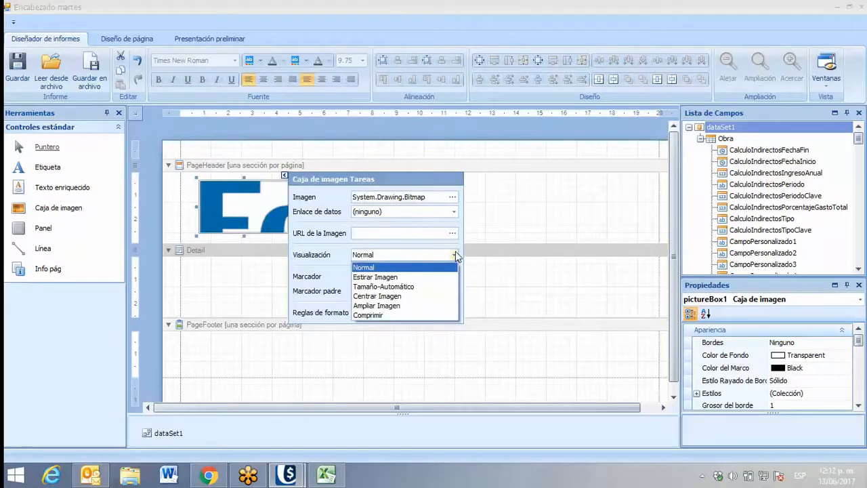
left_click(377, 278)
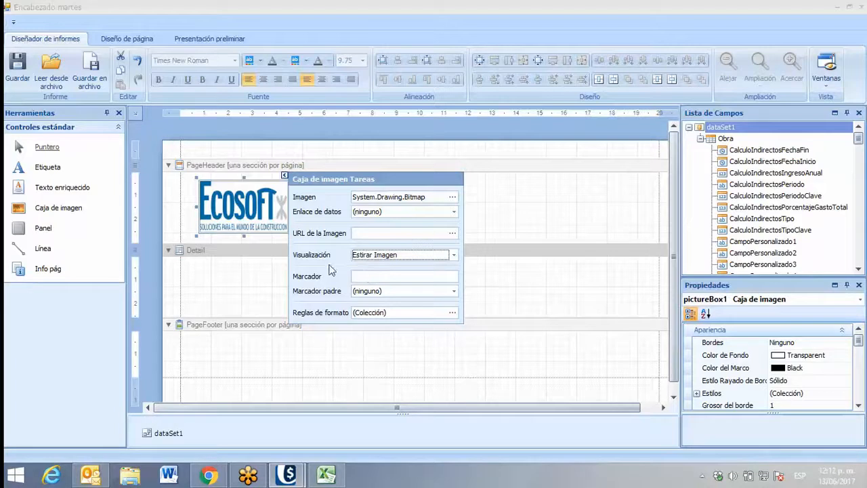
left_click(355, 233)
left_click(263, 209)
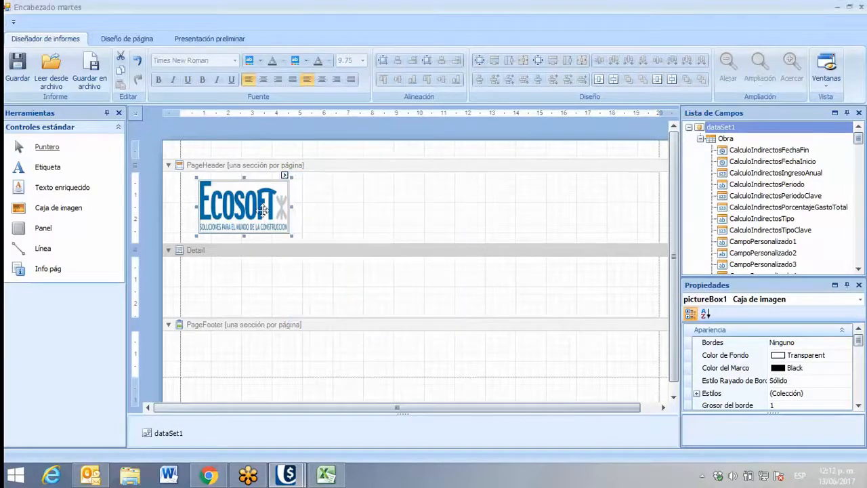
Resize the header logo to about 4.5 cm wide and dismiss the e-mail notification
left_click_drag(292, 236, 302, 231)
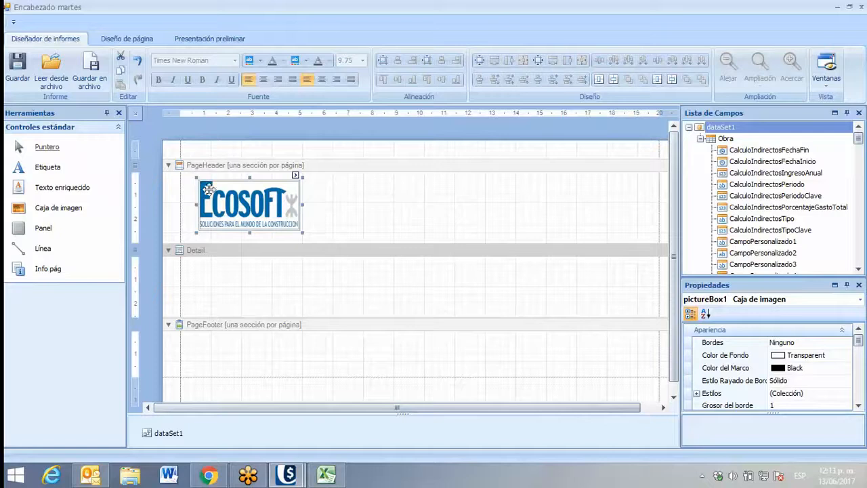
left_click_drag(302, 233, 308, 235)
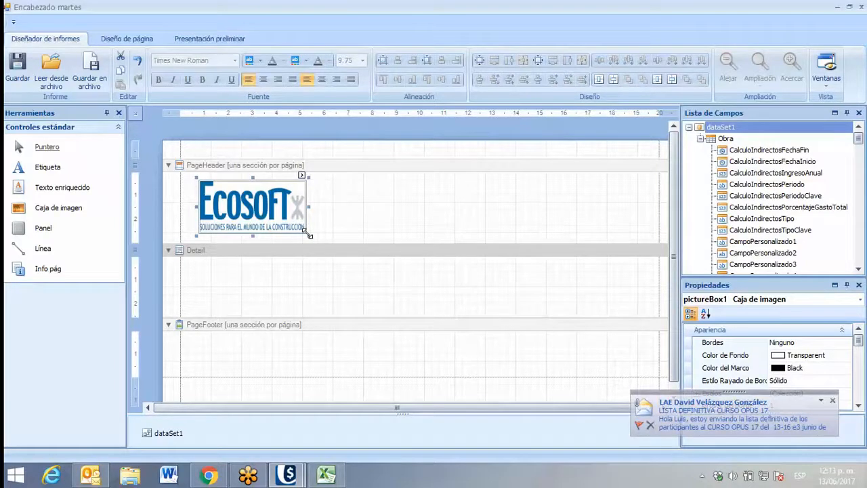
left_click(832, 401)
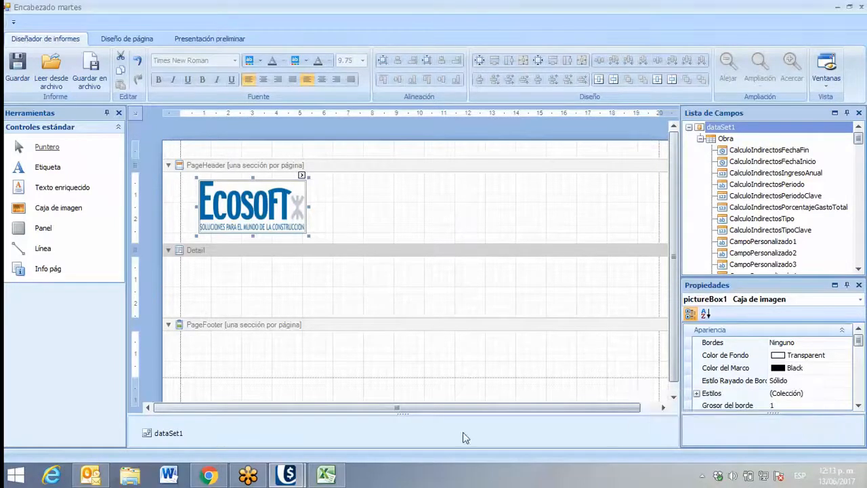
Add a label to the PageHeader beside the logo with the text "Presentación de los martes de OPUS17"
left_click(39, 170)
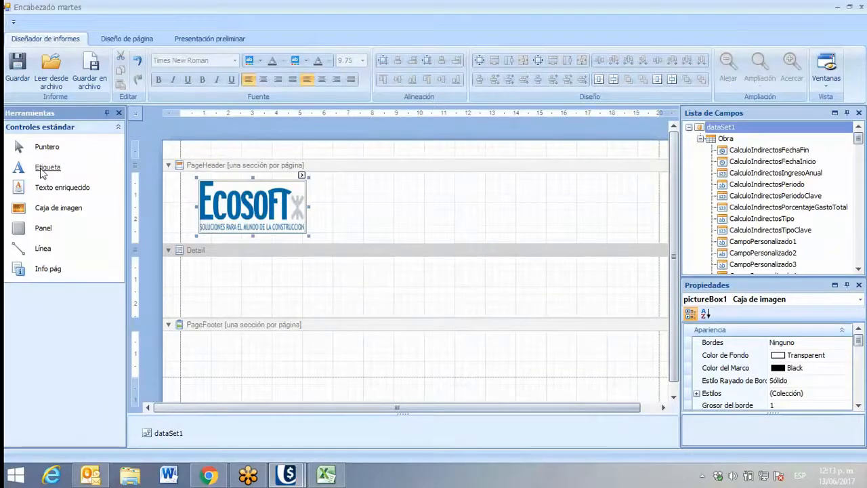
left_click_drag(42, 174, 445, 219)
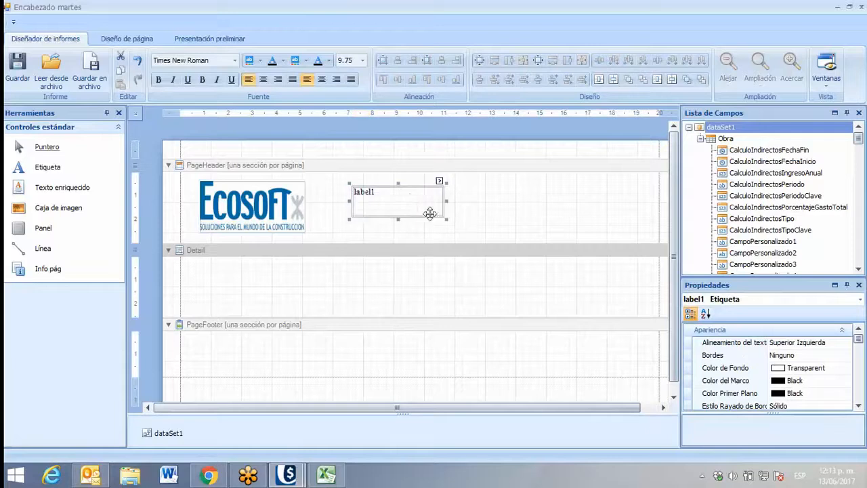
double_click(405, 197)
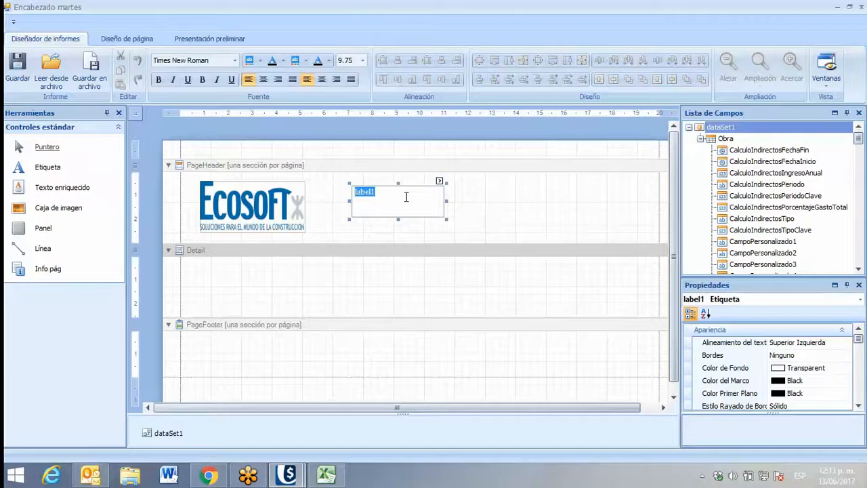
type("Presentacion")
key("BackSpace")
key("BackSpace")
type("ón de los martes d")
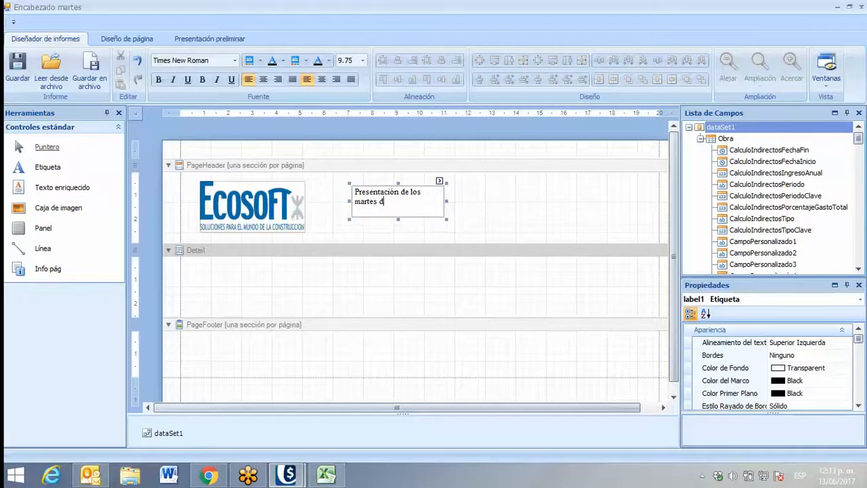
type("e OPUS17")
Widen the header label and format its text in Algerian, bold and underlined
left_click_drag(444, 195, 461, 196)
left_click(455, 182)
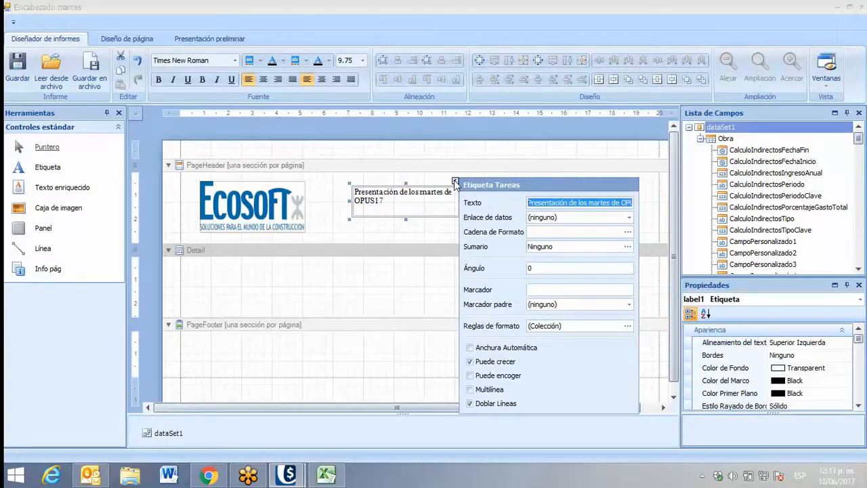
left_click(408, 225)
left_click(376, 203)
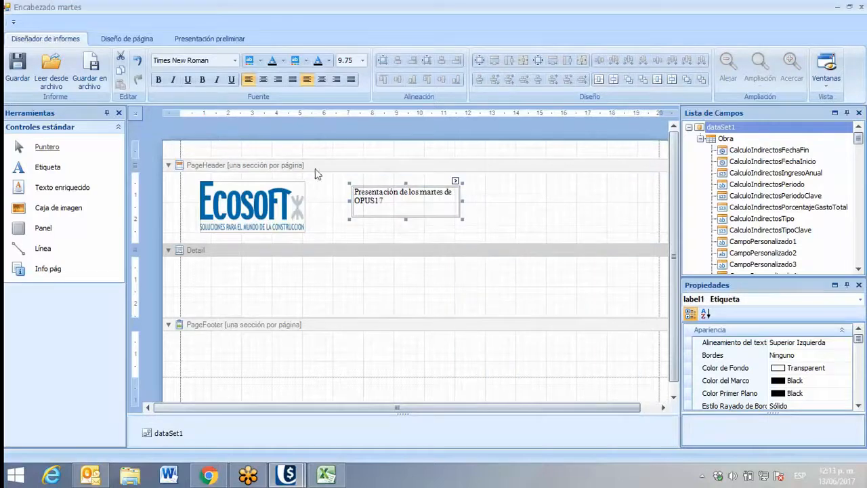
left_click(235, 60)
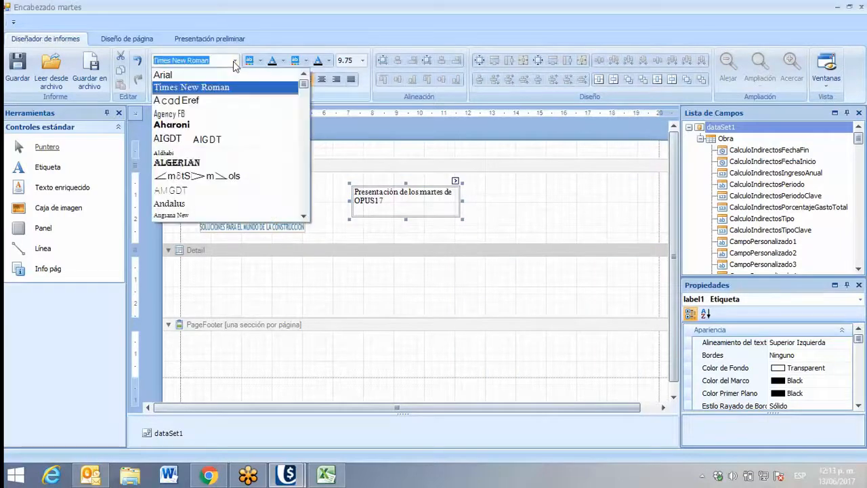
left_click(177, 163)
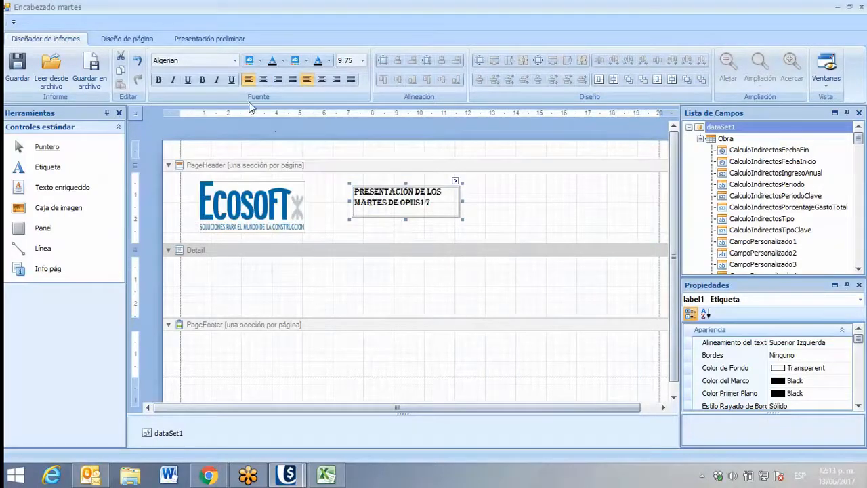
left_click(159, 79)
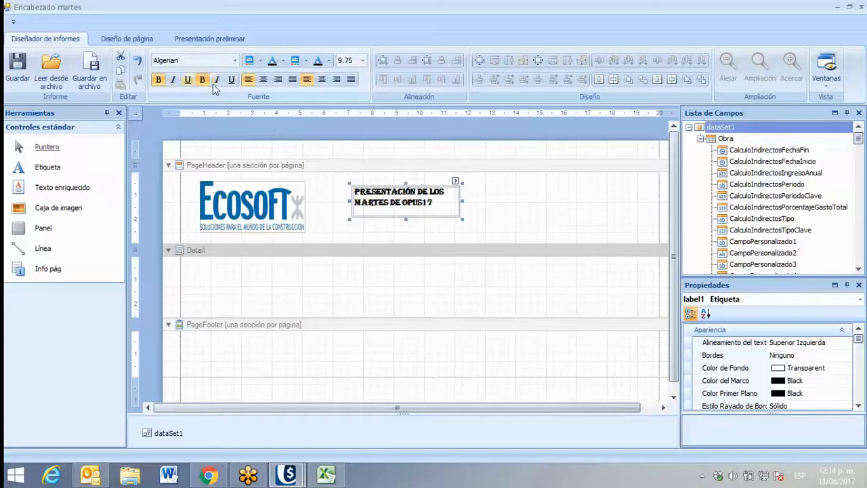
left_click(187, 80)
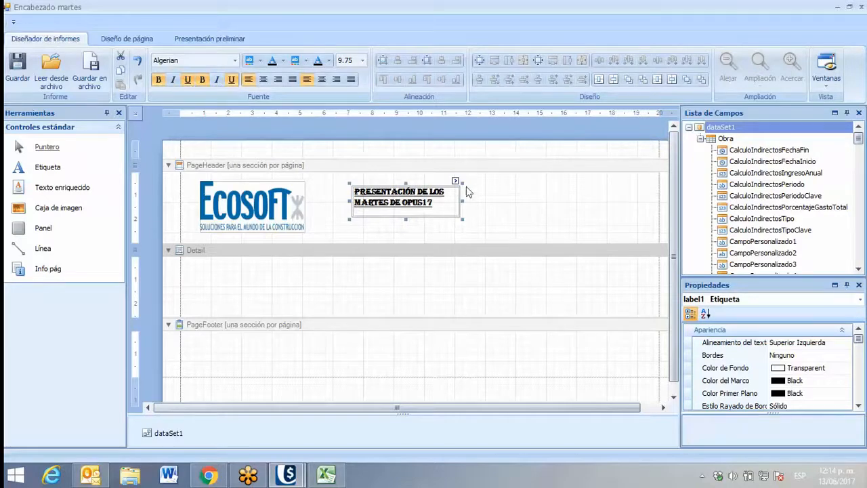
left_click_drag(462, 199, 479, 199)
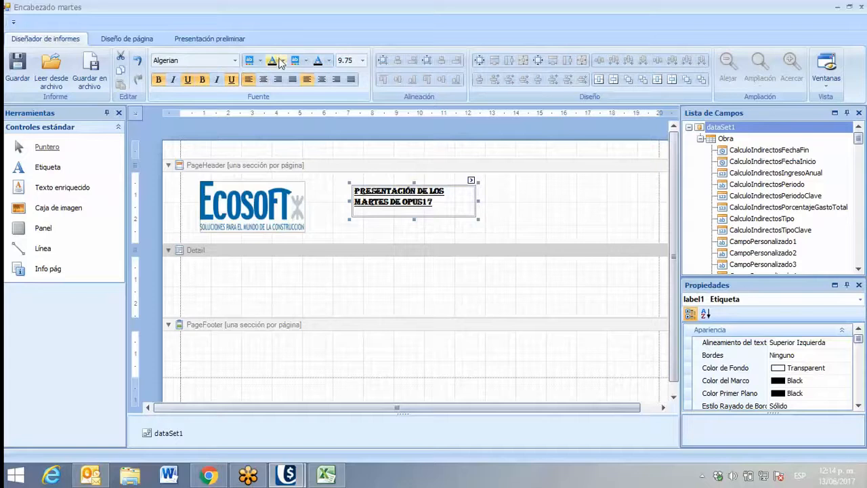
Set the header label's text colour to dark blue (0, 0, 192) and move the label closer to the logo
left_click(282, 61)
left_click(290, 109)
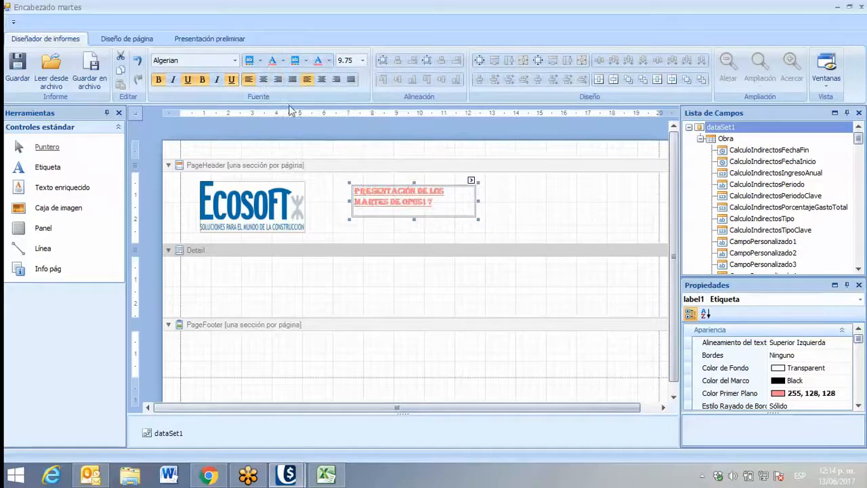
left_click(283, 62)
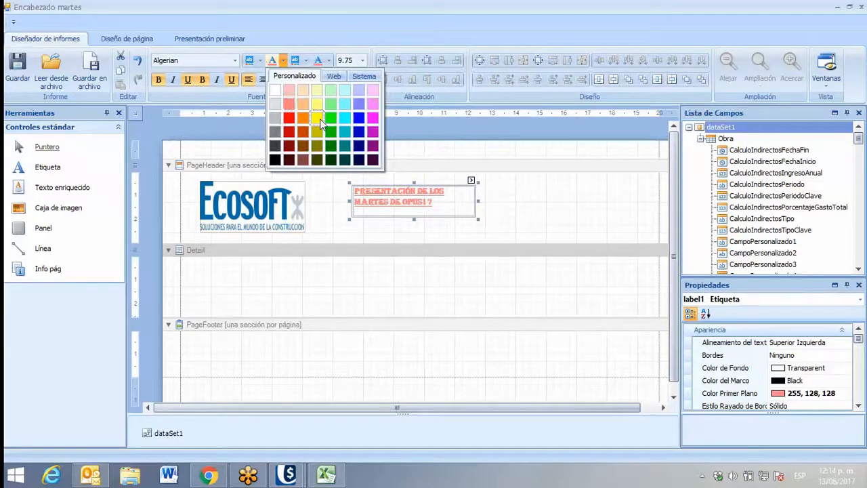
left_click(319, 119)
left_click(285, 62)
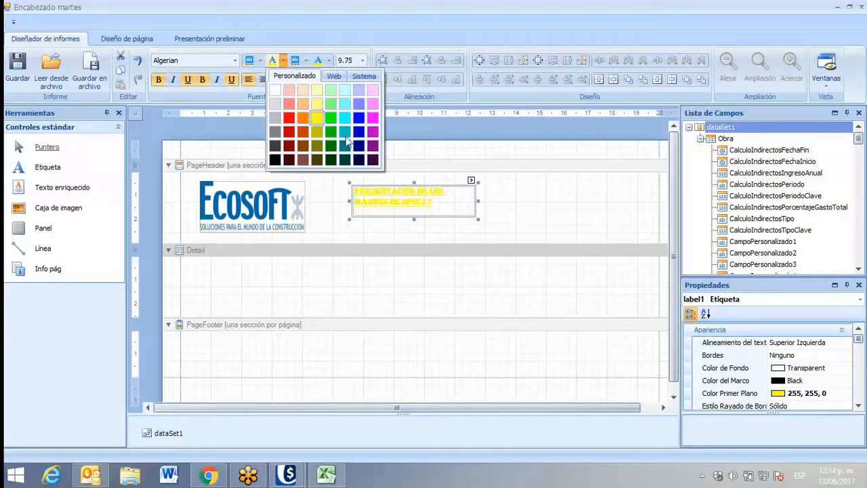
left_click(369, 145)
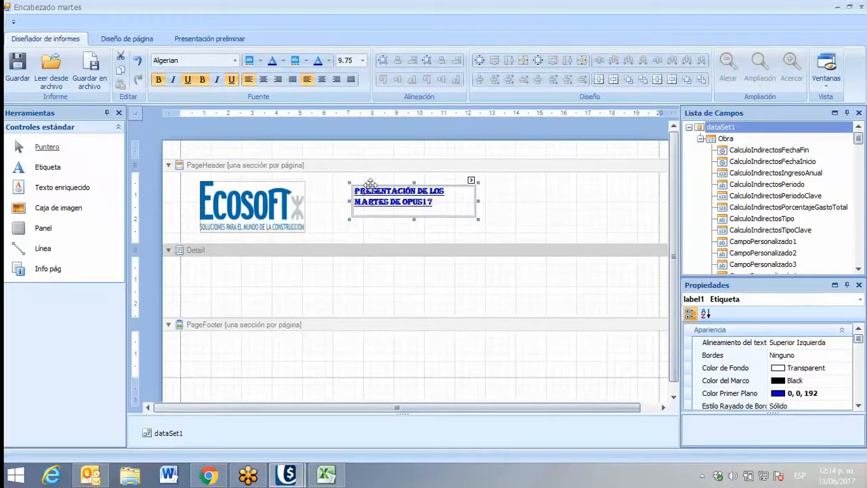
left_click_drag(370, 183, 346, 177)
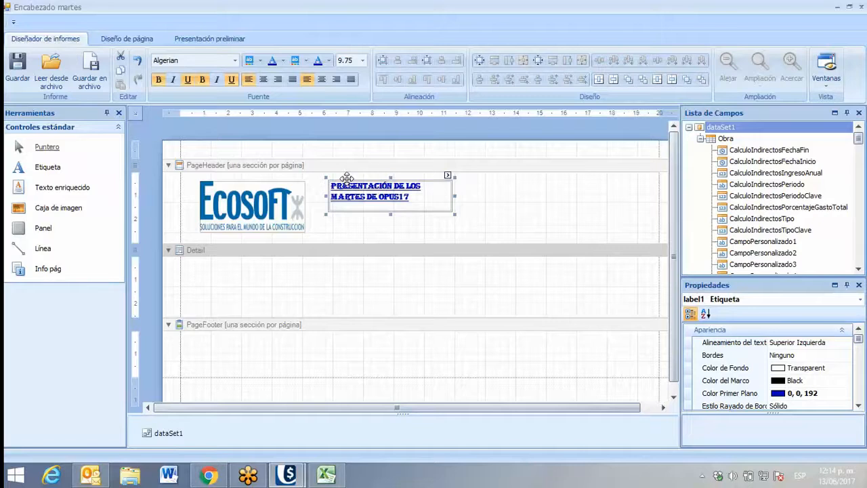
Place a panel about 7.5 cm wide and 2 cm high in the PageHeader, between the label and the right margin
left_click(60, 187)
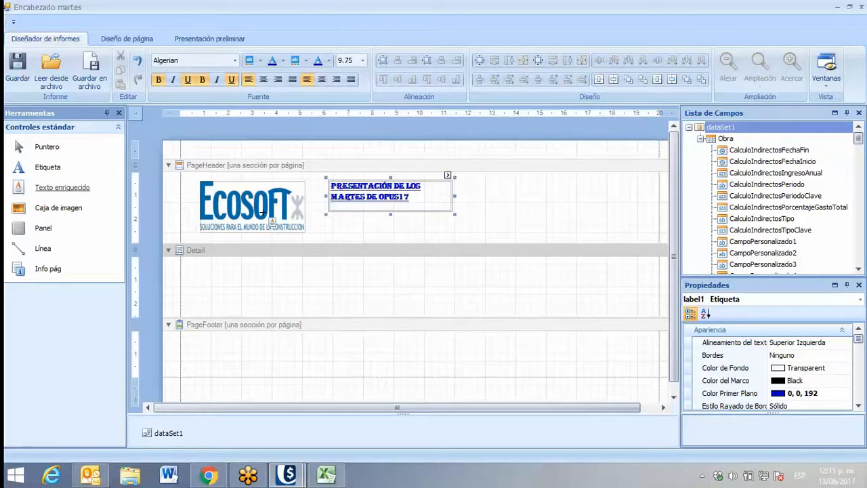
left_click_drag(34, 228, 566, 216)
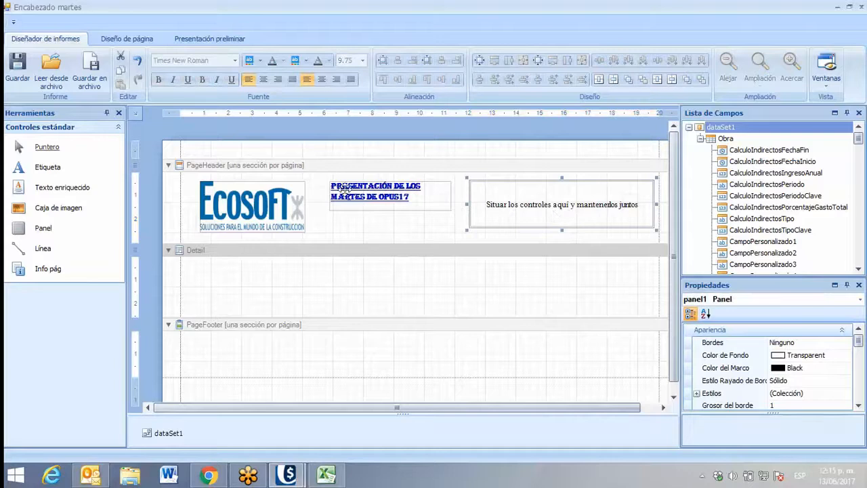
Enlarge the PageHeader panel to about 10.5 cm wide and 2.3 cm high, and place the title label and the logo inside it
left_click_drag(344, 190, 545, 198)
left_click(472, 231)
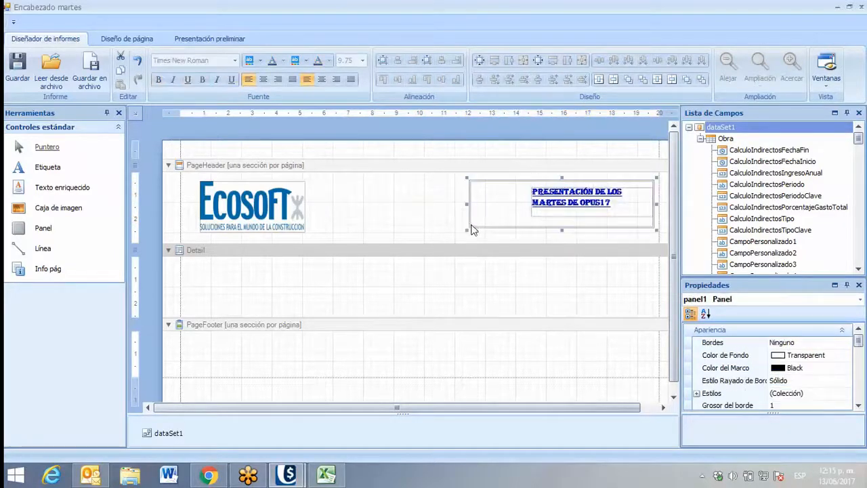
left_click_drag(472, 230, 398, 241)
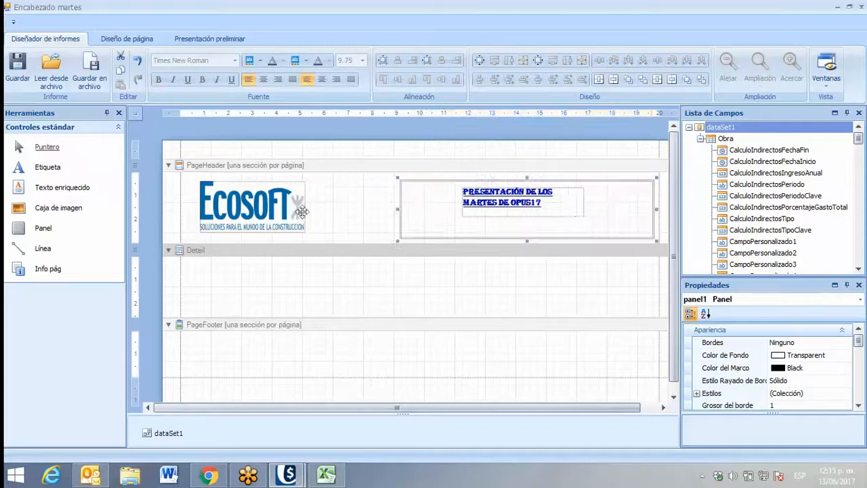
left_click_drag(535, 200, 599, 199)
left_click_drag(228, 201, 442, 200)
Move the panel containing the logo and title label to the left margin of the PageHeader
left_click(401, 193)
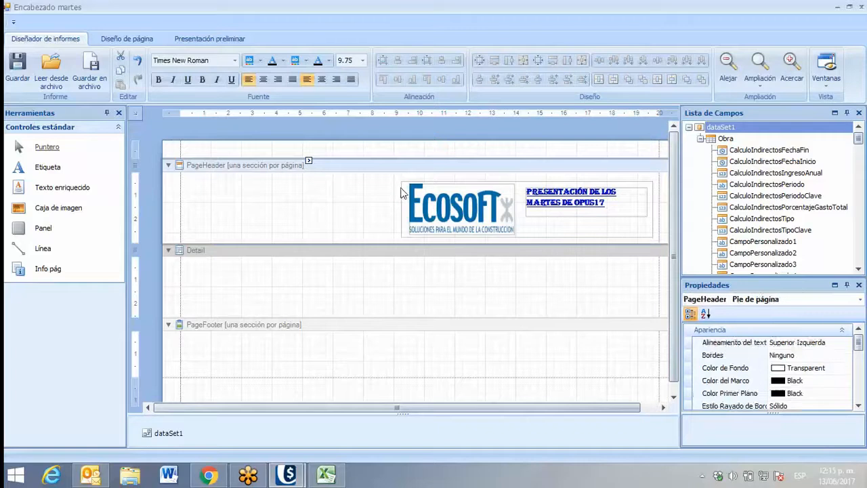
left_click(401, 193)
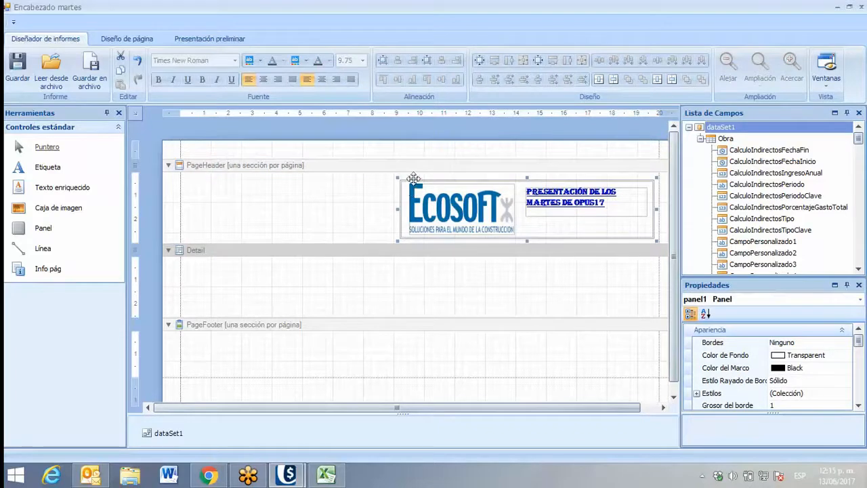
left_click_drag(410, 189, 200, 178)
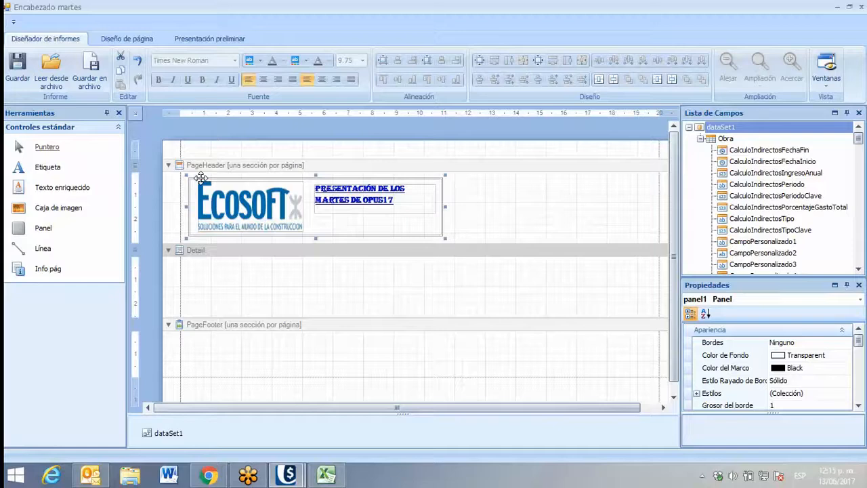
Insert the ObraNombre field from the Obra table into the PageHeader, to the right of the panel
left_click(857, 269)
left_click(857, 269)
left_click(857, 269)
left_click(858, 269)
left_click(857, 269)
left_click(857, 268)
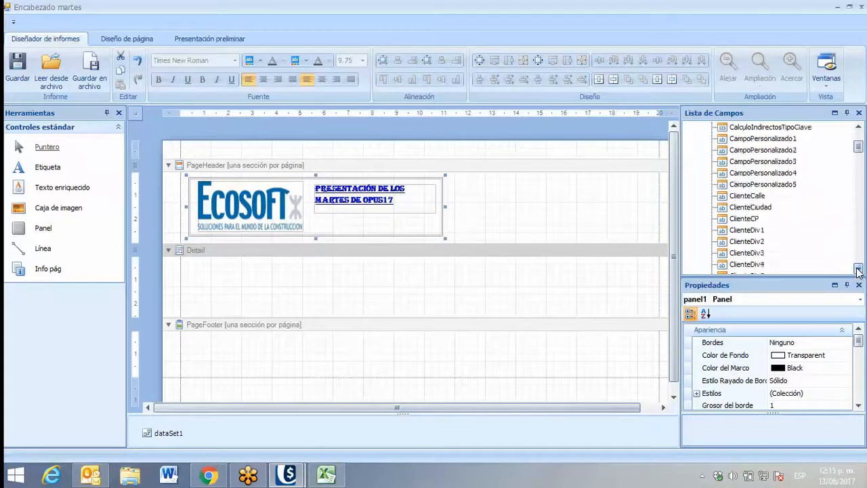
left_click(857, 269)
left_click(857, 269)
scroll(786, 205, "down", 3)
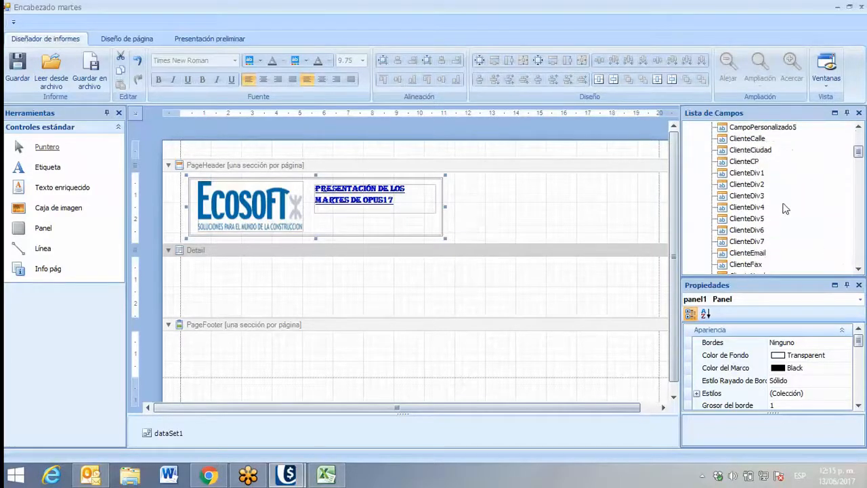
scroll(782, 209, "down", 15)
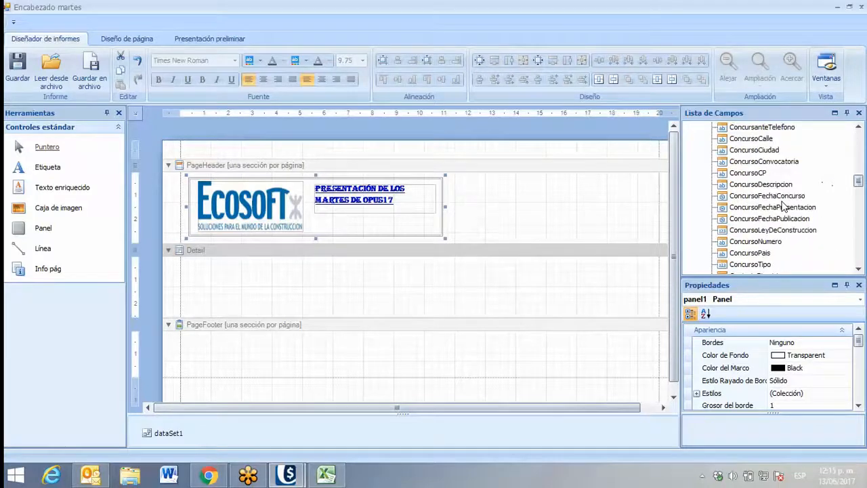
scroll(778, 212, "down", 12)
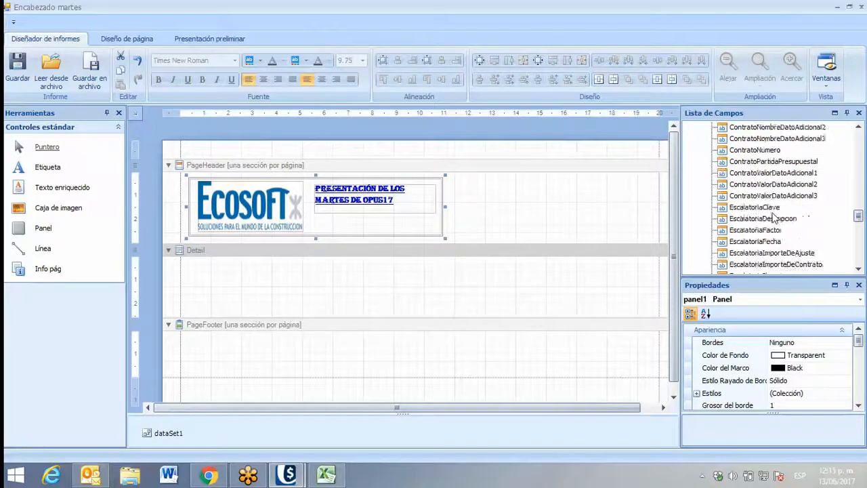
scroll(765, 222, "down", 2)
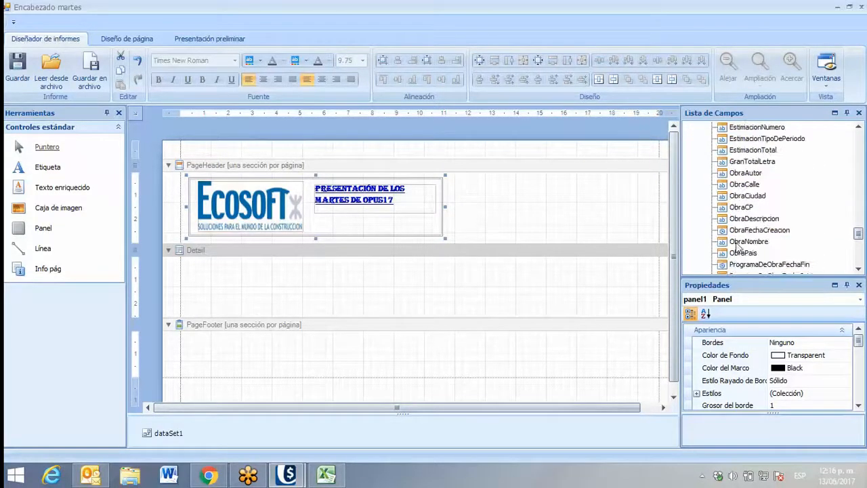
left_click(741, 242)
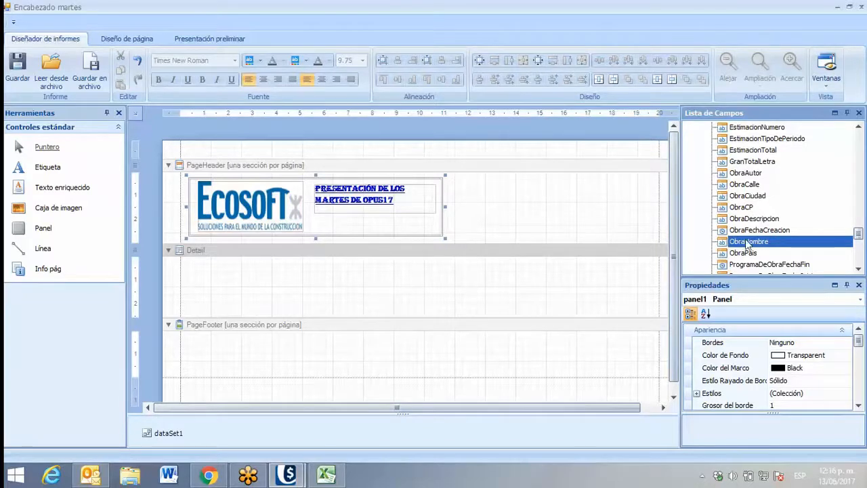
left_click_drag(745, 242, 594, 220)
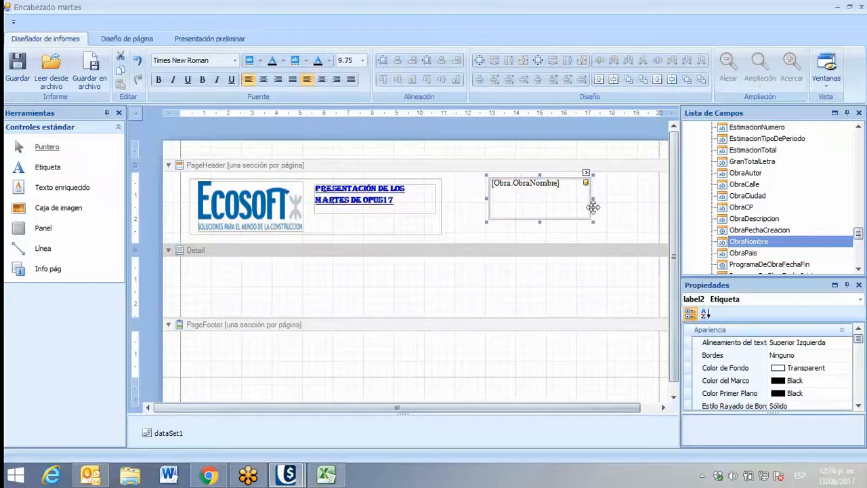
Format the ObraNombre field in Arial 14, bold and underlined, and widen it to about 5.8 cm
left_click(232, 59)
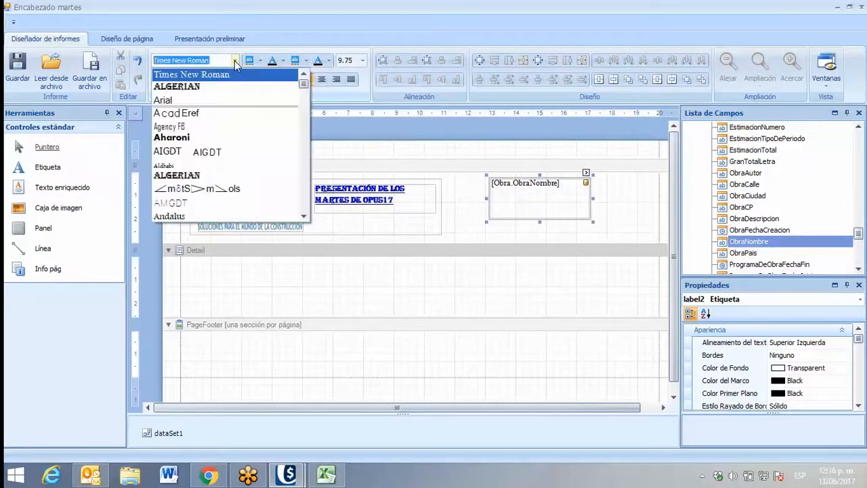
left_click(193, 97)
left_click(363, 61)
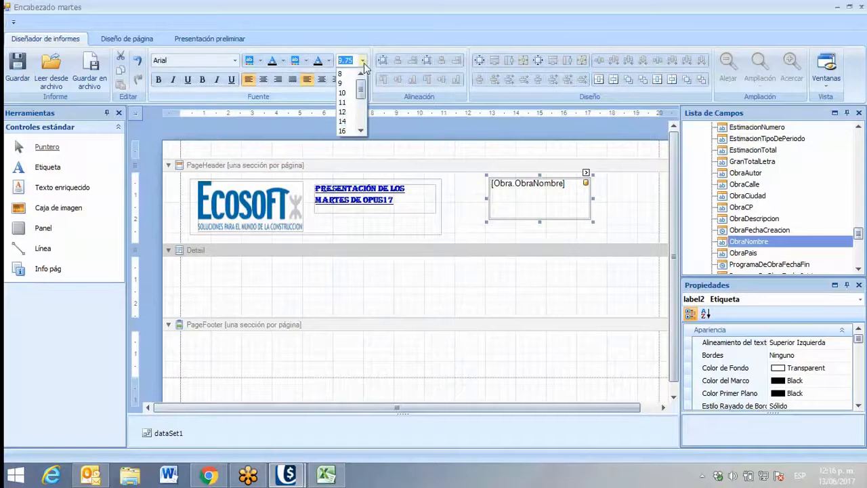
left_click(344, 122)
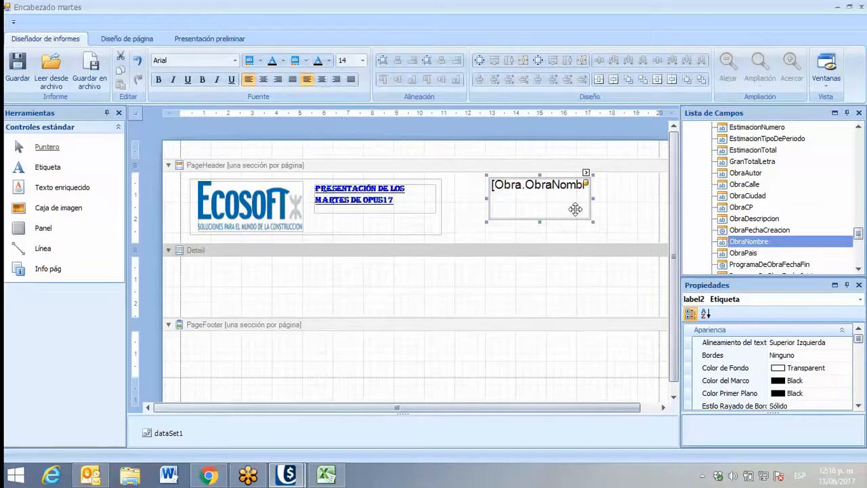
left_click_drag(593, 221, 631, 225)
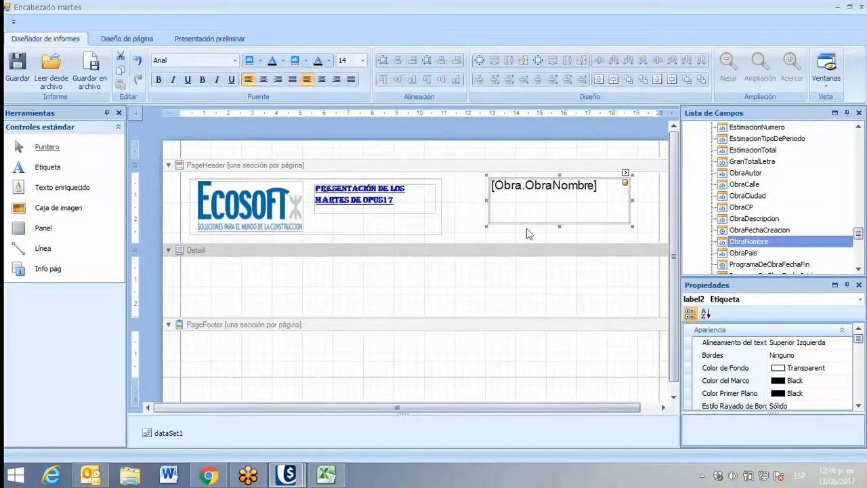
left_click(158, 79)
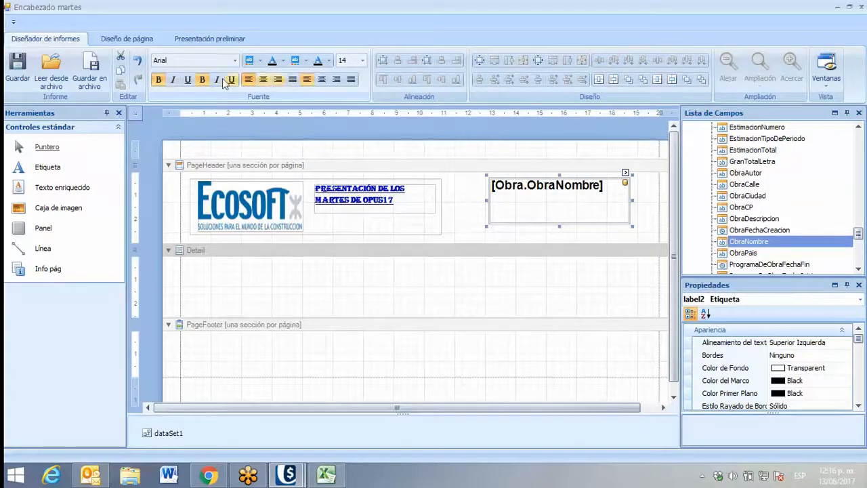
left_click(187, 85)
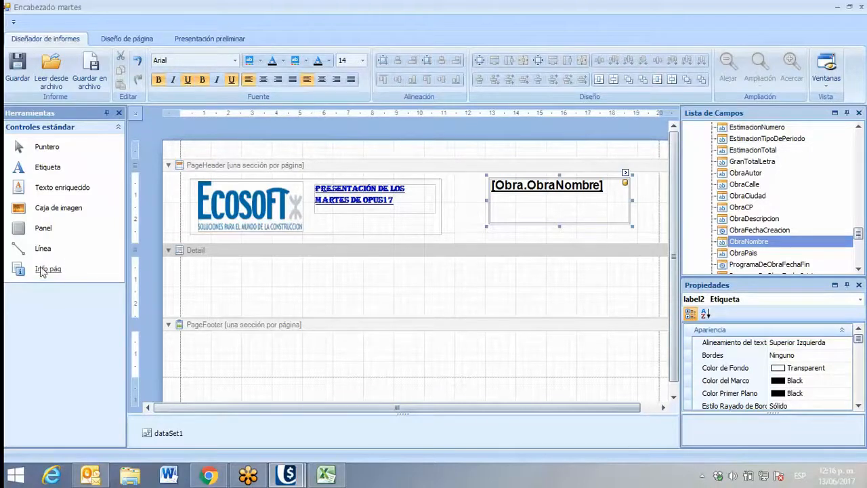
Add a page info control near the right margin of the PageFooter and set its page information to Número de Página
left_click_drag(44, 273, 605, 350)
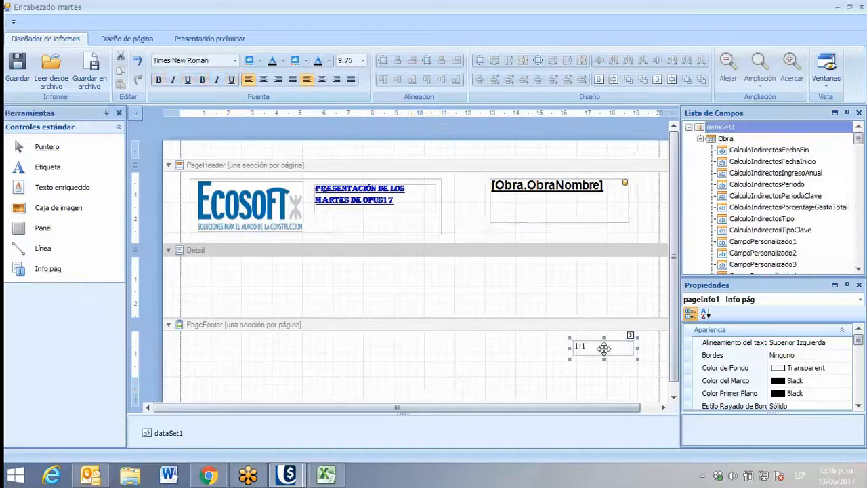
left_click(629, 336)
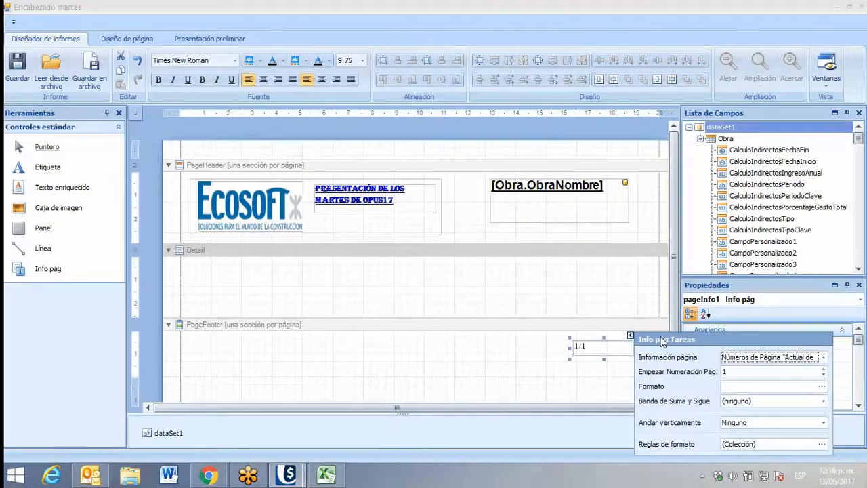
left_click(824, 357)
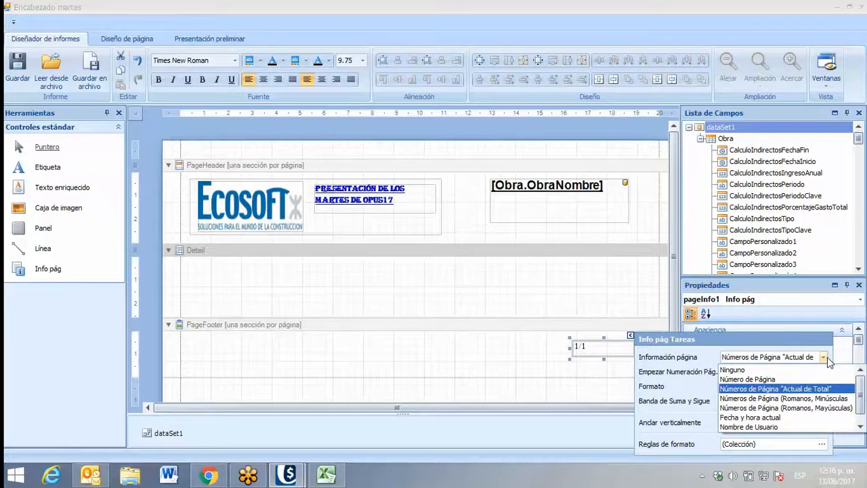
left_click(764, 380)
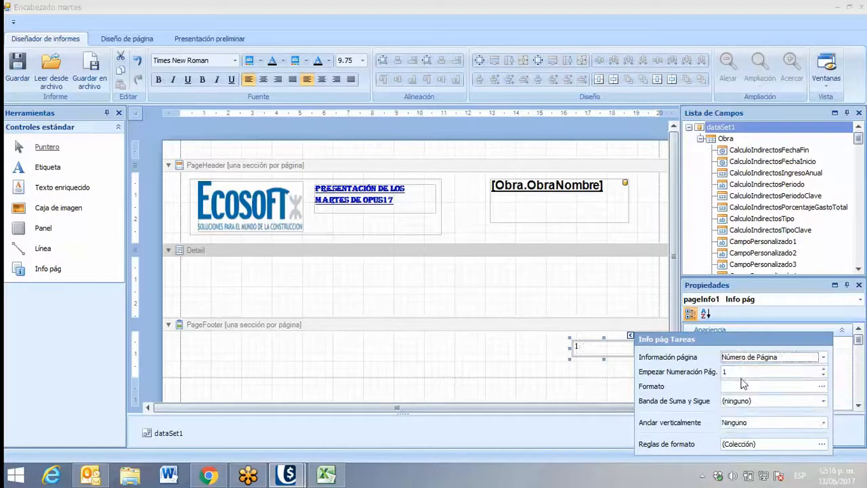
left_click(597, 374)
left_click(593, 344)
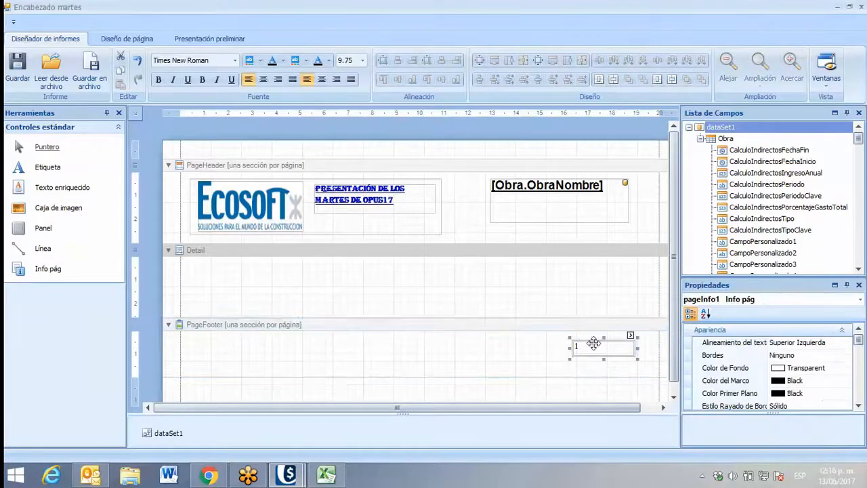
left_click_drag(593, 344, 604, 346)
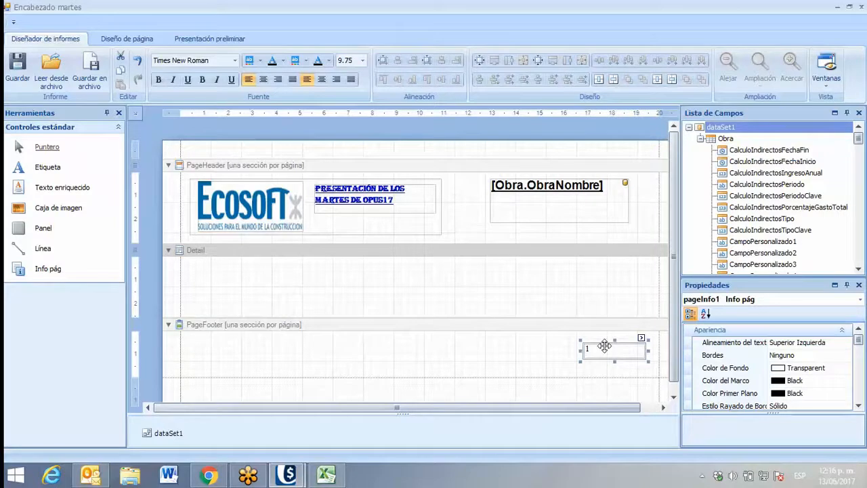
left_click(640, 337)
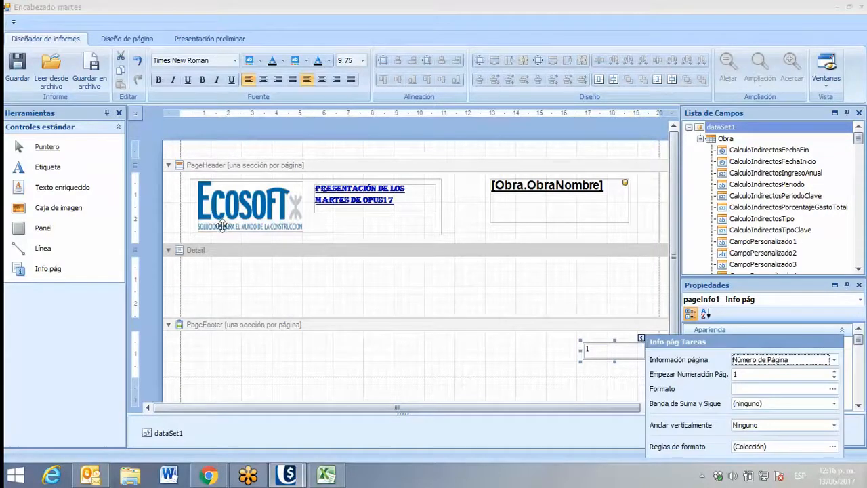
left_click(256, 346)
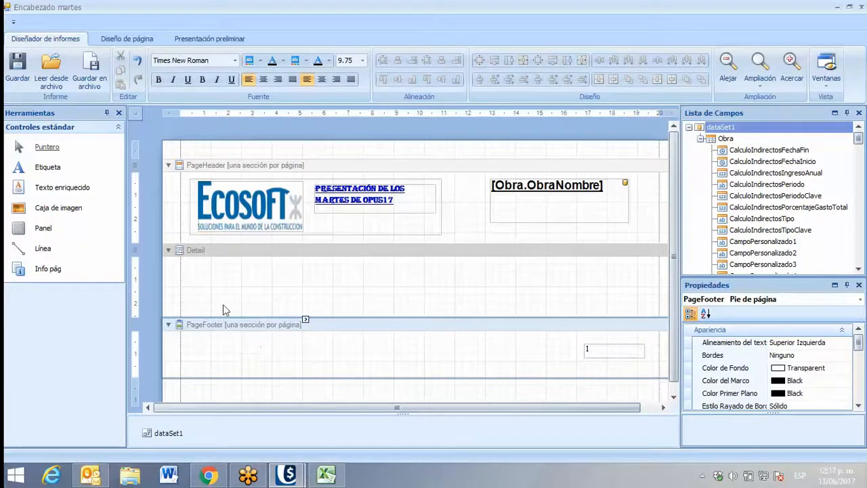
Save the header format and check its header and page number in the print preview
left_click(13, 73)
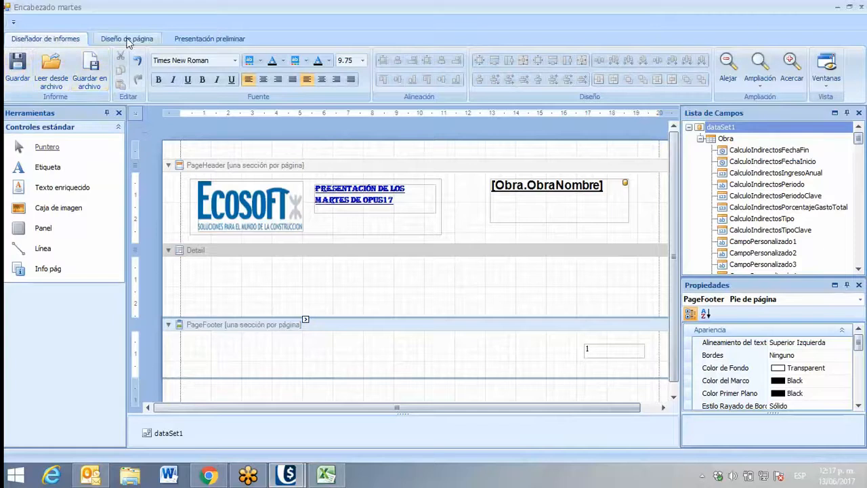
left_click(186, 42)
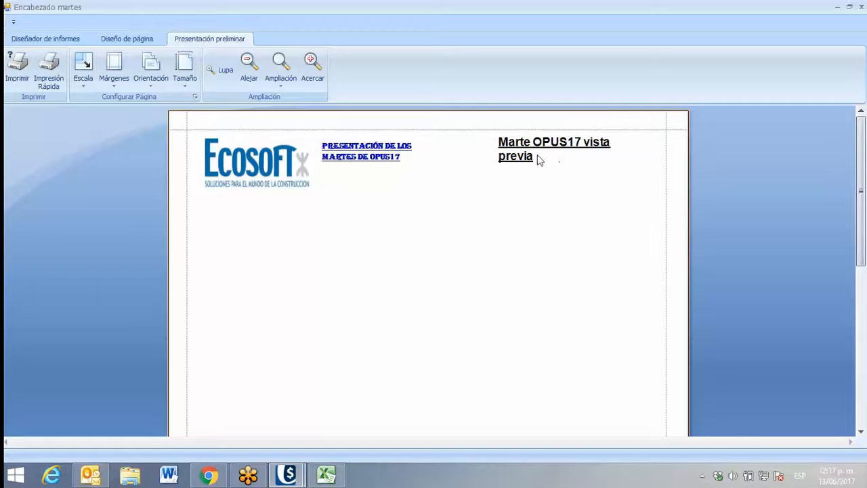
scroll(413, 203, "down", 5)
scroll(406, 236, "down", 2)
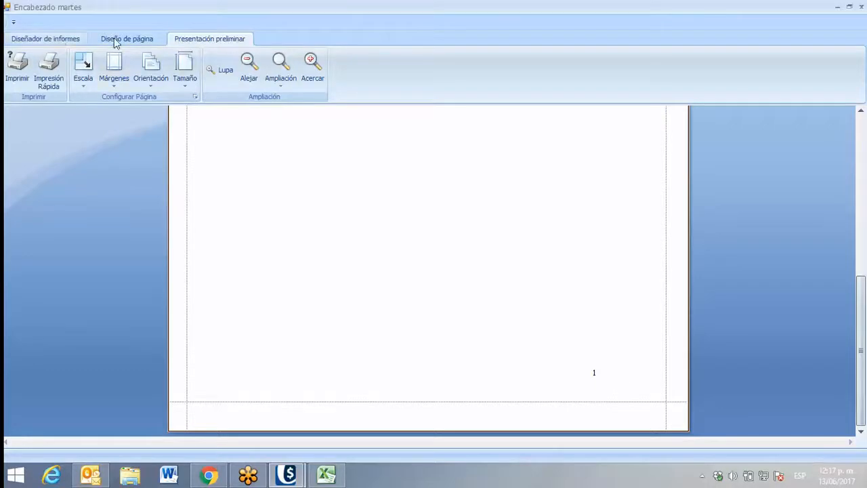
Return to the report design, save the format and close the designer, keeping the changes
left_click(59, 36)
left_click(59, 39)
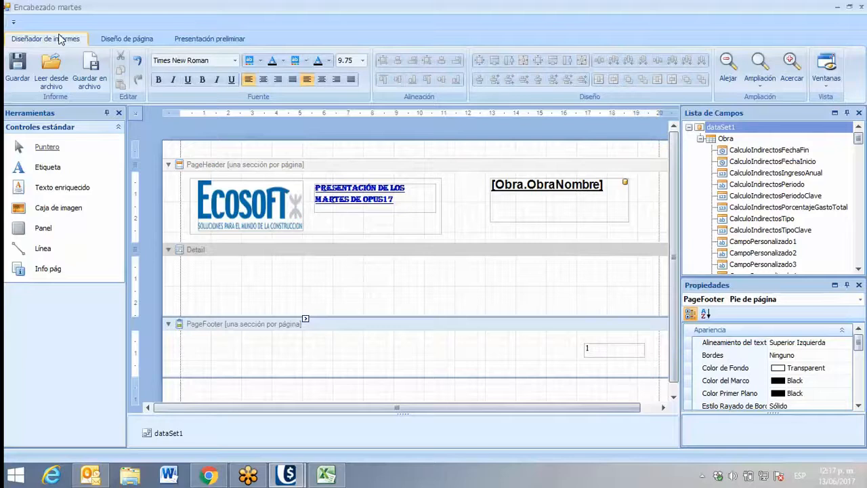
left_click(10, 61)
left_click(863, 9)
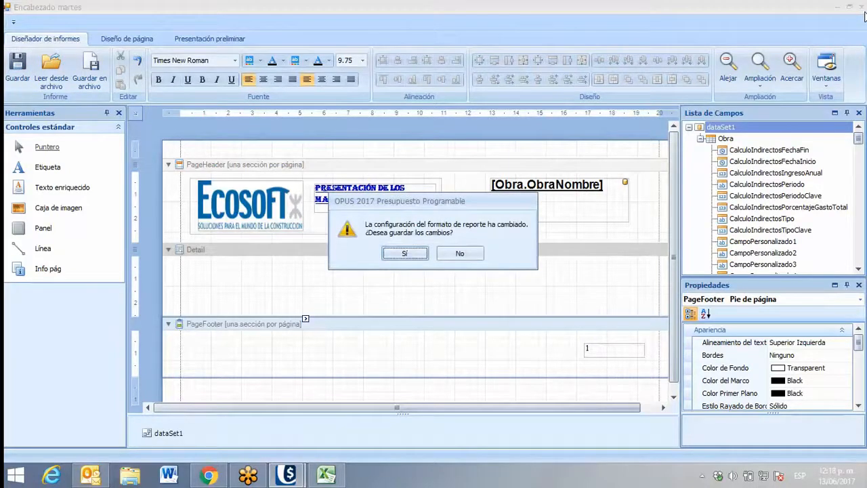
left_click(406, 254)
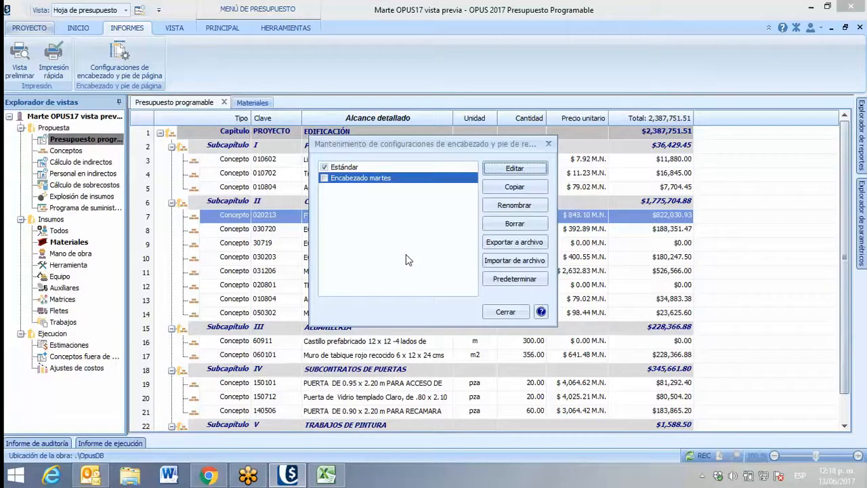
Export the "Encabezado martes" configuration to the Dropbox folder as "Encabezado 1.encabezado"
left_click(346, 177)
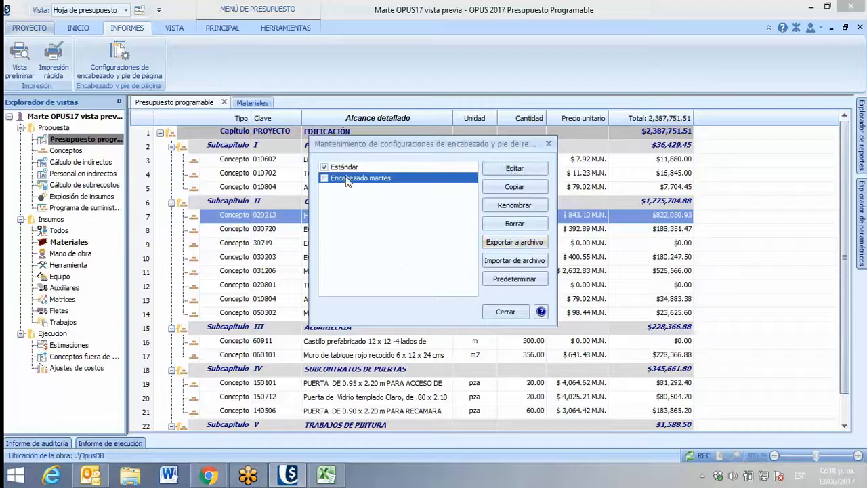
left_click(494, 247)
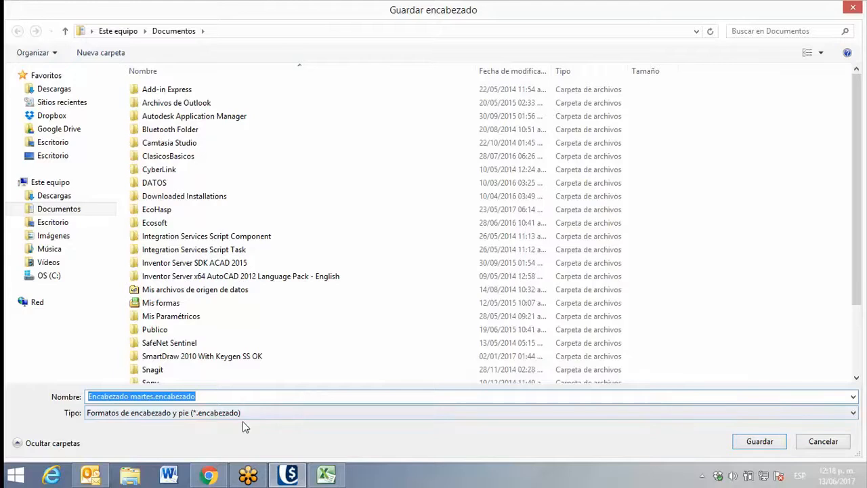
left_click(66, 134)
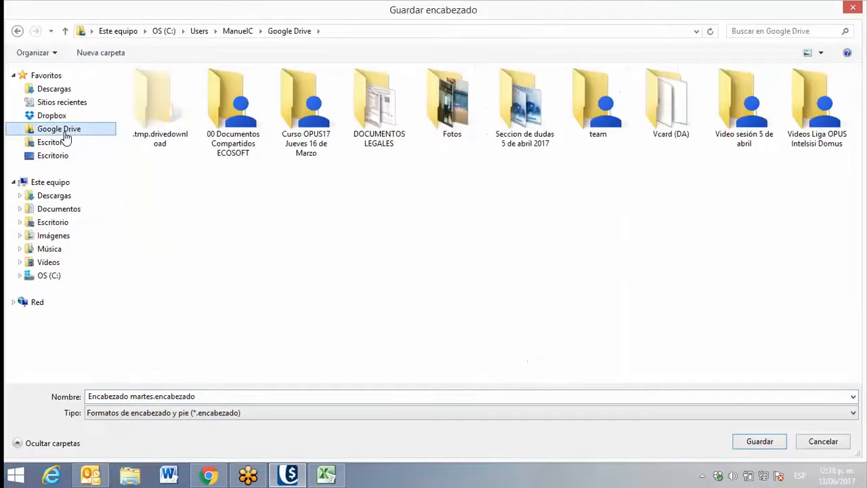
left_click(53, 117)
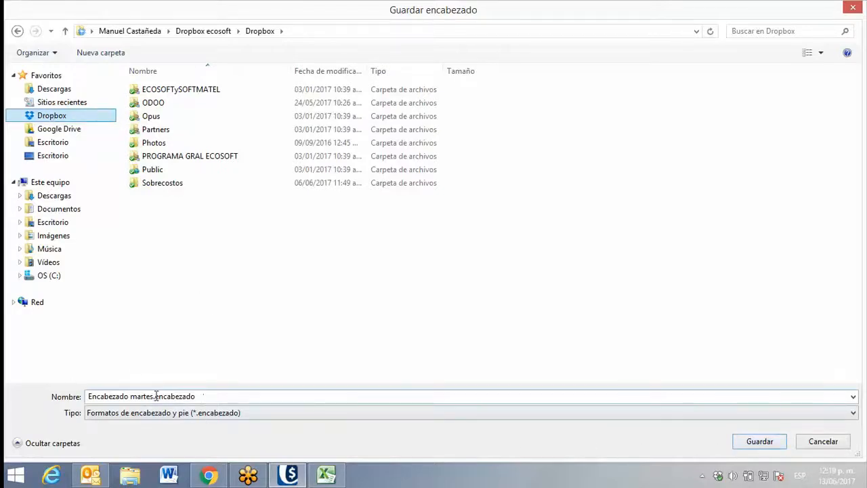
left_click(91, 398)
left_click_drag(91, 398, 153, 398)
key("BackSpace")
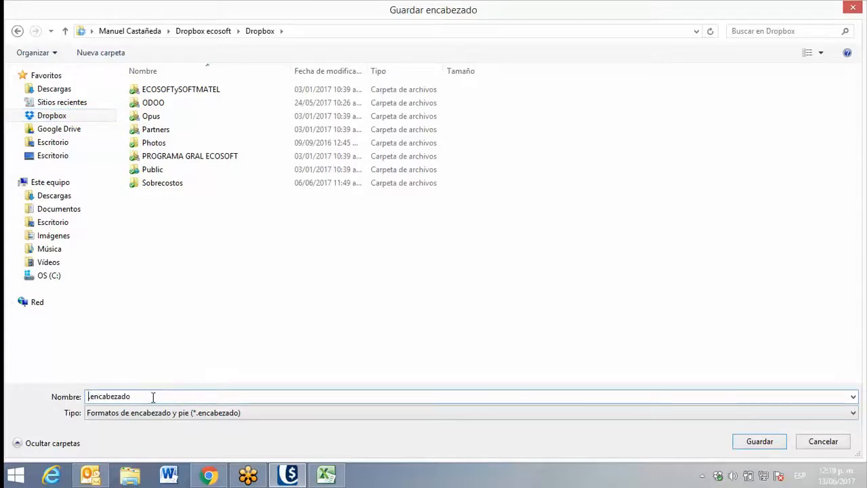
type("Encabezado 1")
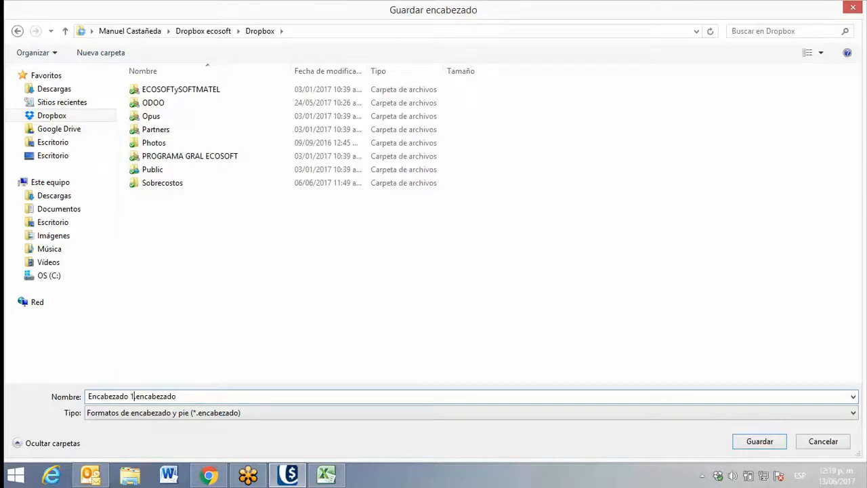
key("Return")
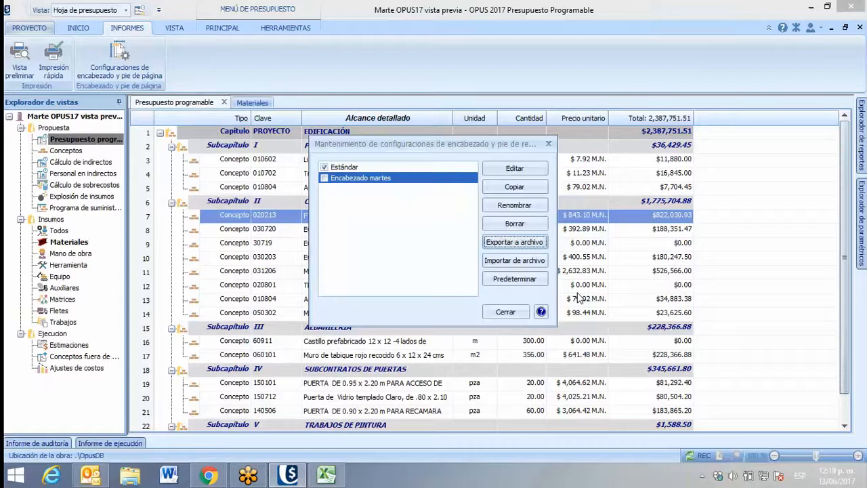
Look for the exported header file in the Dropbox folder as an import source, and leave without importing it
left_click(499, 262)
left_click(49, 116)
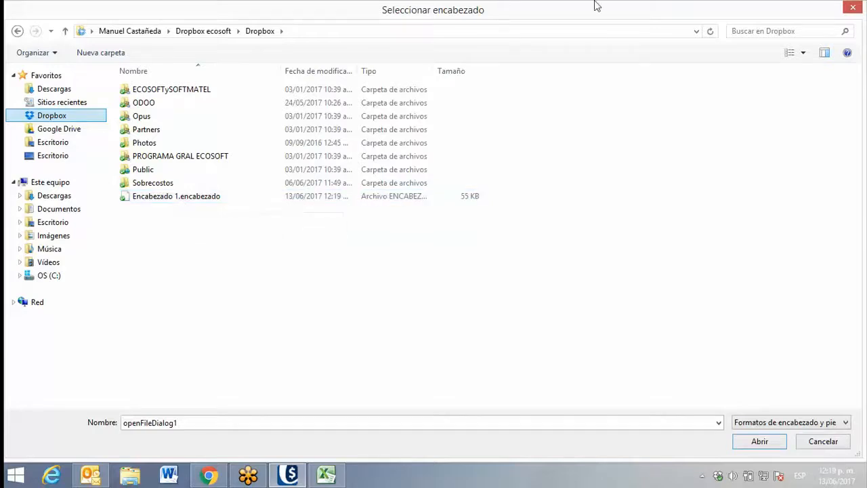
left_click(853, 8)
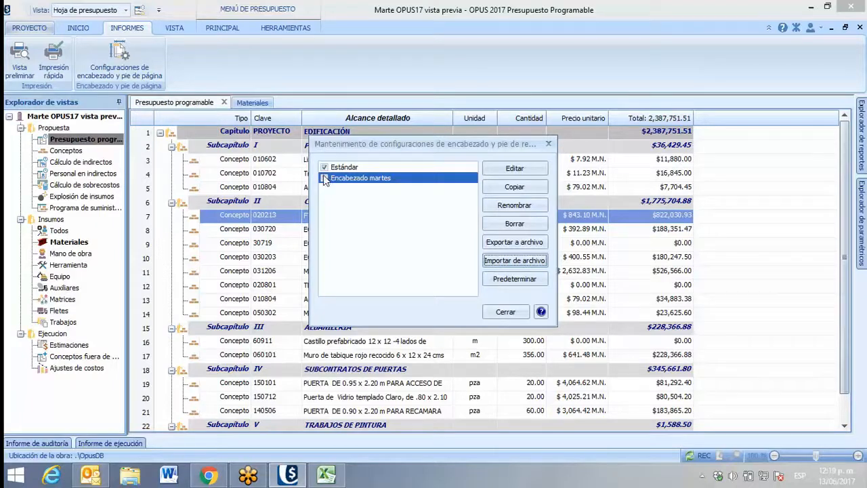
Set "Encabezado martes" as the default header and footer configuration and close the configuration maintenance window
left_click(488, 279)
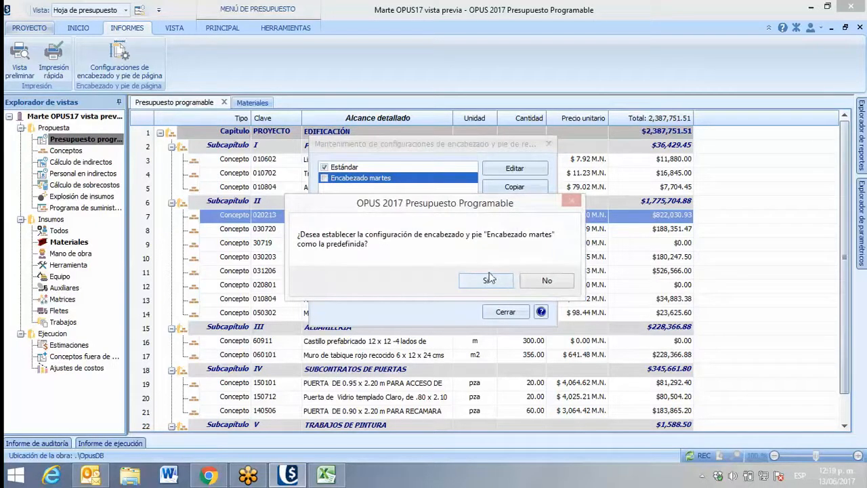
left_click(485, 281)
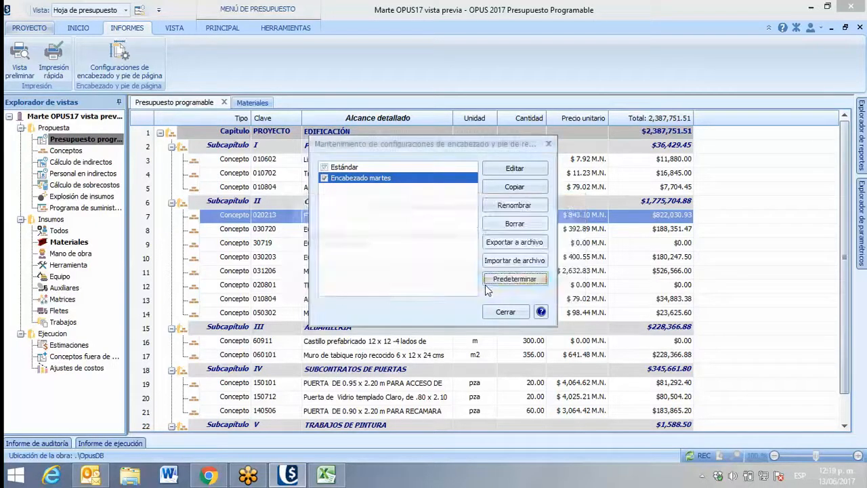
left_click(504, 313)
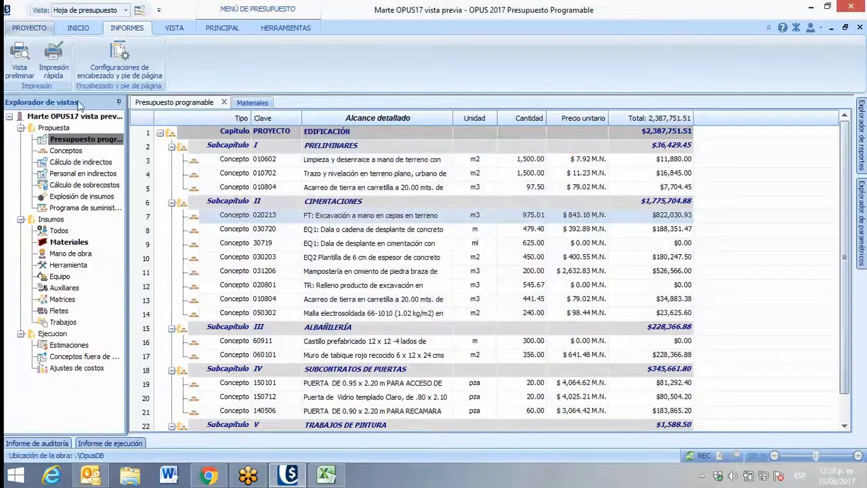
Generate the print preview of the Presupuesto report with the "Encabezado martes" header and footer
left_click(21, 71)
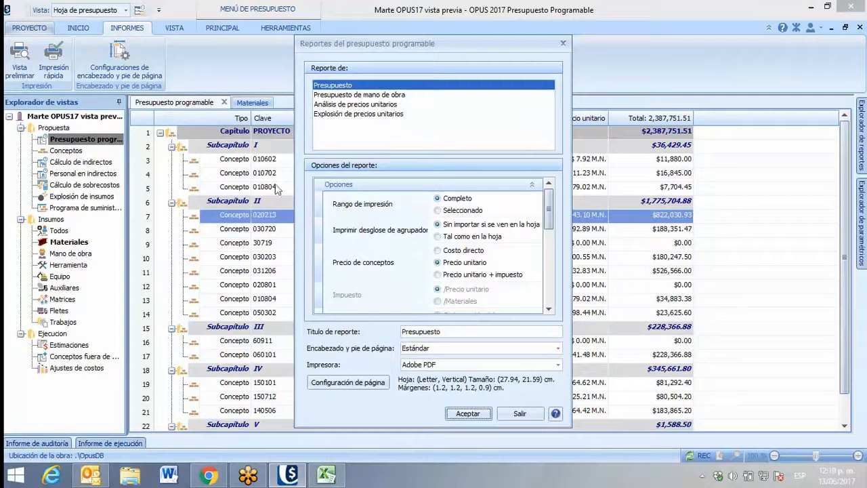
left_click(482, 355)
left_click(455, 369)
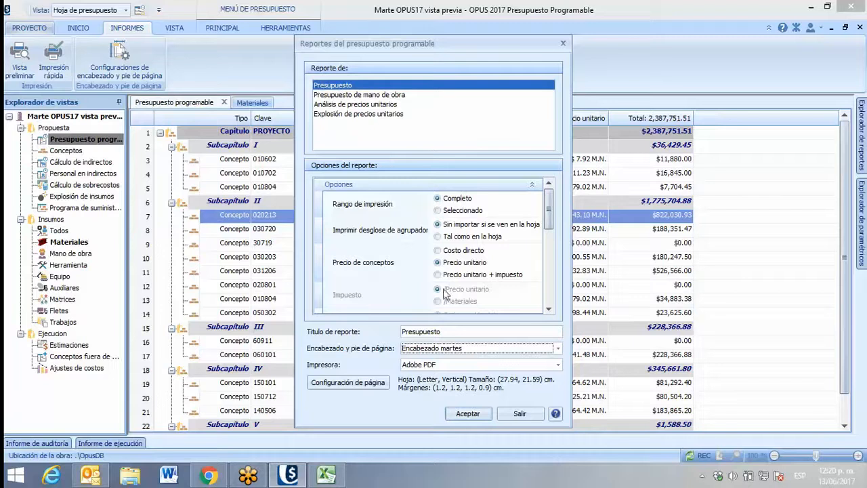
left_click(467, 414)
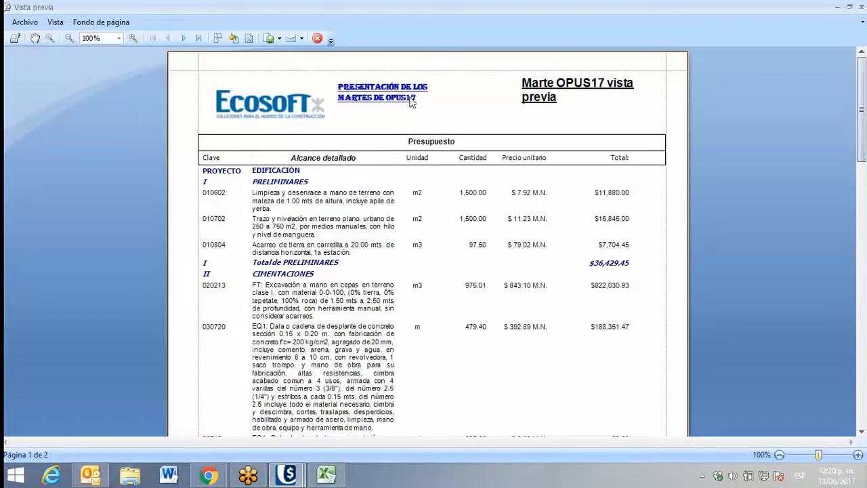
Check the header and page number on both pages of the Presupuesto preview and close it
scroll(605, 217, "down", 10)
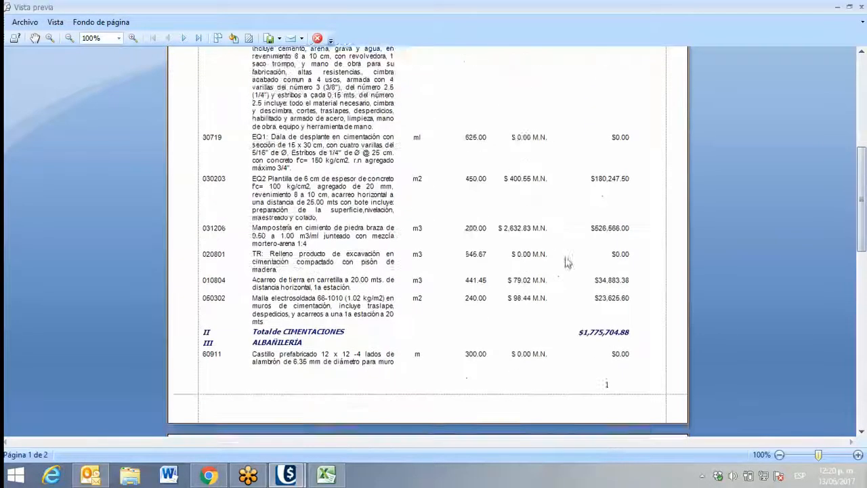
scroll(615, 333, "down", 4)
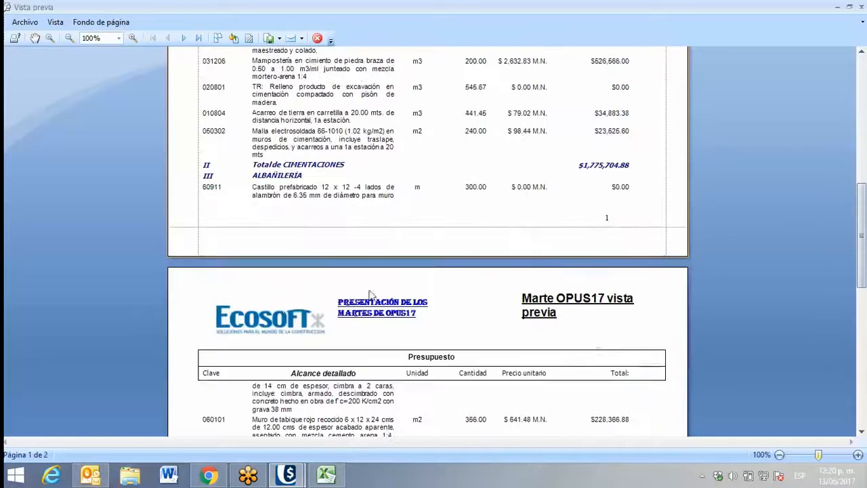
scroll(363, 293, "down", 2)
scroll(363, 293, "down", 13)
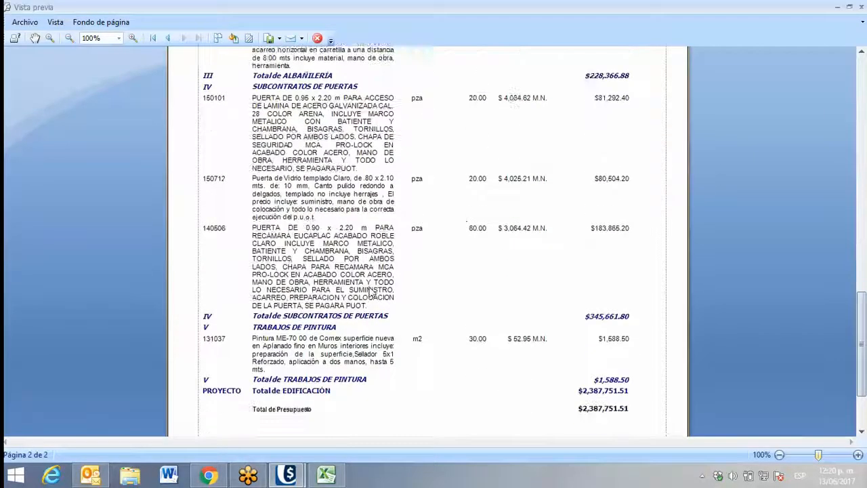
left_click(861, 6)
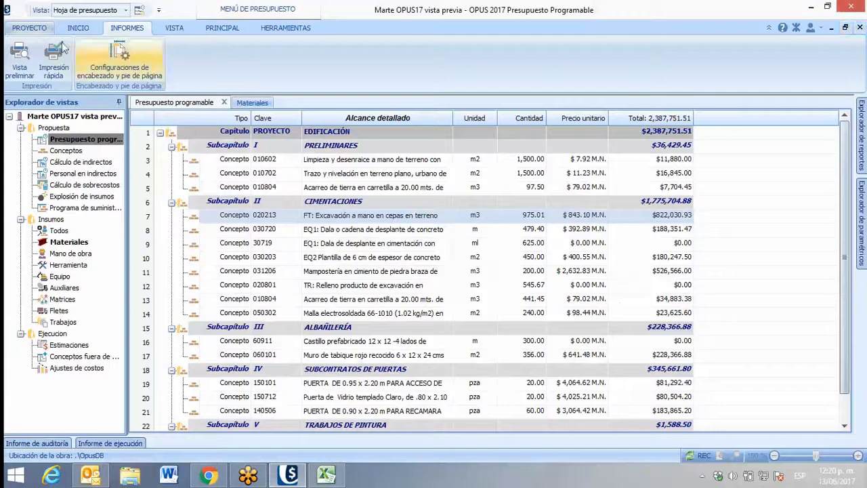
Generate the print preview of the Análisis de precios unitarios report with the "Encabezado martes" header and footer
left_click(19, 57)
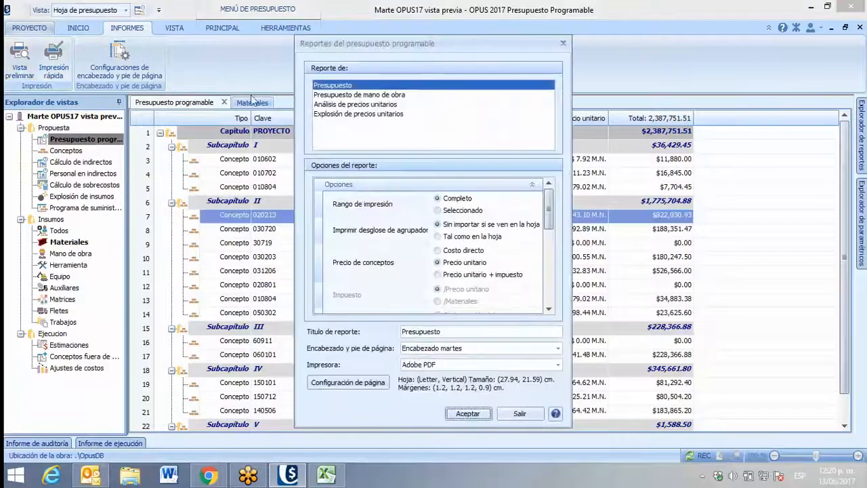
left_click(353, 104)
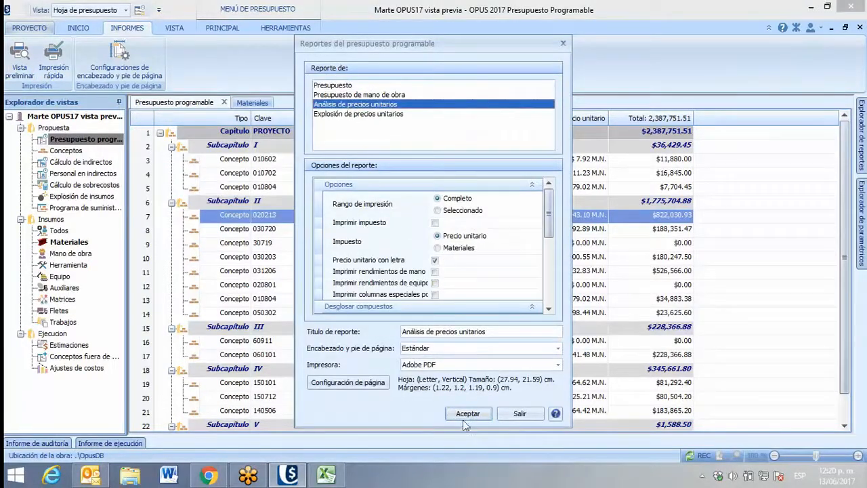
left_click(430, 348)
left_click(428, 370)
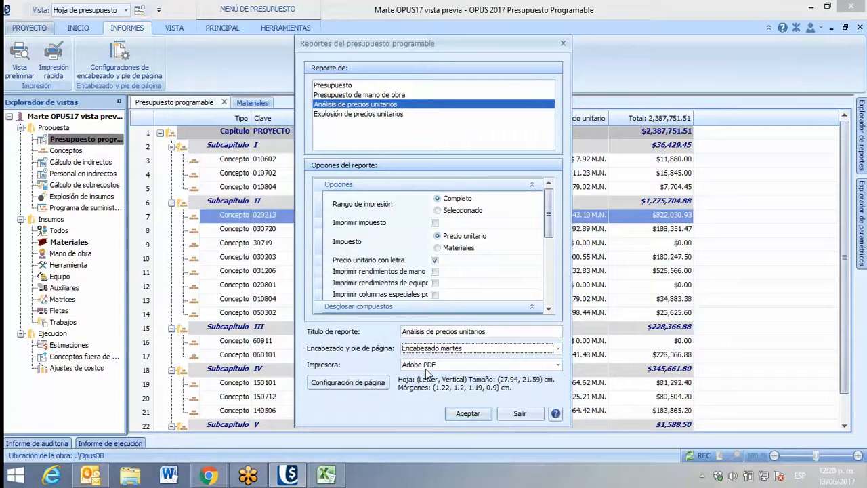
left_click(465, 412)
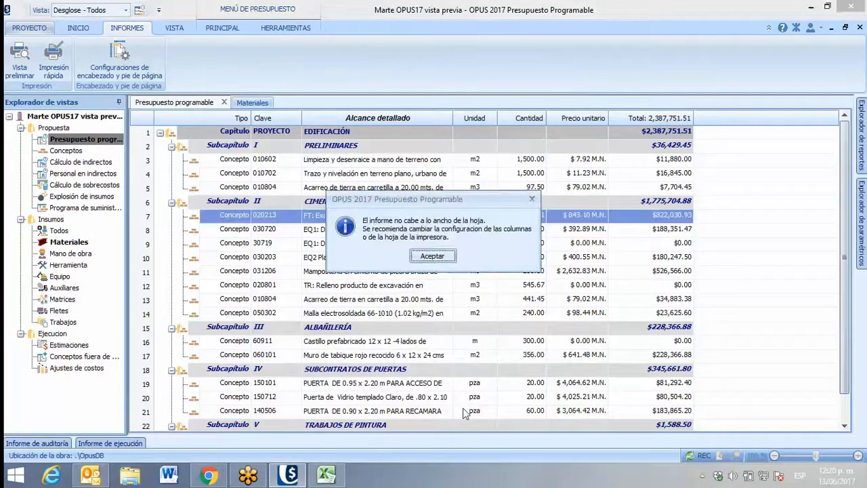
left_click(433, 256)
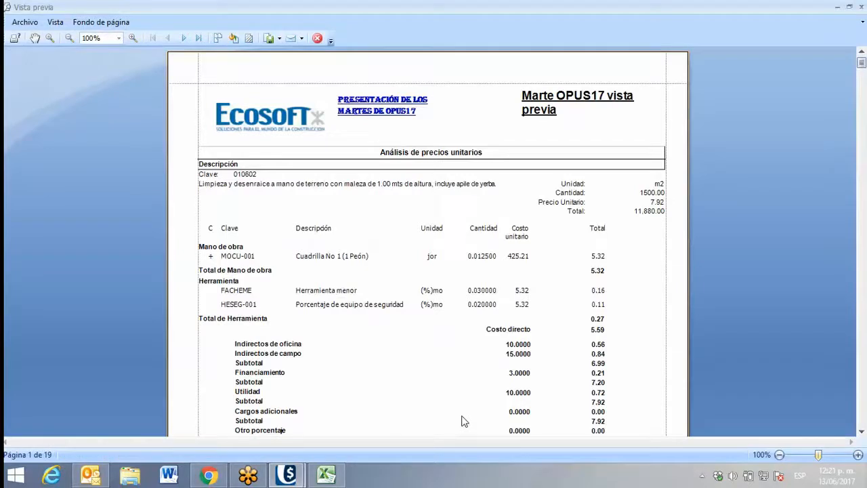
Check the header and page number on the first pages of the Análisis de precios unitarios preview and close it
scroll(406, 291, "down", 5)
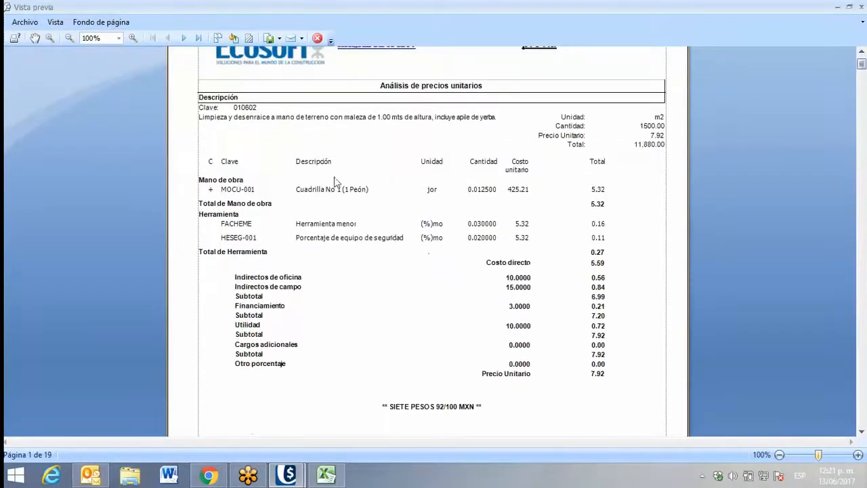
scroll(332, 203, "down", 3)
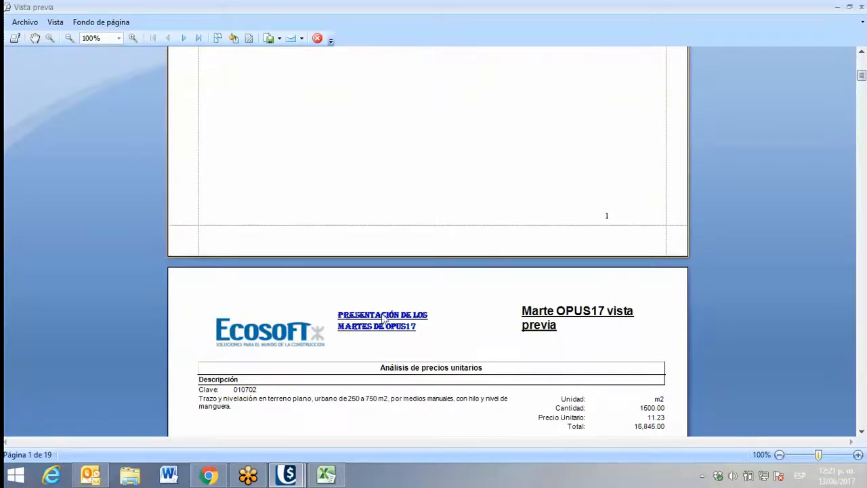
scroll(408, 309, "down", 5)
scroll(407, 305, "down", 15)
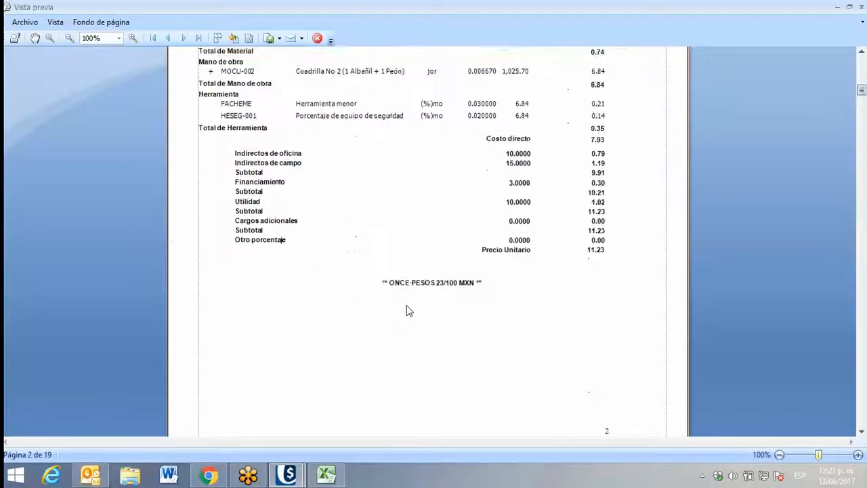
scroll(407, 307, "down", 9)
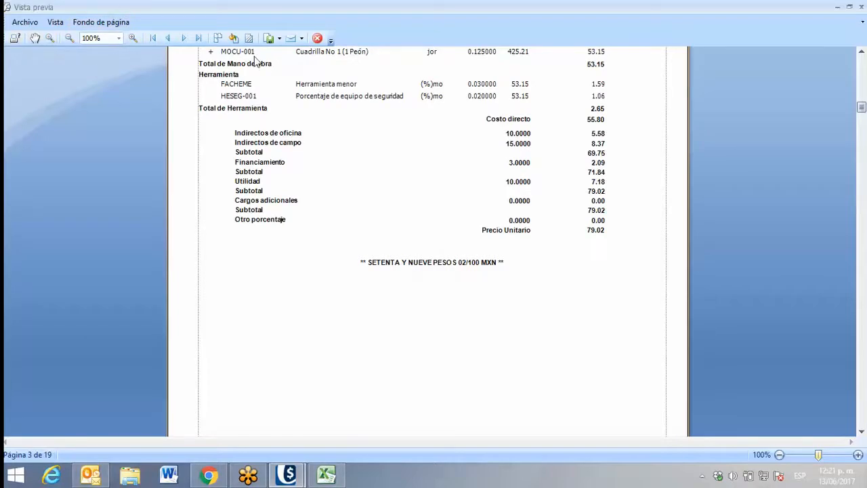
left_click(317, 40)
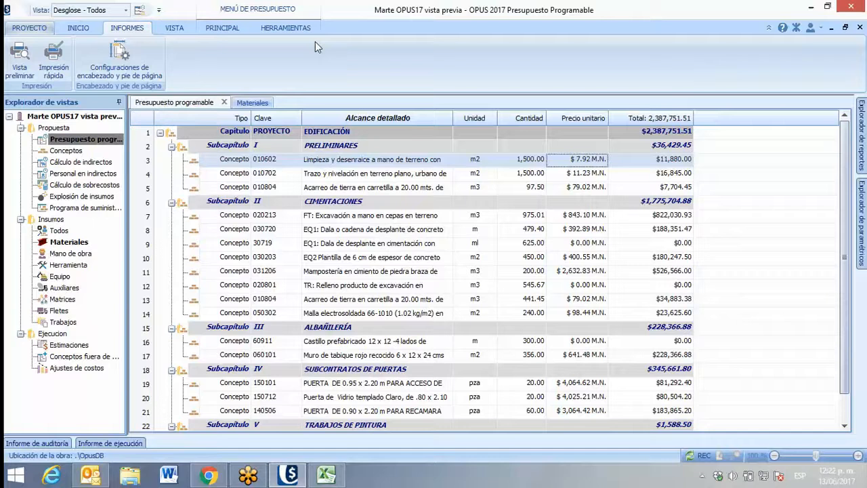
left_click(128, 53)
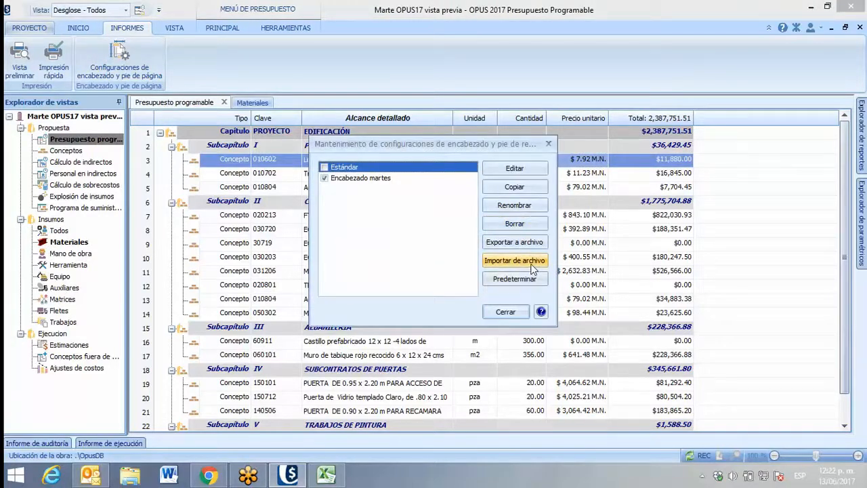
left_click(394, 178)
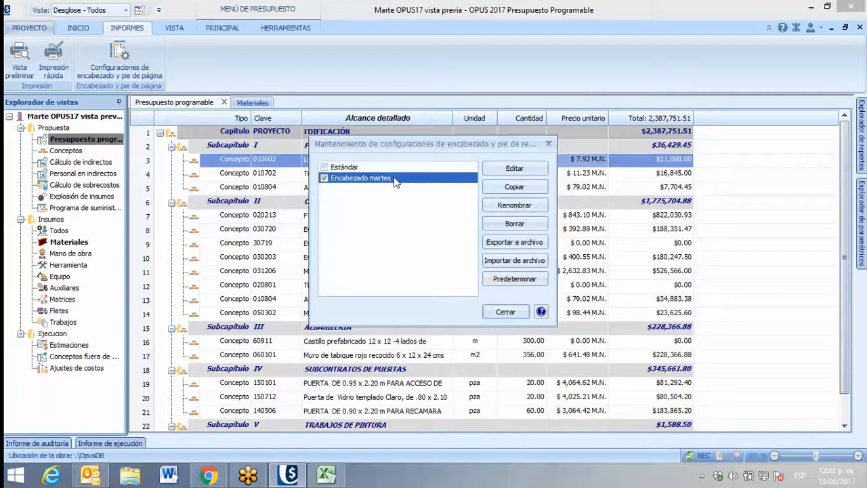
left_click(511, 189)
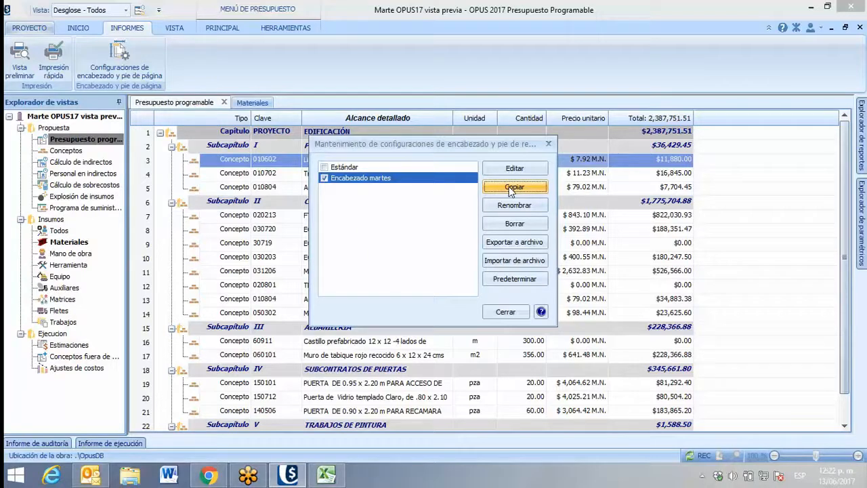
left_click(548, 144)
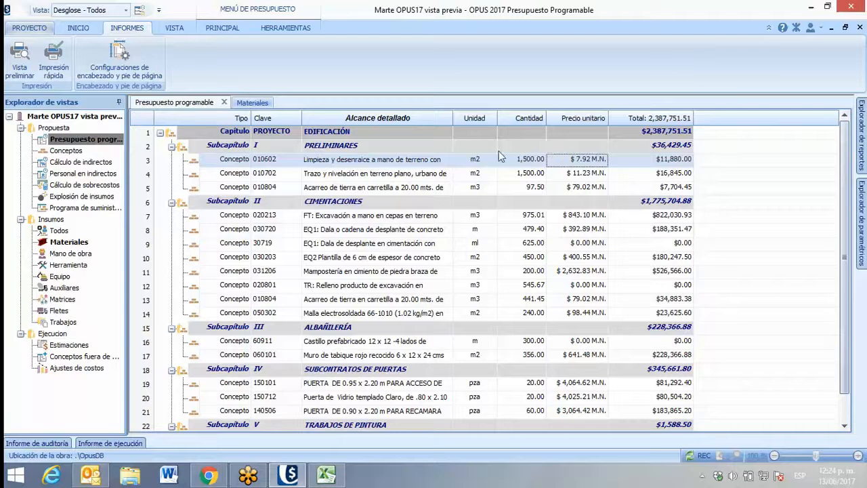
Set the Presupuesto report's page orientation to Horizontal, check the header in its print preview and close the preview
left_click(26, 57)
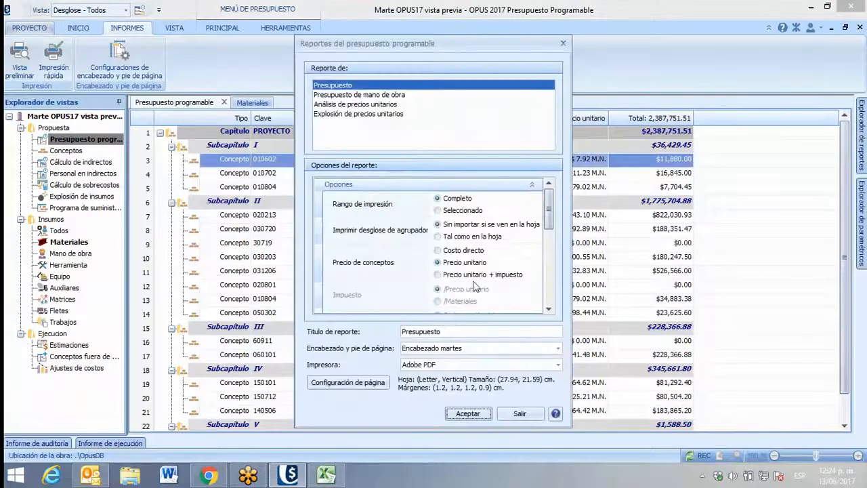
left_click(350, 383)
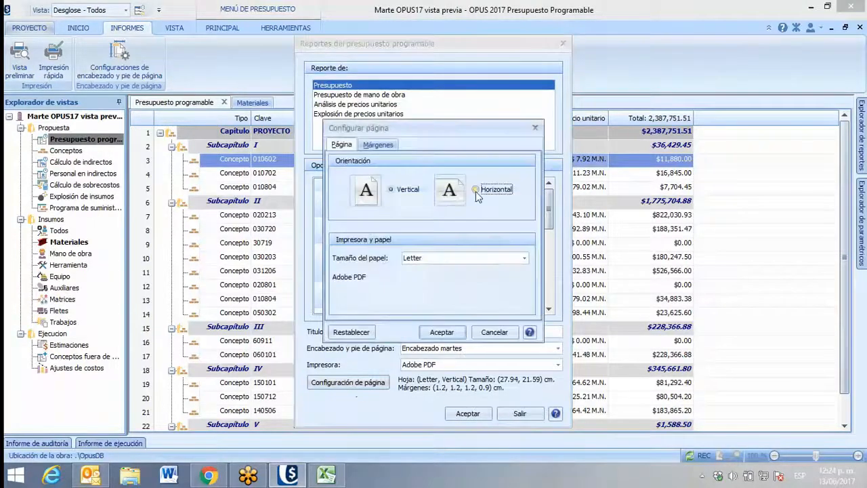
left_click(487, 190)
left_click(441, 331)
left_click(468, 413)
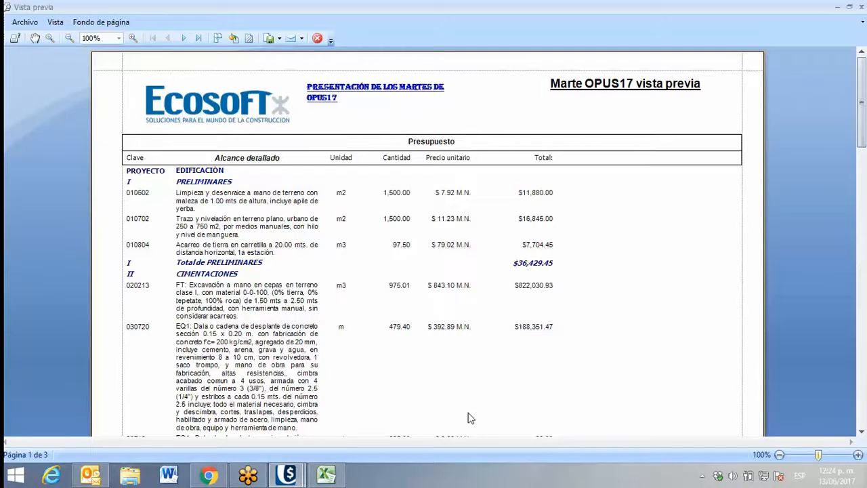
left_click(317, 39)
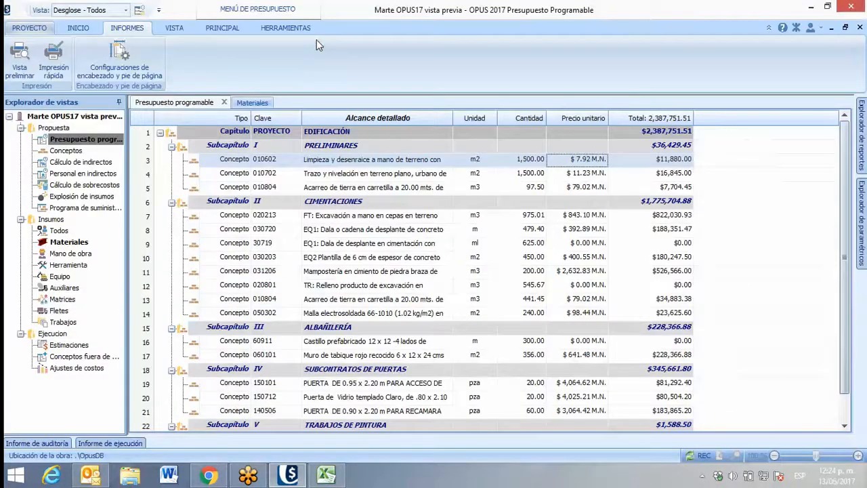